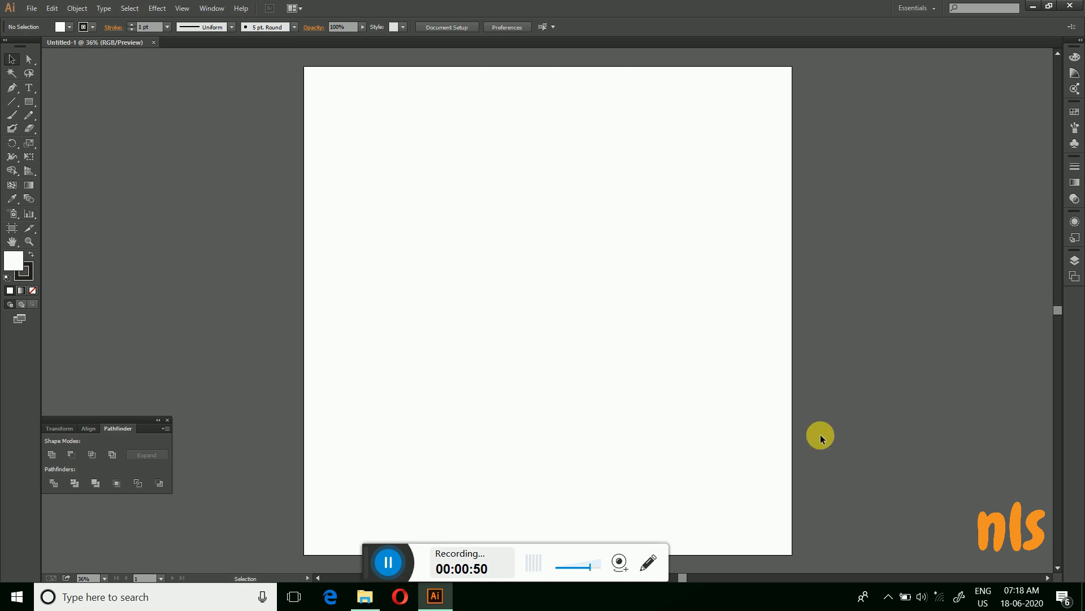
# Open the papaya image from the PAPAYA folder.
pyautogui.click(29, 9)
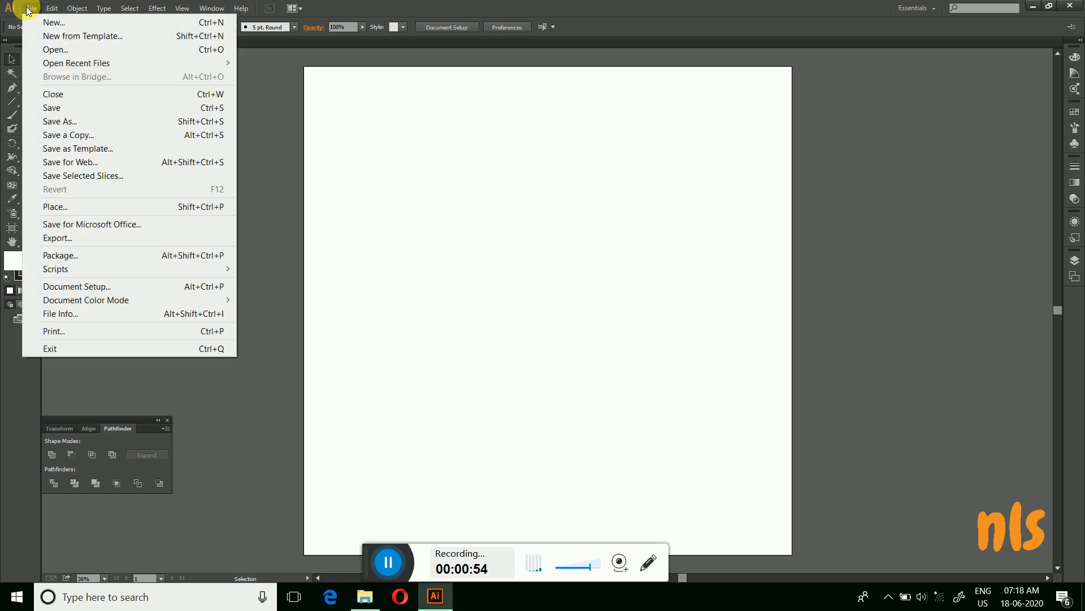
pyautogui.click(67, 52)
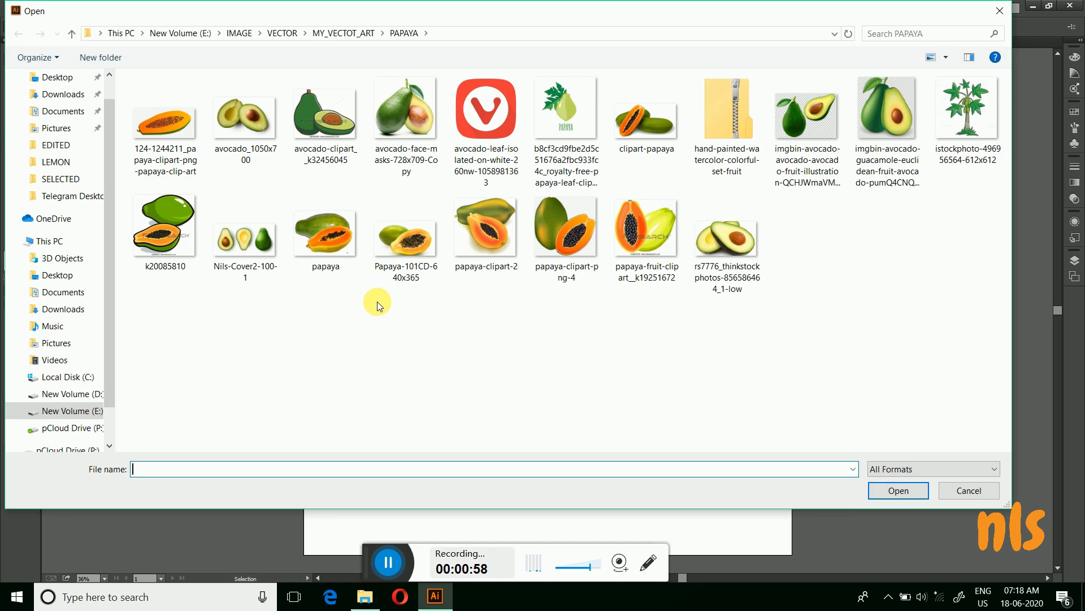
pyautogui.click(333, 250)
pyautogui.click(895, 493)
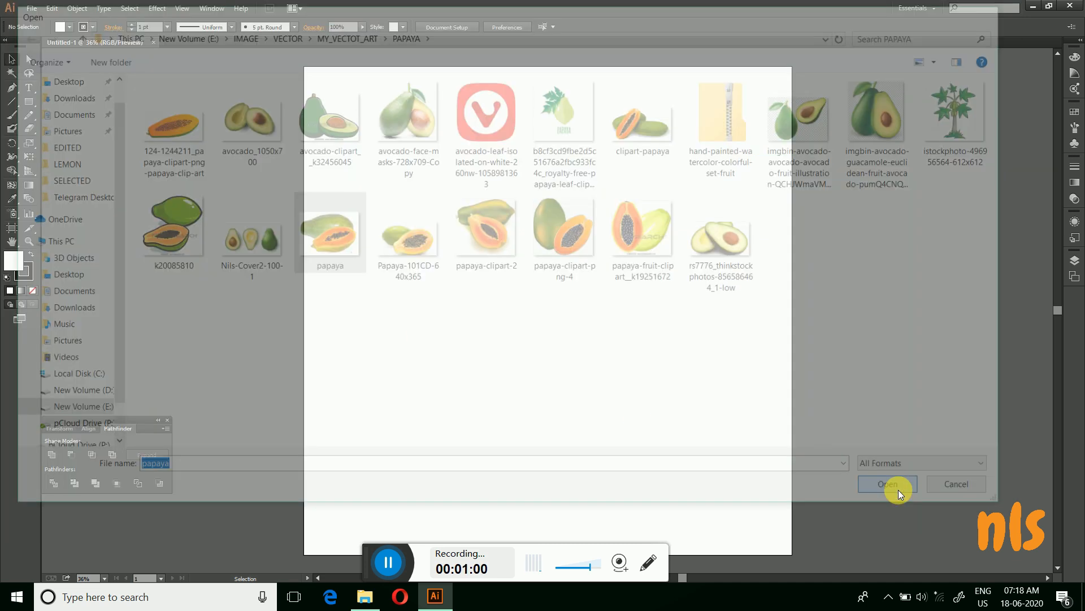
# Transfer the papaya photo from its own document onto the artboard of the Untitled-1 document.
pyautogui.click(658, 323)
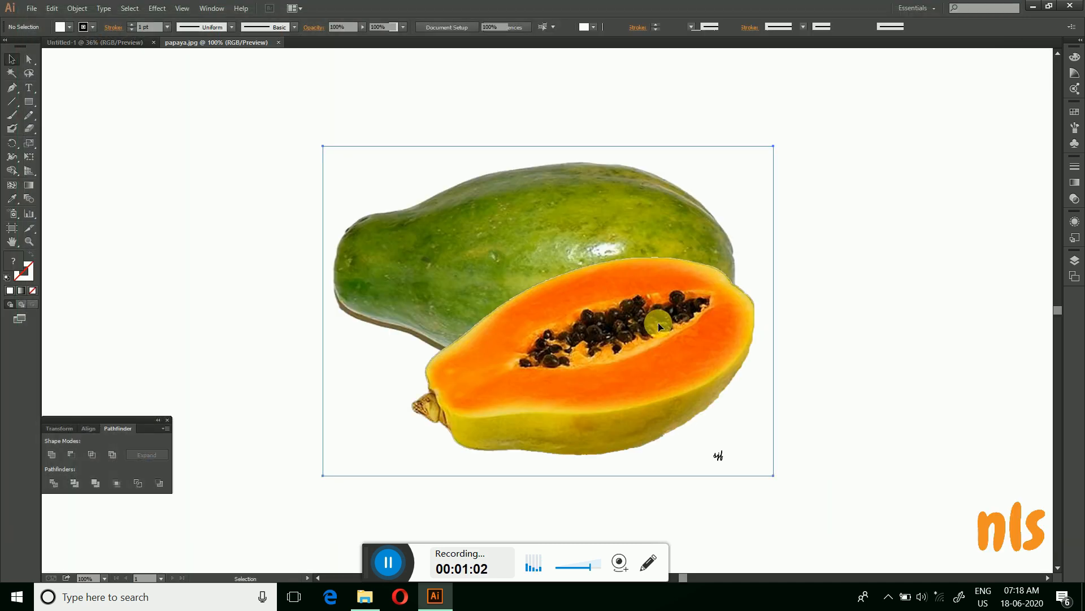
pyautogui.scroll(-2, 672, 361)
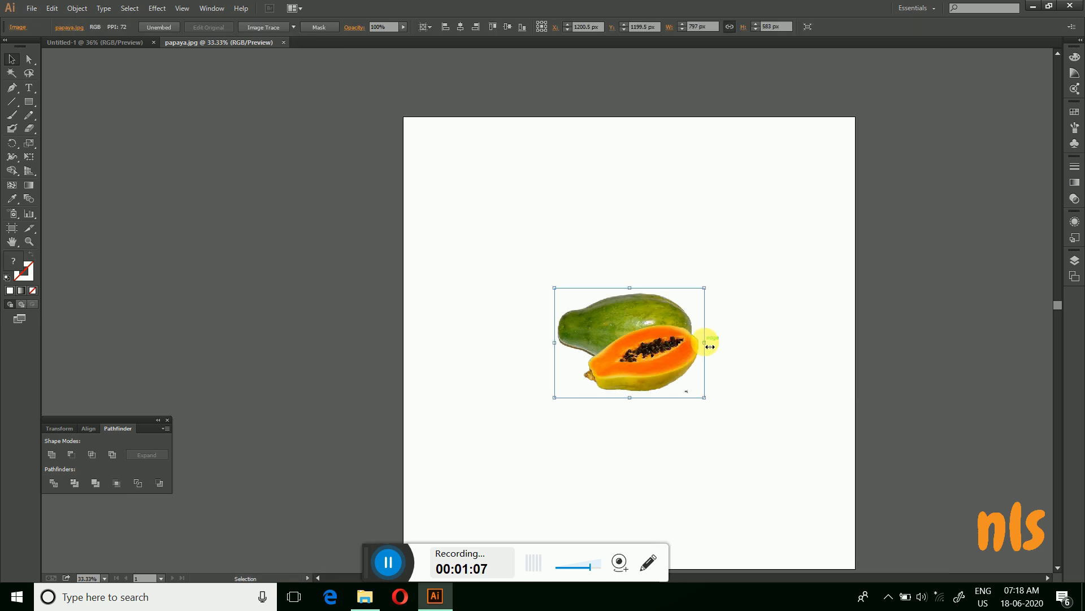
pyautogui.click(87, 44)
pyautogui.click(203, 42)
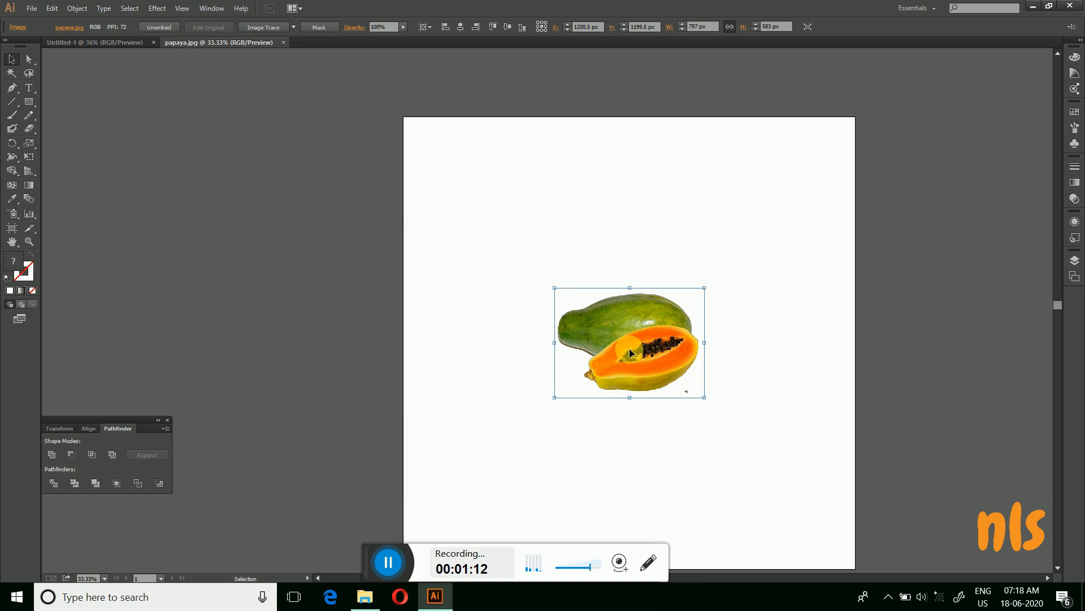
pyautogui.moveTo(590, 331); pyautogui.dragTo(534, 305)
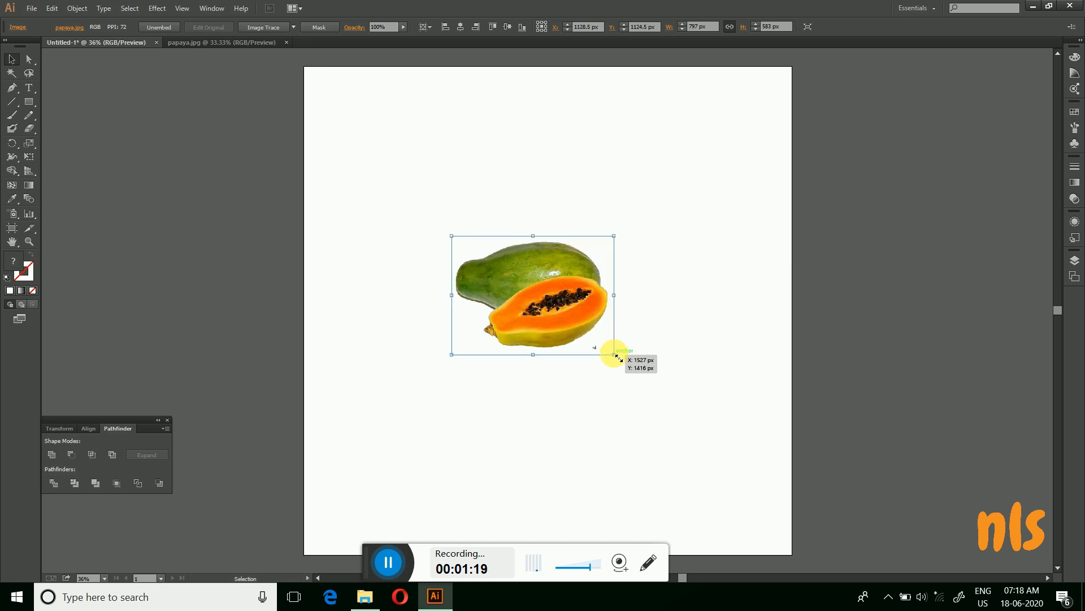
# Scale the papaya photo proportionally to about 1930 × 1412 px and position it near the middle of the artboard.
pyautogui.moveTo(618, 357); pyautogui.dragTo(761, 507)
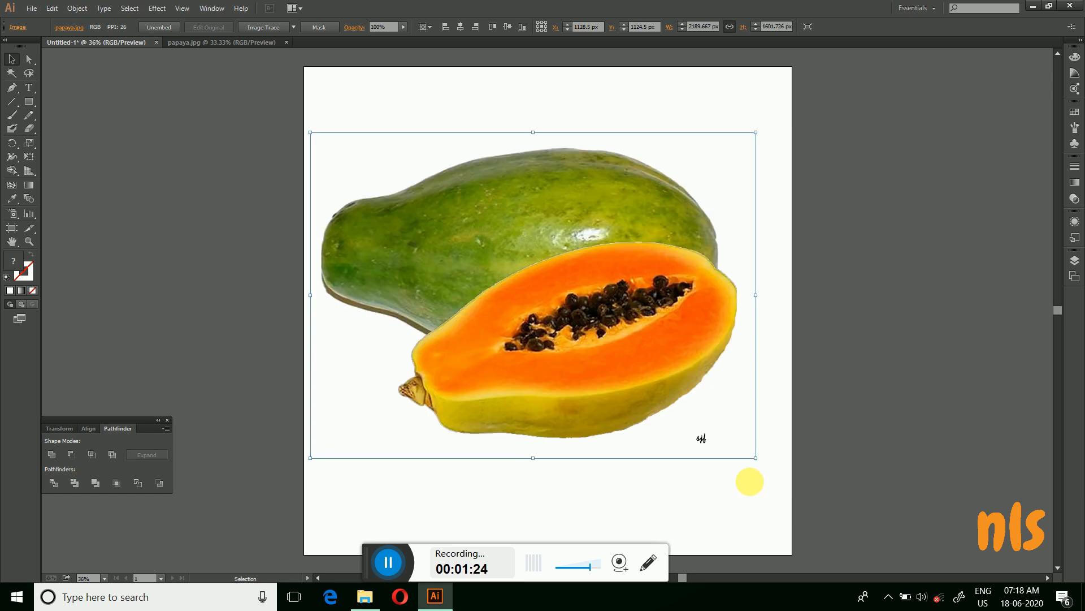
pyautogui.moveTo(756, 459); pyautogui.dragTo(740, 442)
pyautogui.moveTo(598, 303); pyautogui.dragTo(616, 328)
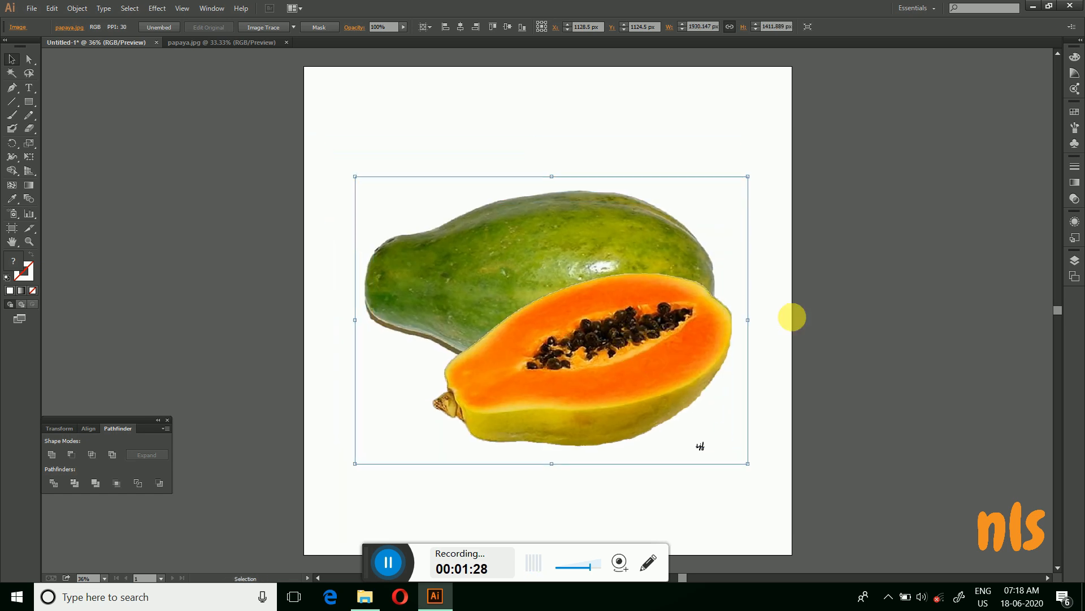
# Lock Layer 1 and dim its images to 50%.
pyautogui.click(1074, 260)
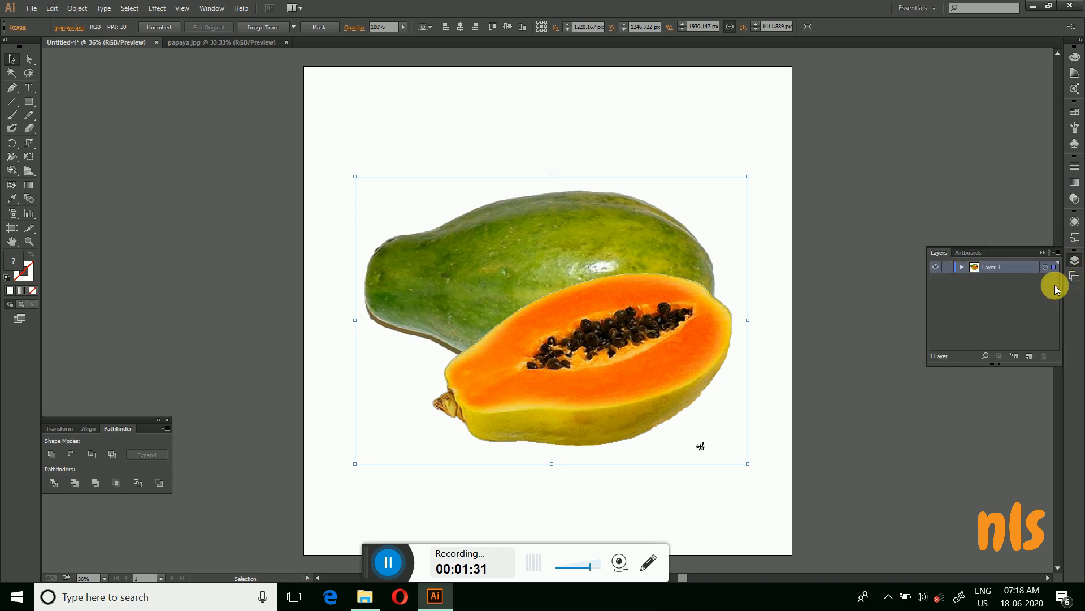
pyautogui.click(955, 269)
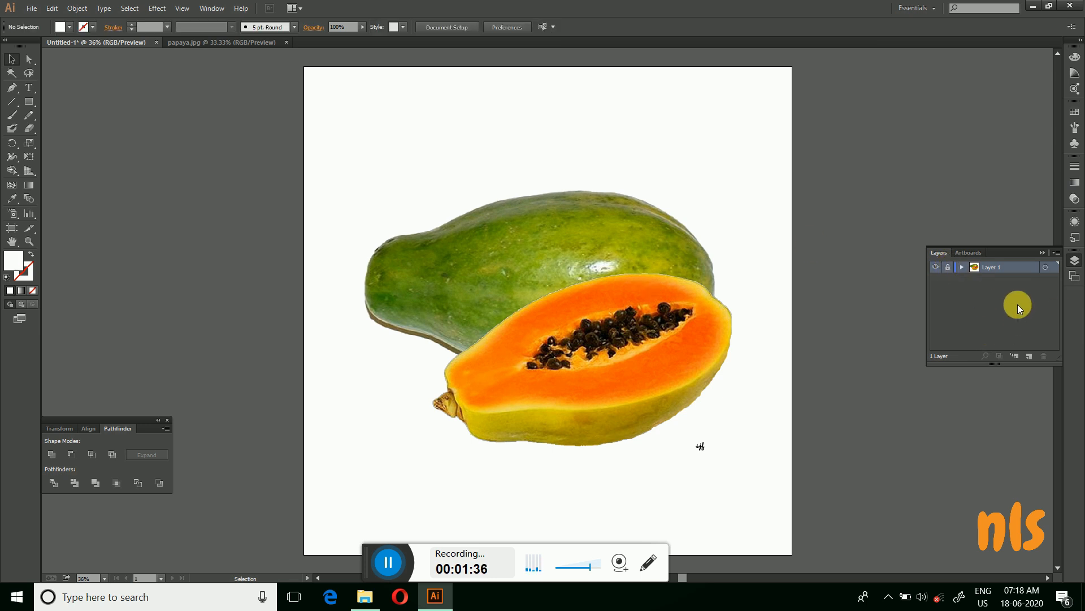
pyautogui.doubleClick(1019, 267)
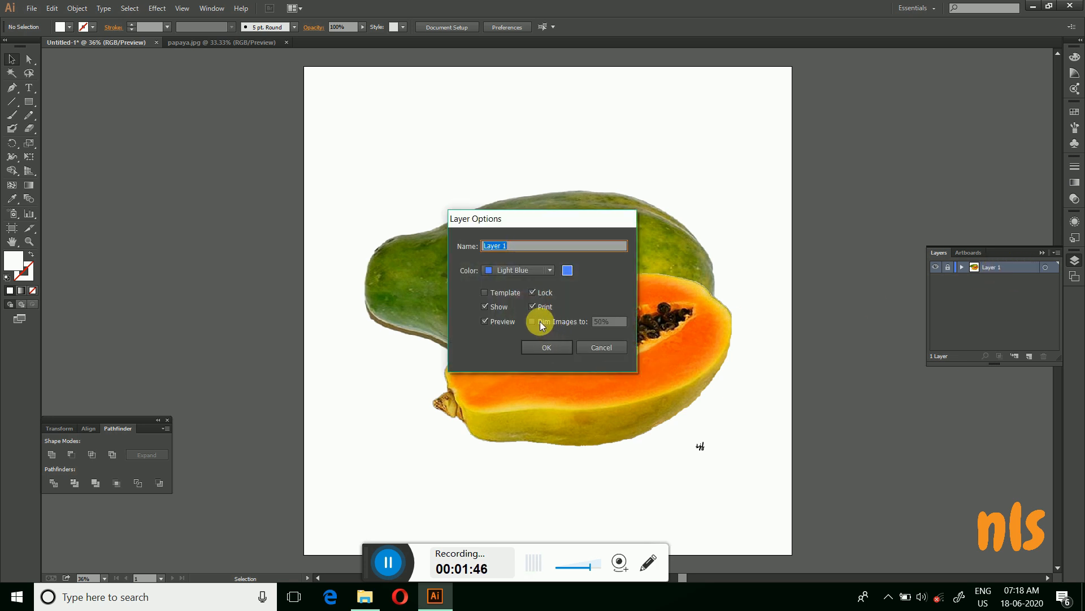
pyautogui.click(569, 321)
pyautogui.click(568, 346)
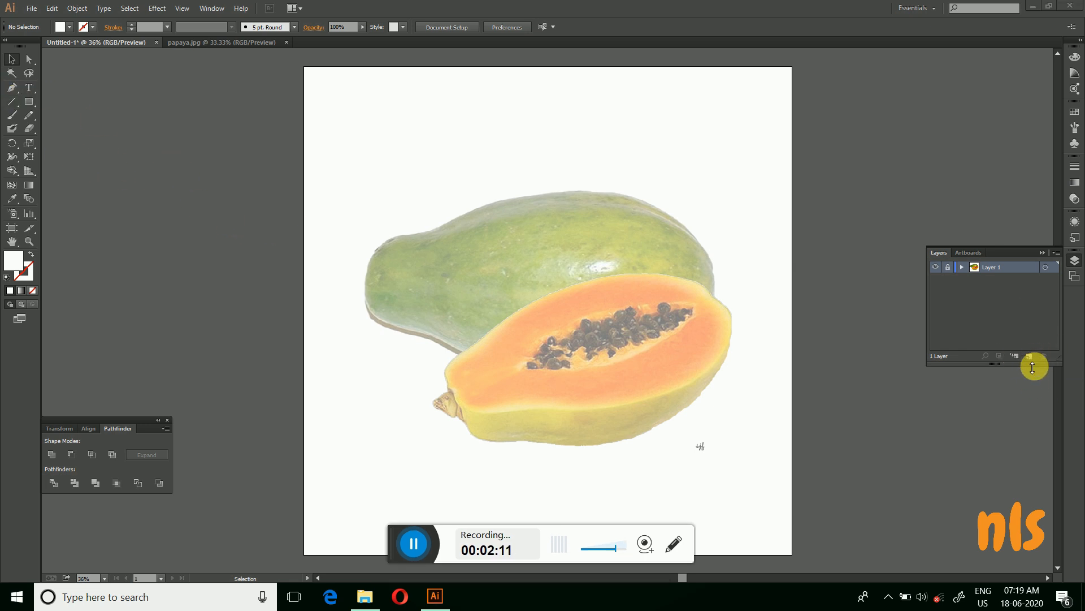
# Add a new layer and start a Pen path at the whole papaya's narrow end, with no fill and a black 1 pt stroke.
pyautogui.click(1030, 356)
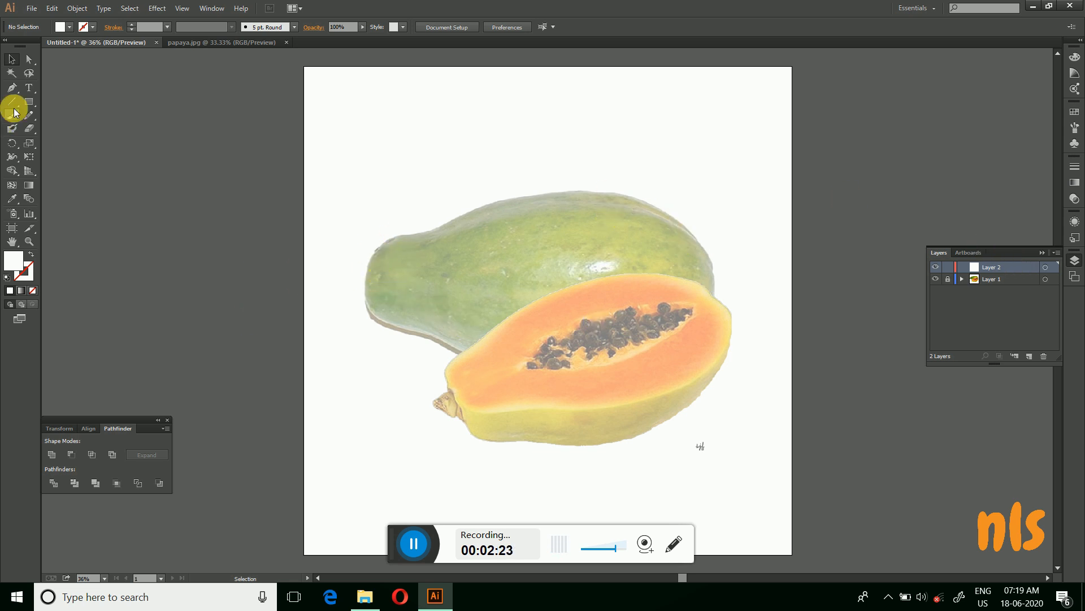
pyautogui.click(11, 90)
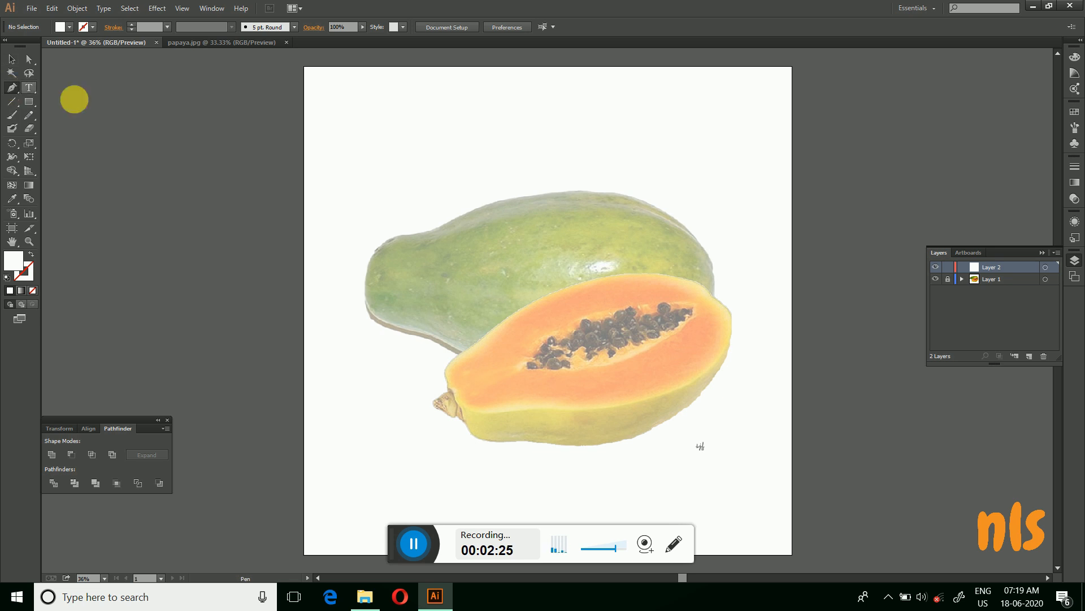
pyautogui.click(367, 265)
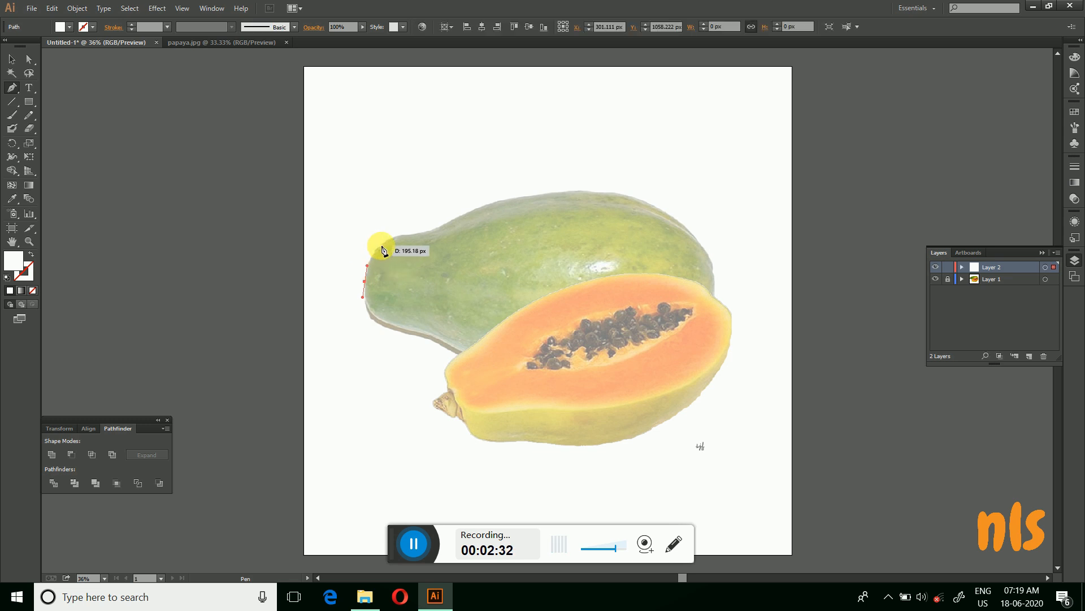
pyautogui.click(32, 254)
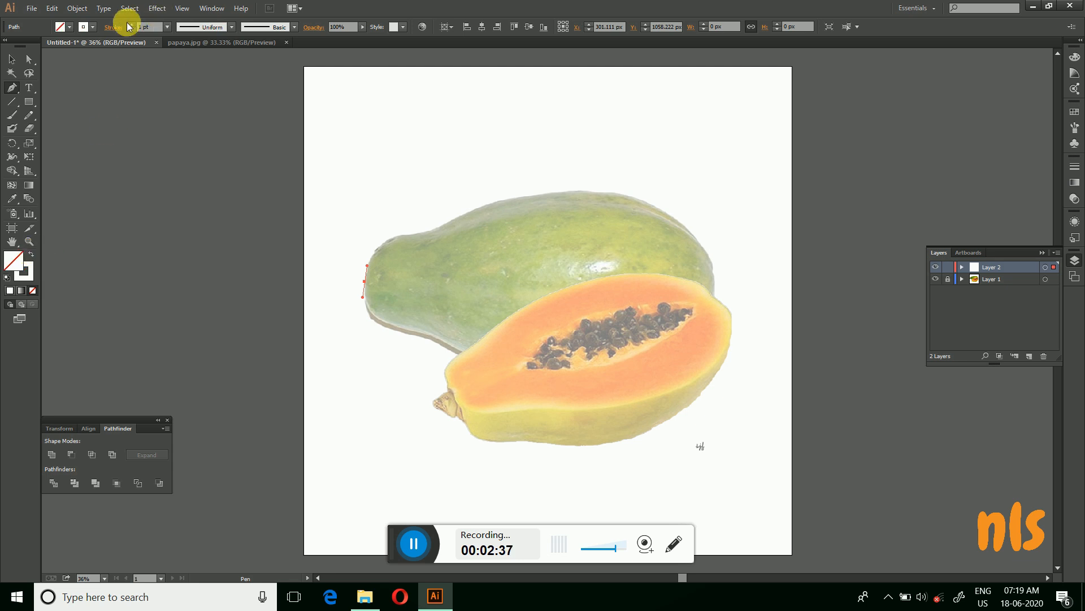
pyautogui.click(84, 27)
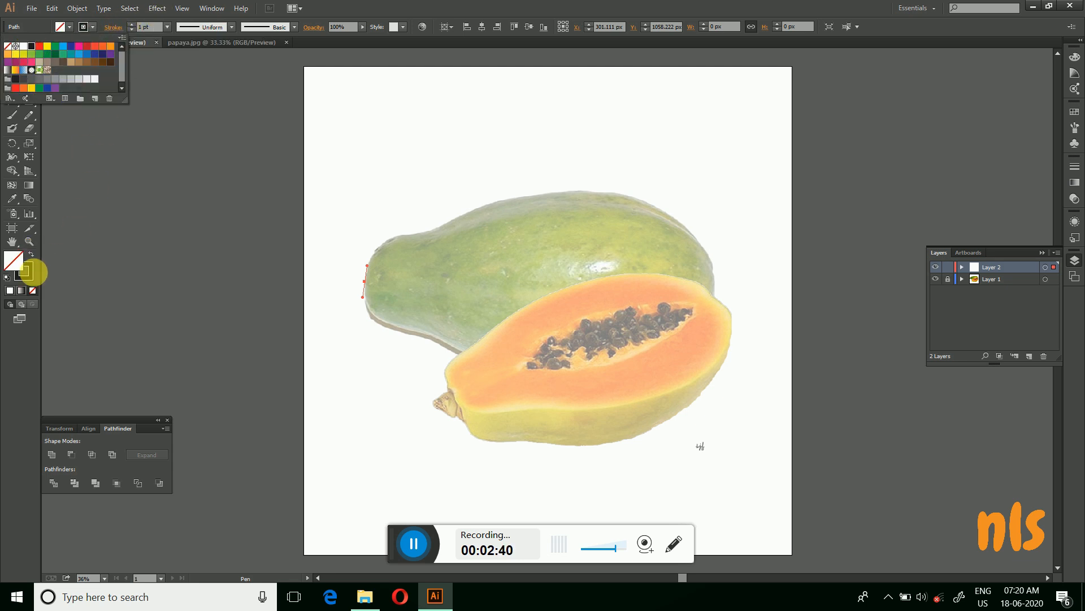
pyautogui.click(87, 162)
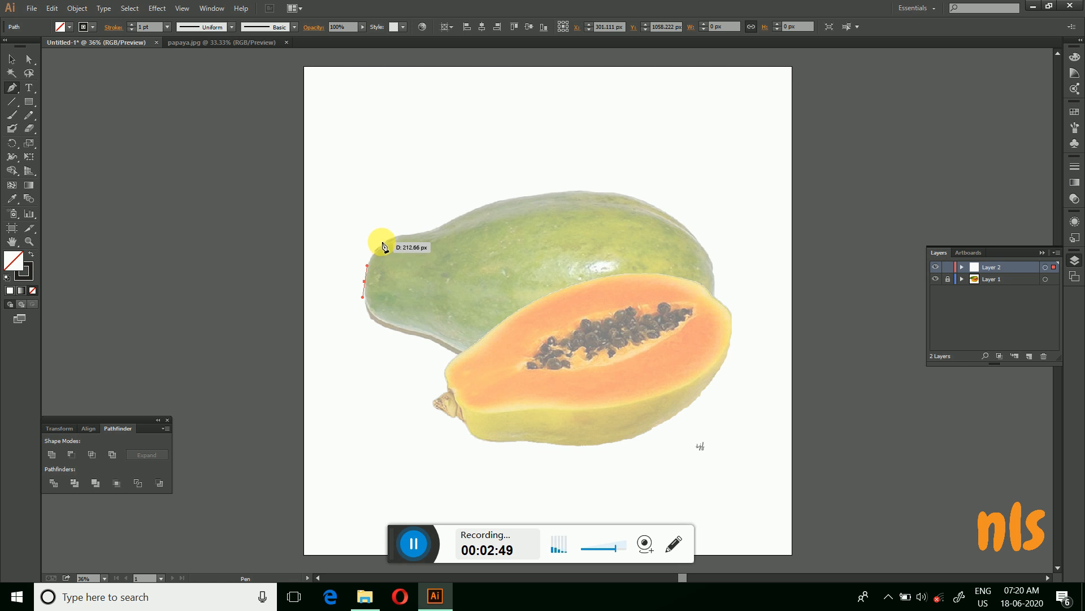
# Trace the whole papaya's outline with curved Pen segments, passing behind the cut half, and close the path.
pyautogui.moveTo(375, 247); pyautogui.dragTo(385, 241)
pyautogui.moveTo(437, 228); pyautogui.dragTo(545, 192)
pyautogui.scroll(1, 647, 238)
pyautogui.moveTo(643, 179); pyautogui.dragTo(656, 186)
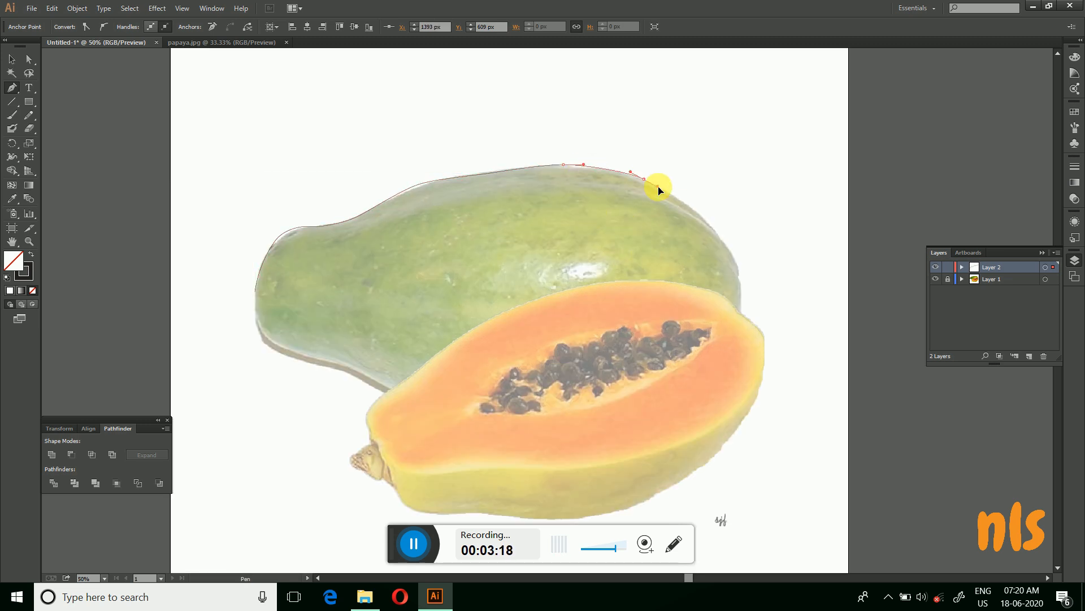
pyautogui.moveTo(737, 261); pyautogui.dragTo(743, 317)
pyautogui.moveTo(603, 424); pyautogui.dragTo(496, 423)
pyautogui.moveTo(385, 383); pyautogui.dragTo(272, 282)
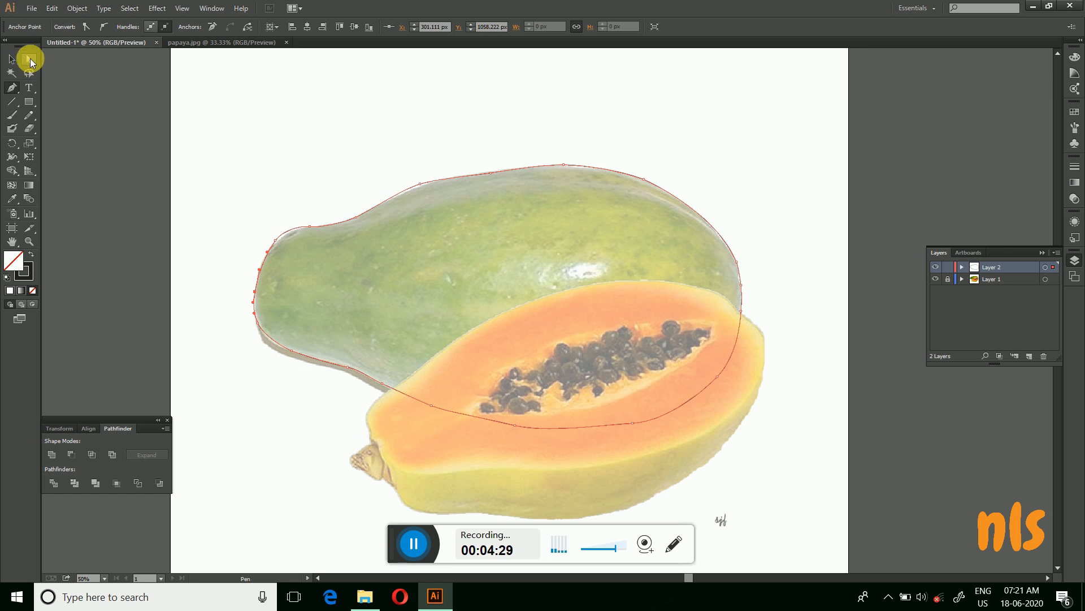
# Adjust anchor points on the upper and lower edges of the whole papaya's outline with Direct Selection.
pyautogui.click(29, 59)
pyautogui.moveTo(420, 183); pyautogui.dragTo(426, 188)
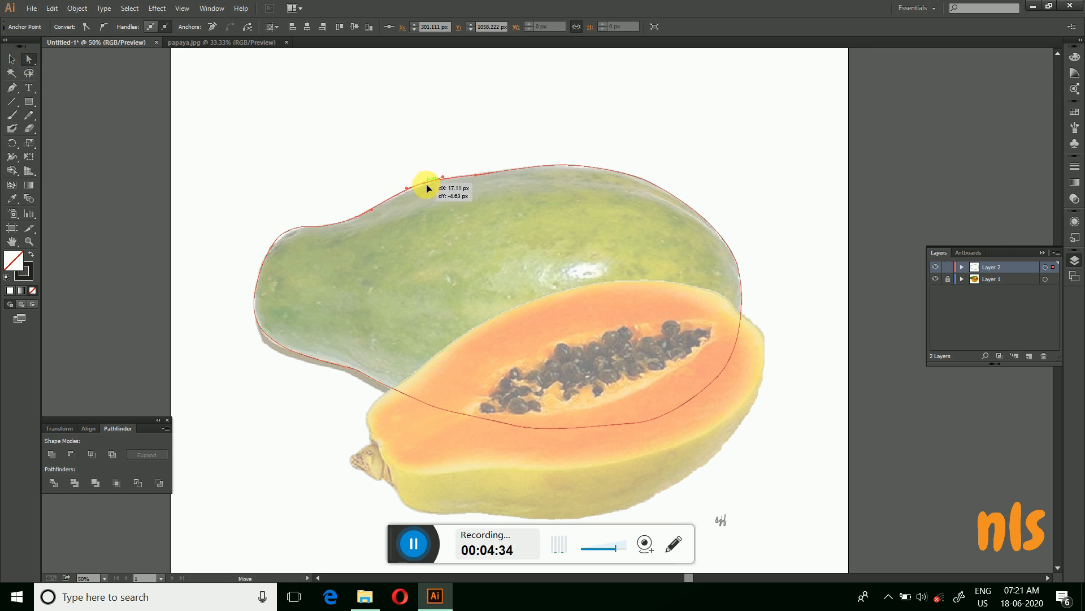
pyautogui.moveTo(445, 178); pyautogui.dragTo(489, 170)
pyautogui.click(633, 423)
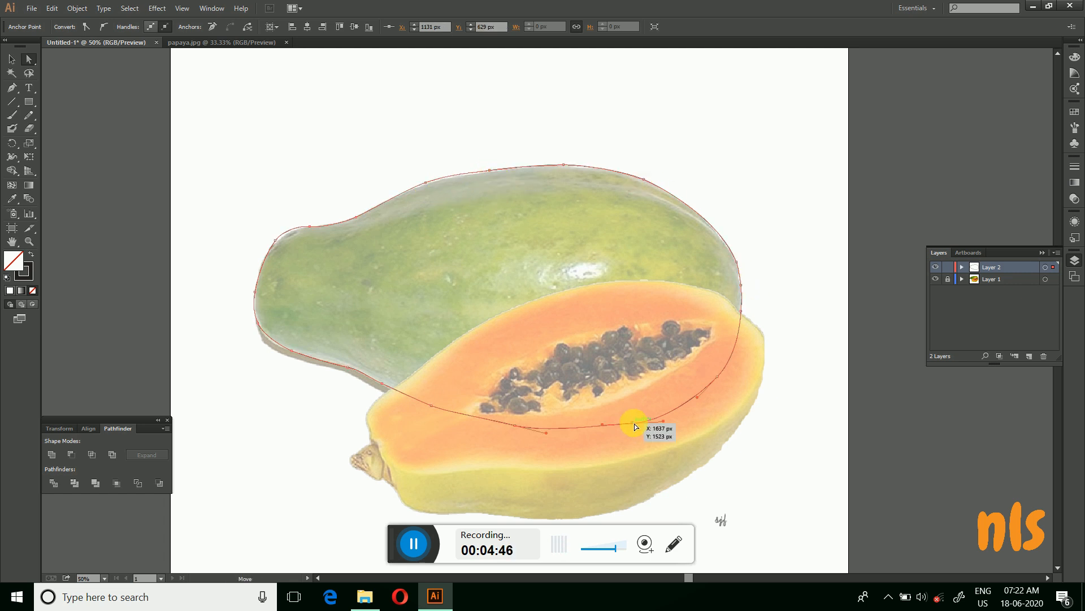
pyautogui.click(515, 425)
pyautogui.moveTo(485, 419); pyautogui.dragTo(485, 421)
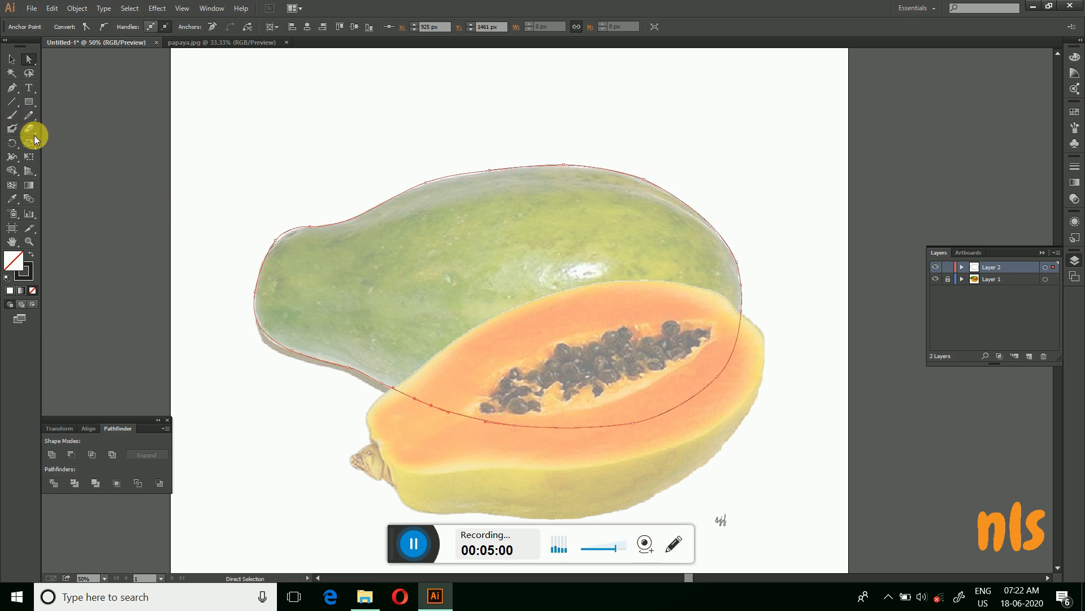
# Even out the whole papaya's outline with the Smooth tool, including its narrow end, upper edge and lower edge.
pyautogui.click(29, 113)
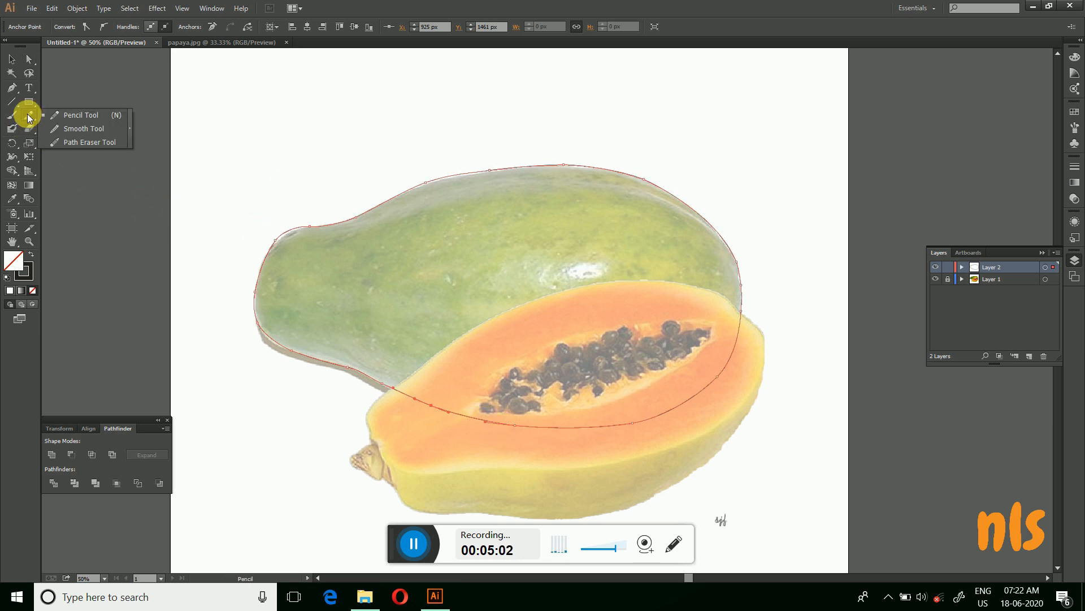
pyautogui.click(111, 132)
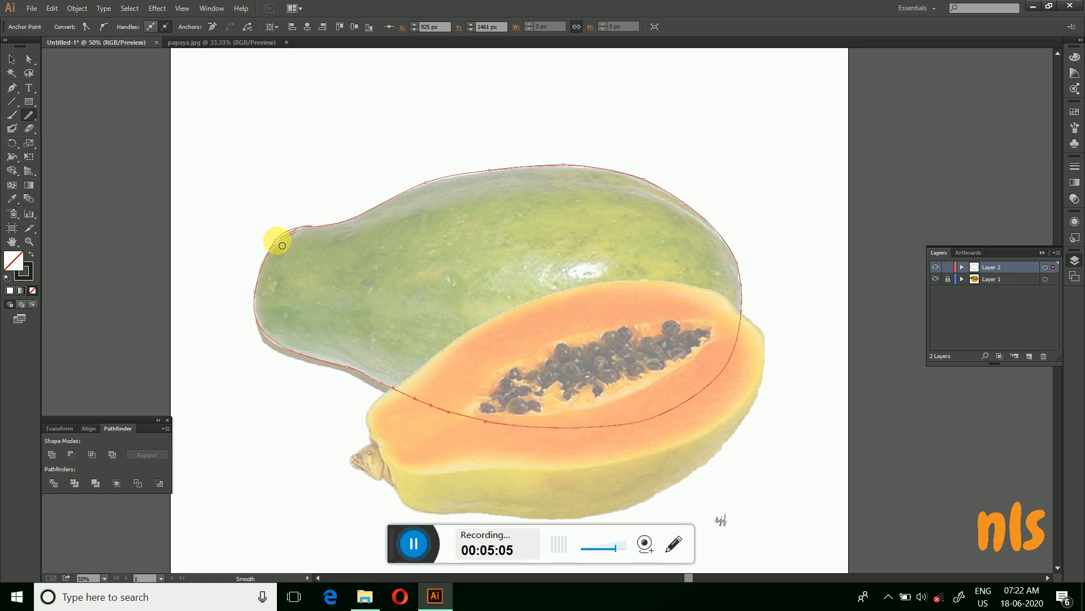
pyautogui.moveTo(278, 242); pyautogui.dragTo(263, 264)
pyautogui.moveTo(444, 185)
pyautogui.mouseDown()
pyautogui.moveTo(579, 176)
pyautogui.moveTo(559, 169)
pyautogui.moveTo(682, 199)
pyautogui.moveTo(744, 268)
pyautogui.moveTo(738, 258)
pyautogui.moveTo(751, 300)
pyautogui.moveTo(751, 375)
pyautogui.moveTo(722, 378)
pyautogui.moveTo(729, 368)
pyautogui.moveTo(710, 388)
pyautogui.mouseUp()
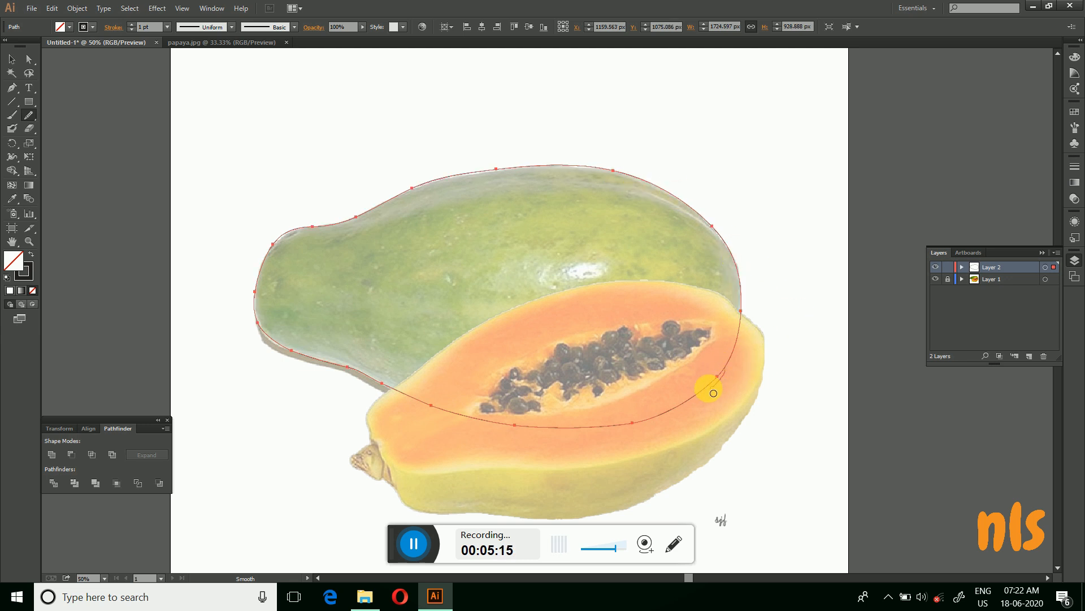
pyautogui.moveTo(485, 428)
pyautogui.mouseDown()
pyautogui.moveTo(429, 406)
pyautogui.moveTo(560, 441)
pyautogui.moveTo(582, 431)
pyautogui.mouseUp()
pyautogui.moveTo(371, 392)
pyautogui.mouseDown()
pyautogui.moveTo(342, 363)
pyautogui.moveTo(417, 411)
pyautogui.mouseUp()
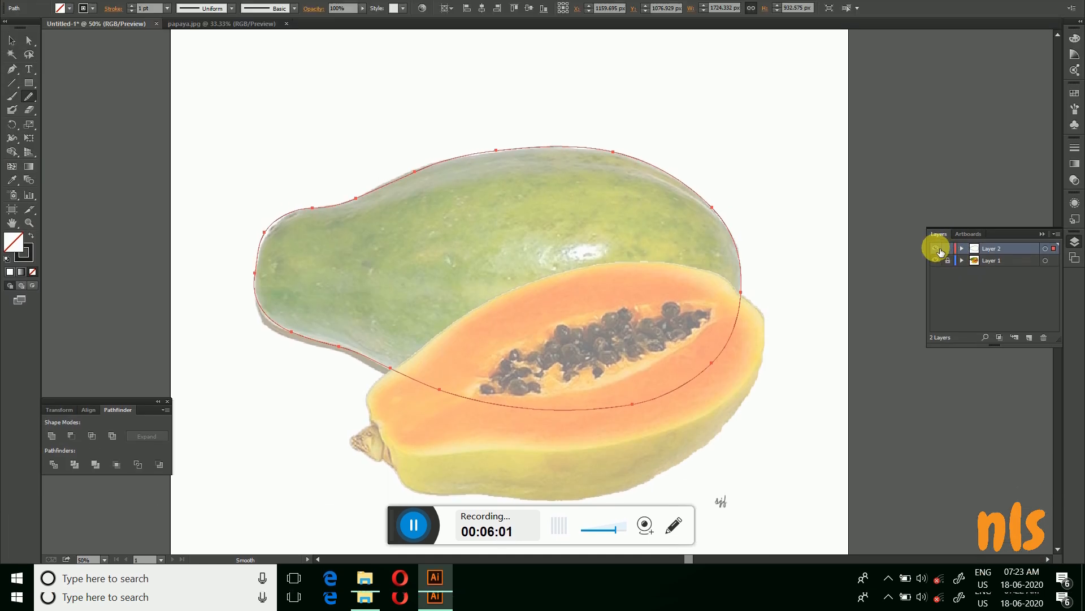
# Examine the whole papaya's outline with Layer 1 hidden, show the photo again and deselect the path.
pyautogui.click(938, 262)
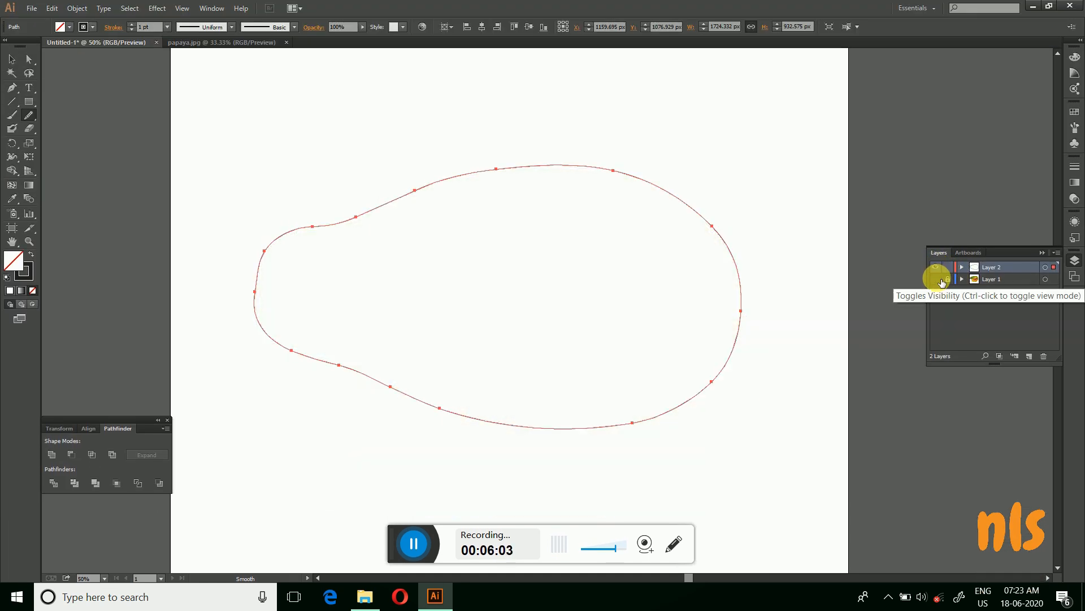
pyautogui.click(936, 279)
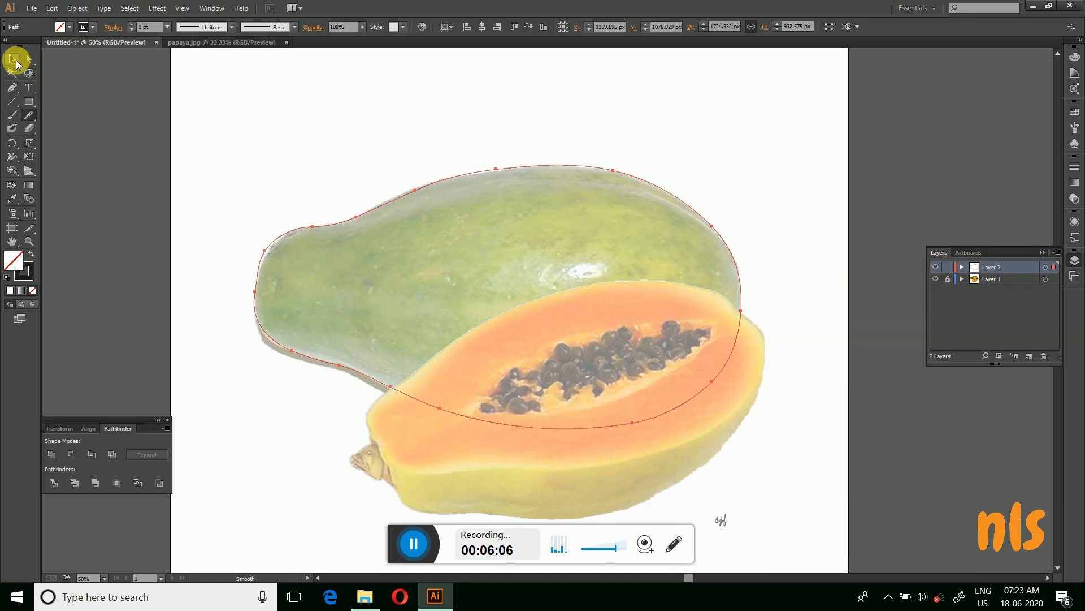
pyautogui.click(13, 60)
pyautogui.click(351, 358)
pyautogui.scroll(-3, 907, 466)
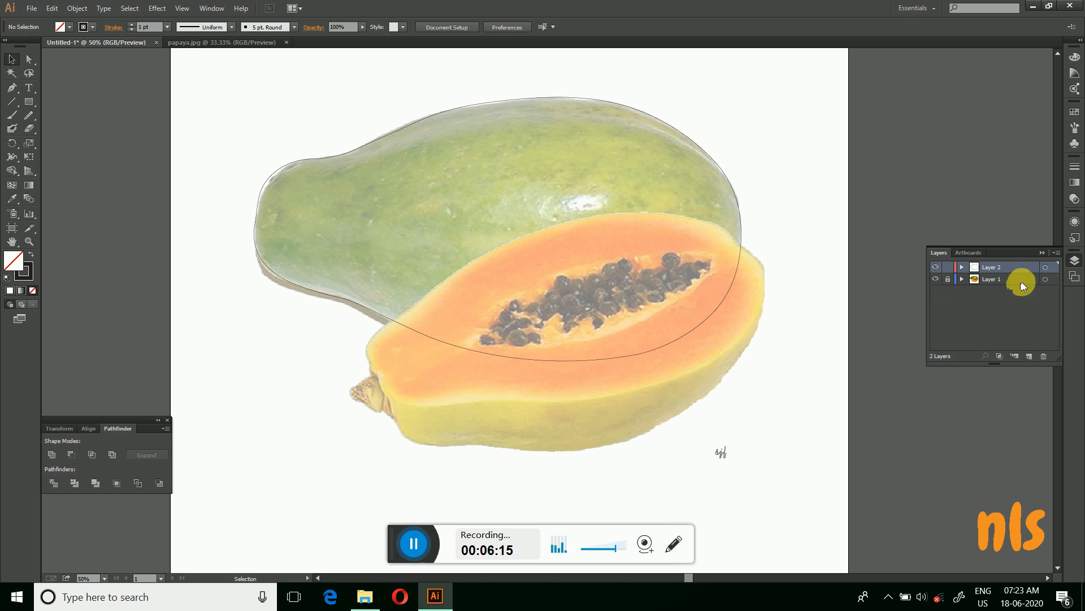
# Add a new layer and trace the cut papaya half's lower edge with the Pen tool, starting beside the stem.
pyautogui.click(1030, 357)
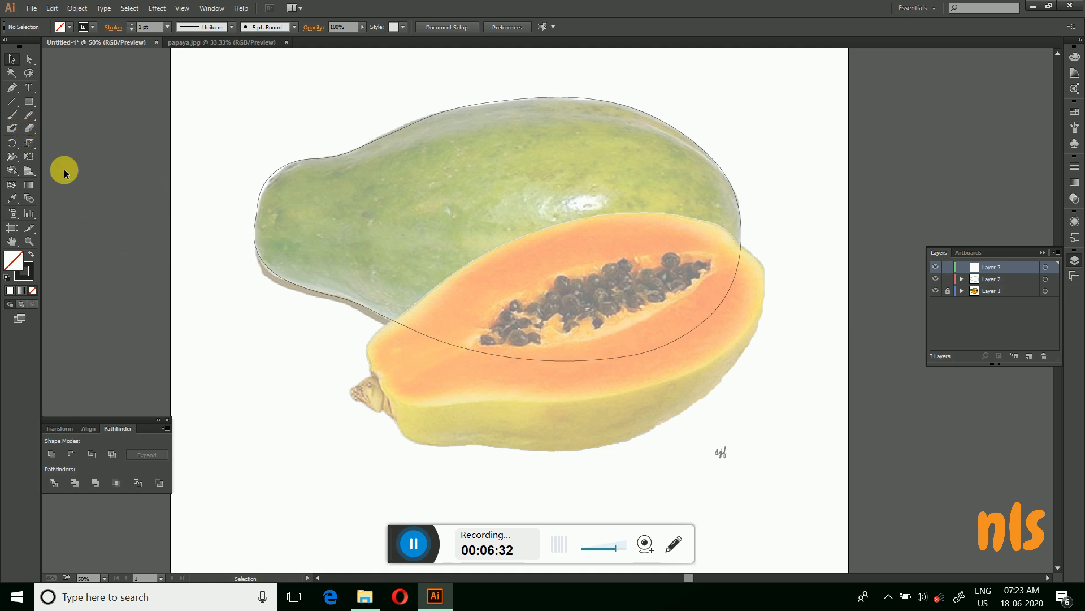
pyautogui.click(10, 89)
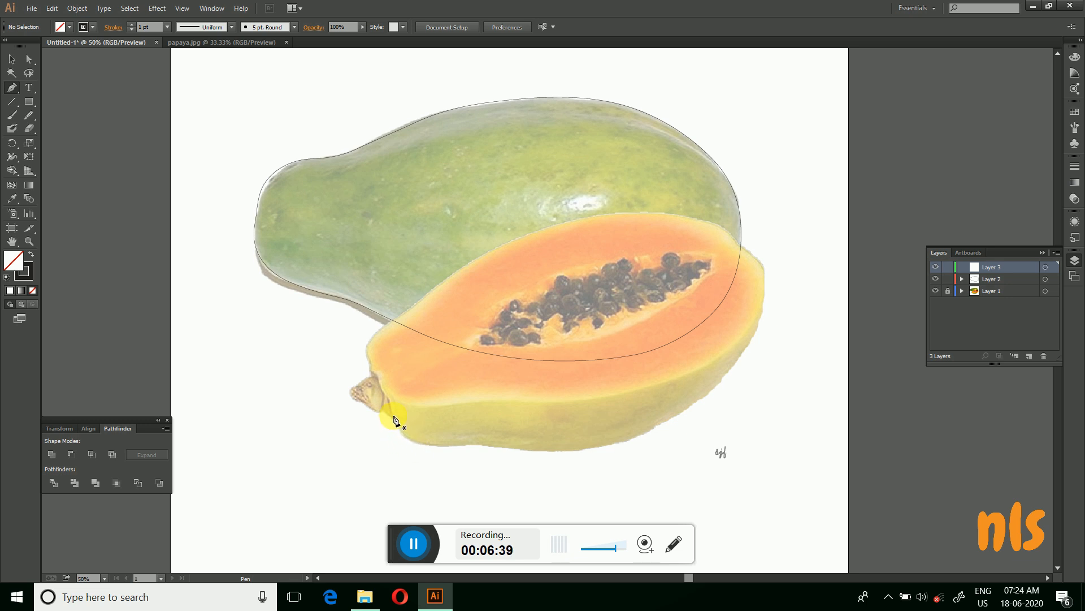
pyautogui.click(392, 417)
pyautogui.moveTo(409, 438); pyautogui.dragTo(416, 443)
pyautogui.moveTo(444, 446); pyautogui.dragTo(489, 448)
pyautogui.click(574, 451)
pyautogui.click(596, 449)
pyautogui.click(644, 437)
pyautogui.click(669, 421)
pyautogui.click(694, 404)
pyautogui.moveTo(744, 350); pyautogui.dragTo(753, 334)
# Trace the cut half's upper edge back to the stem with curved Pen segments and close the outline.
pyautogui.moveTo(765, 283); pyautogui.dragTo(627, 212)
pyautogui.click(762, 264)
pyautogui.moveTo(553, 225); pyautogui.dragTo(526, 234)
pyautogui.moveTo(468, 264); pyautogui.dragTo(452, 275)
pyautogui.moveTo(409, 309); pyautogui.dragTo(397, 315)
pyautogui.moveTo(371, 336); pyautogui.dragTo(365, 345)
pyautogui.click(392, 417)
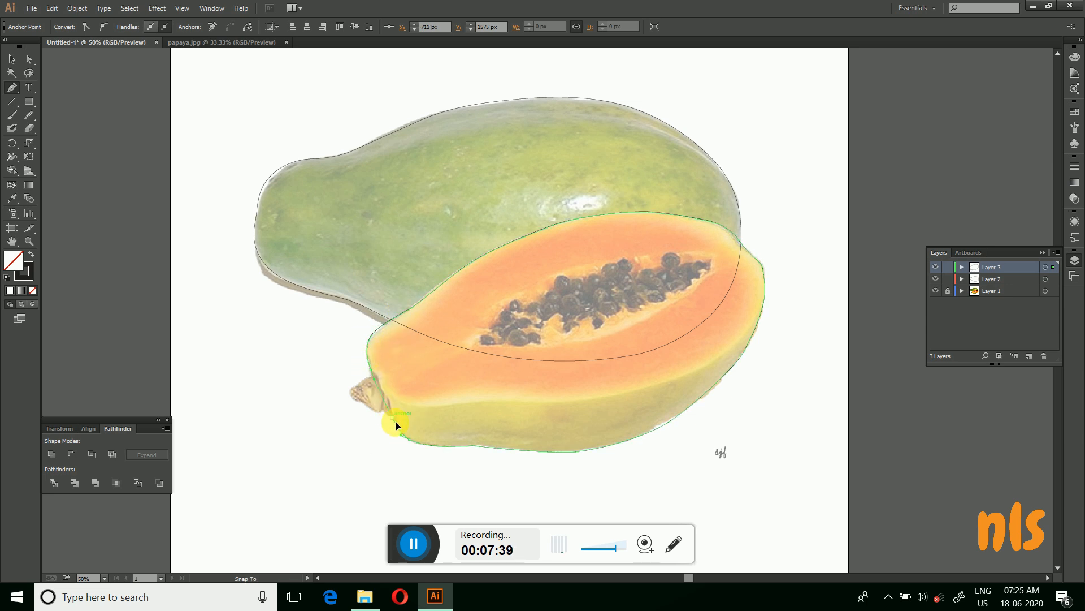
pyautogui.click(400, 434)
# Hide Layer 2 and toggle Layer 1's visibility to examine the cut half's outline on its own.
pyautogui.click(935, 278)
pyautogui.click(935, 290)
pyautogui.click(937, 291)
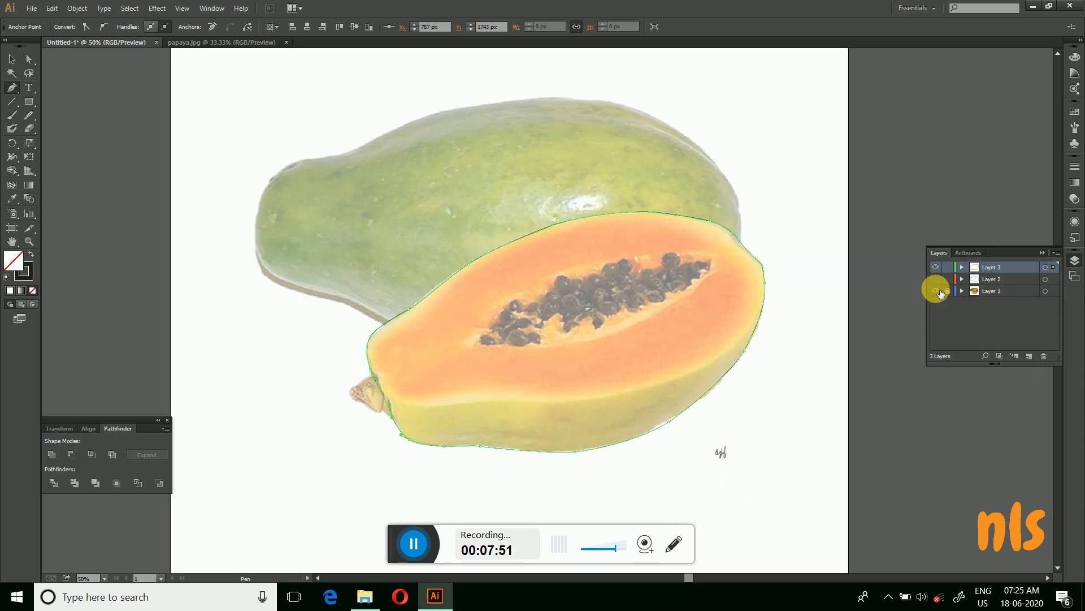
# Refine the anchor points along the right edge of the cut half's outline with Direct Selection, hiding Layer 1.
pyautogui.click(29, 59)
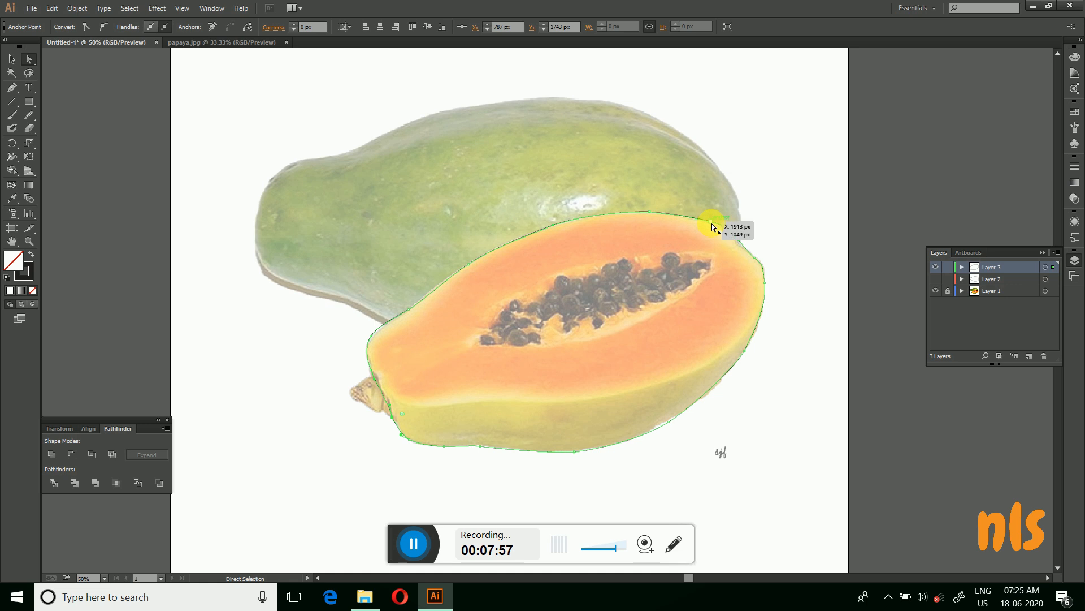
pyautogui.click(711, 222)
pyautogui.moveTo(763, 266); pyautogui.dragTo(763, 271)
pyautogui.click(937, 292)
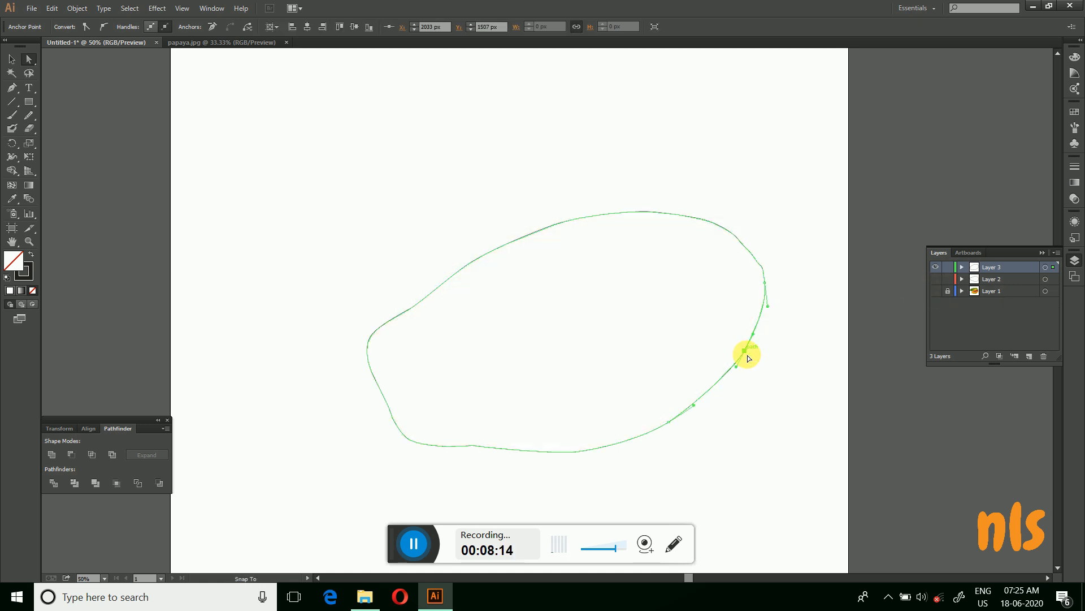
pyautogui.click(670, 421)
pyautogui.click(755, 257)
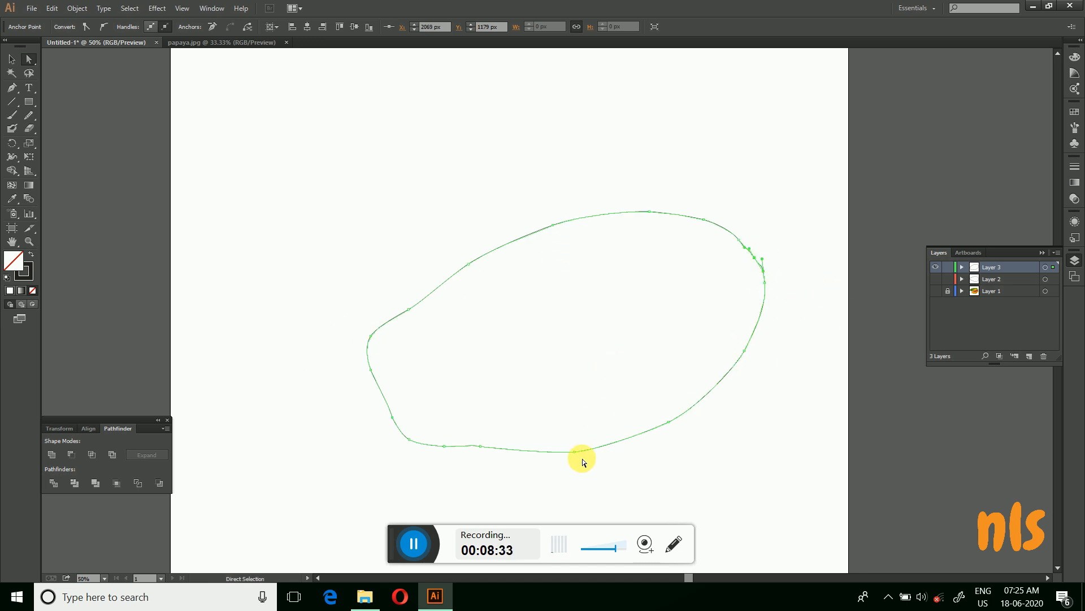
# Smooth the cut half's outline along its upper, right and lower edges with the Smooth tool, show Layer 1 again and deselect.
pyautogui.moveTo(31, 119); pyautogui.dragTo(62, 117)
pyautogui.moveTo(575, 235)
pyautogui.mouseDown()
pyautogui.moveTo(710, 226)
pyautogui.moveTo(686, 213)
pyautogui.moveTo(770, 257)
pyautogui.mouseUp()
pyautogui.moveTo(760, 333)
pyautogui.mouseDown()
pyautogui.moveTo(664, 434)
pyautogui.moveTo(586, 457)
pyautogui.moveTo(475, 450)
pyautogui.moveTo(571, 226)
pyautogui.moveTo(648, 215)
pyautogui.moveTo(824, 355)
pyautogui.moveTo(605, 480)
pyautogui.mouseUp()
pyautogui.moveTo(479, 451)
pyautogui.mouseDown()
pyautogui.moveTo(560, 458)
pyautogui.moveTo(708, 395)
pyautogui.mouseUp()
pyautogui.click(936, 290)
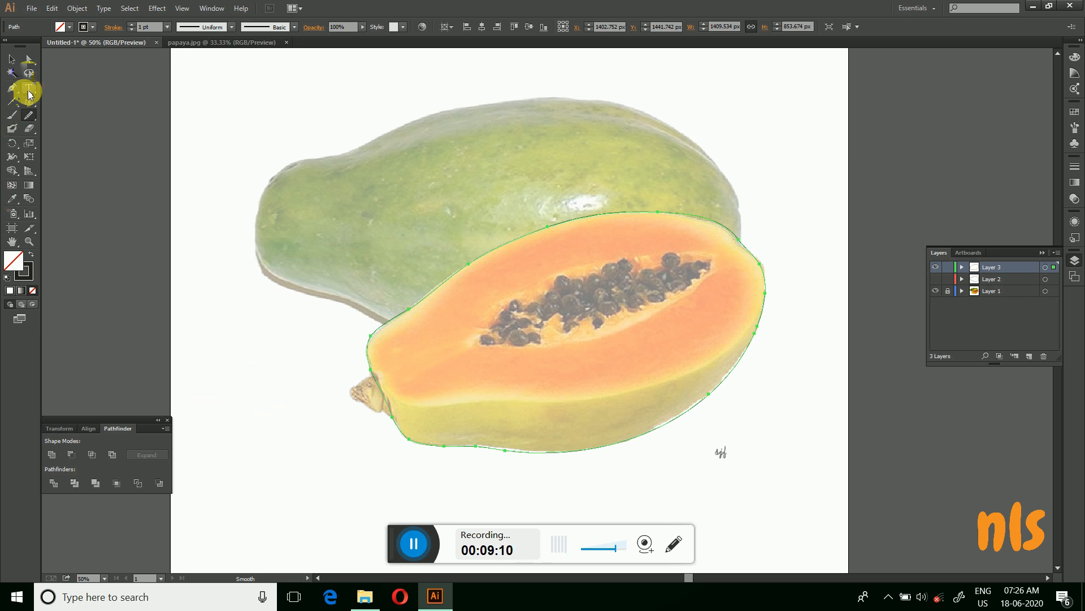
pyautogui.click(12, 59)
pyautogui.click(415, 354)
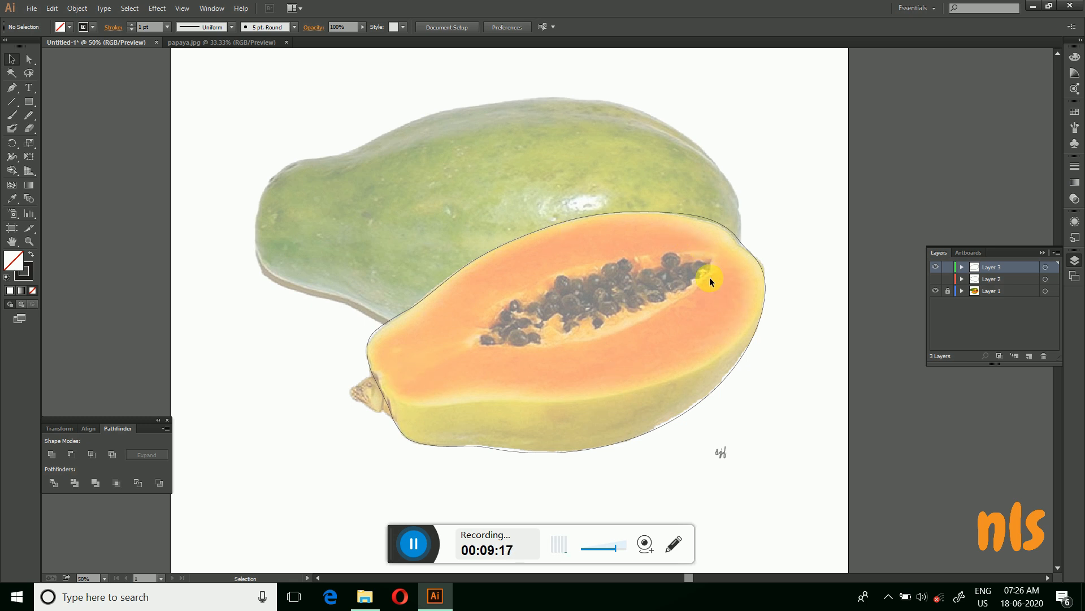
# Trace the boundary between flesh and rind with the Pen tool, from the stem to just beyond the outline's right edge.
pyautogui.click(16, 90)
pyautogui.moveTo(385, 383); pyautogui.dragTo(410, 413)
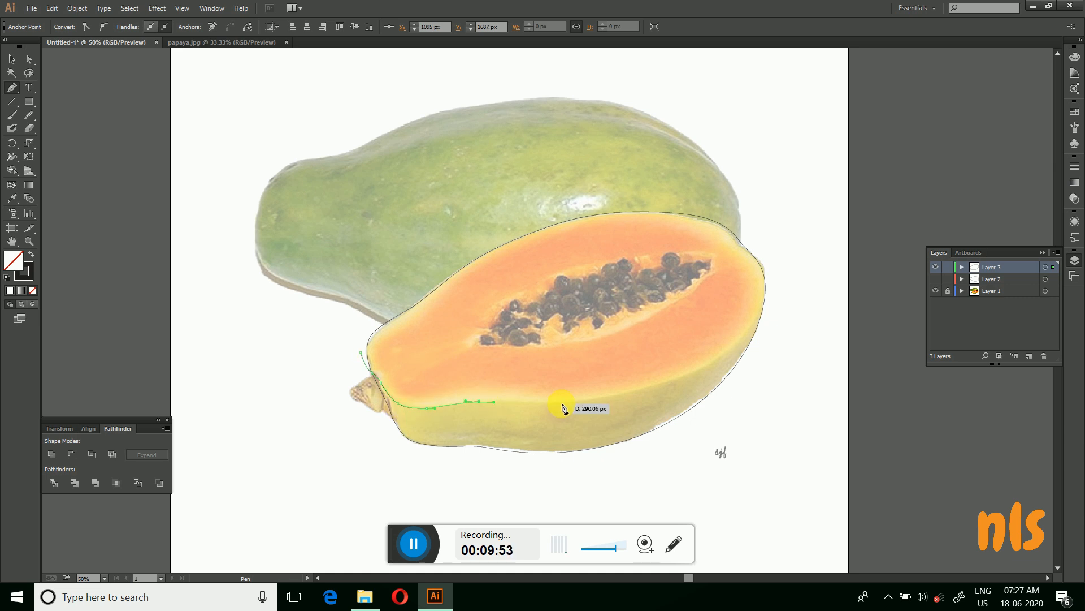
pyautogui.moveTo(644, 389); pyautogui.dragTo(676, 384)
pyautogui.moveTo(769, 271); pyautogui.dragTo(778, 221)
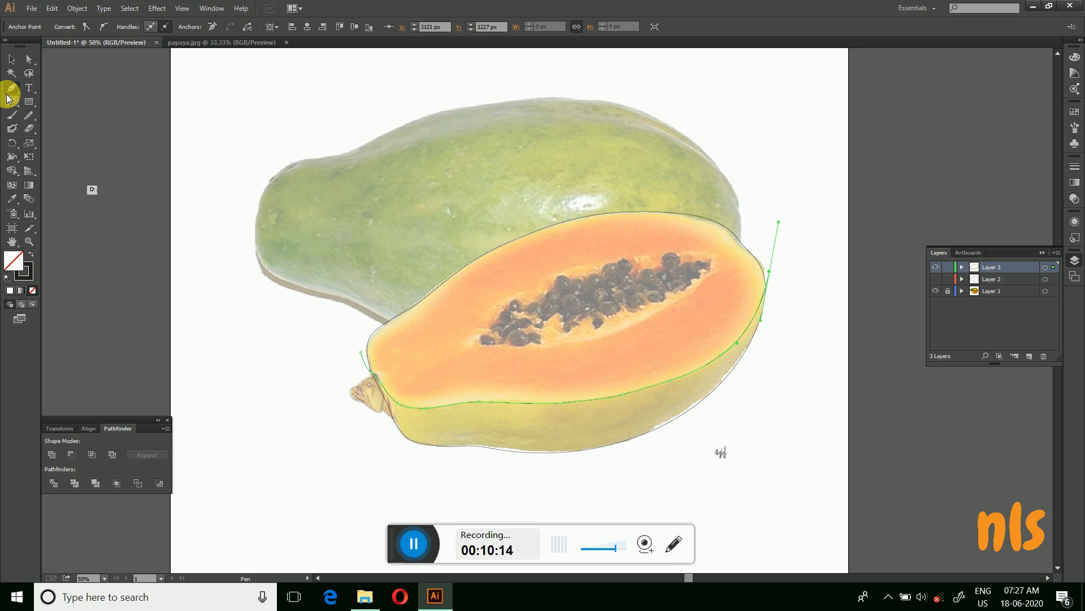
# Hide Layer 1, smooth the flesh and rind boundary line with the Smooth tool and deselect it.
pyautogui.click(936, 291)
pyautogui.press('a')
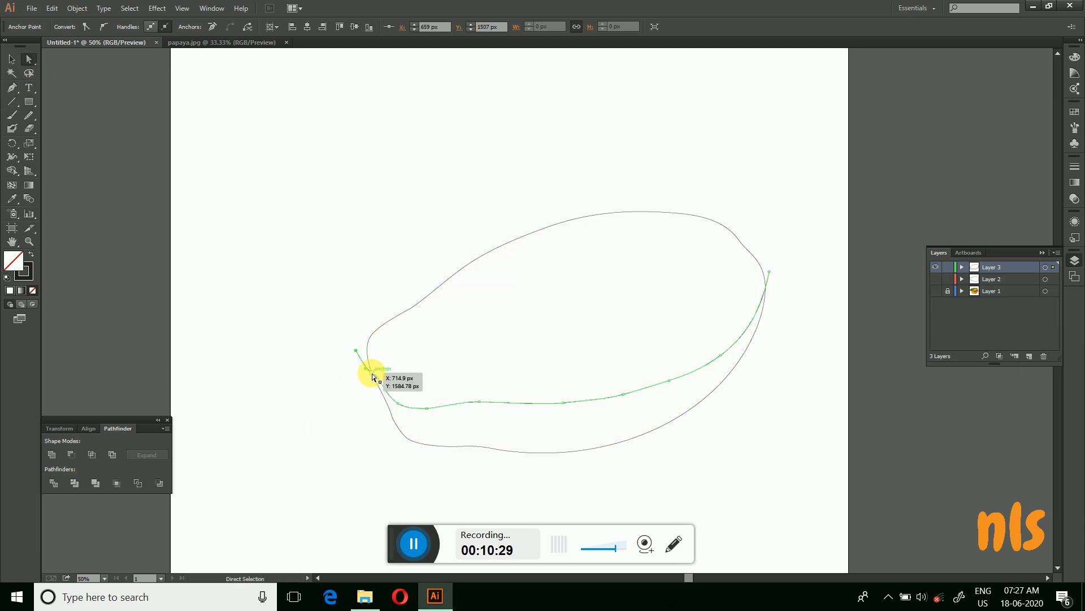
pyautogui.click(11, 59)
pyautogui.click(111, 171)
pyautogui.click(447, 405)
pyautogui.click(29, 115)
pyautogui.moveTo(507, 401)
pyautogui.mouseDown()
pyautogui.moveTo(650, 391)
pyautogui.moveTo(763, 320)
pyautogui.mouseUp()
pyautogui.moveTo(434, 408); pyautogui.dragTo(511, 404)
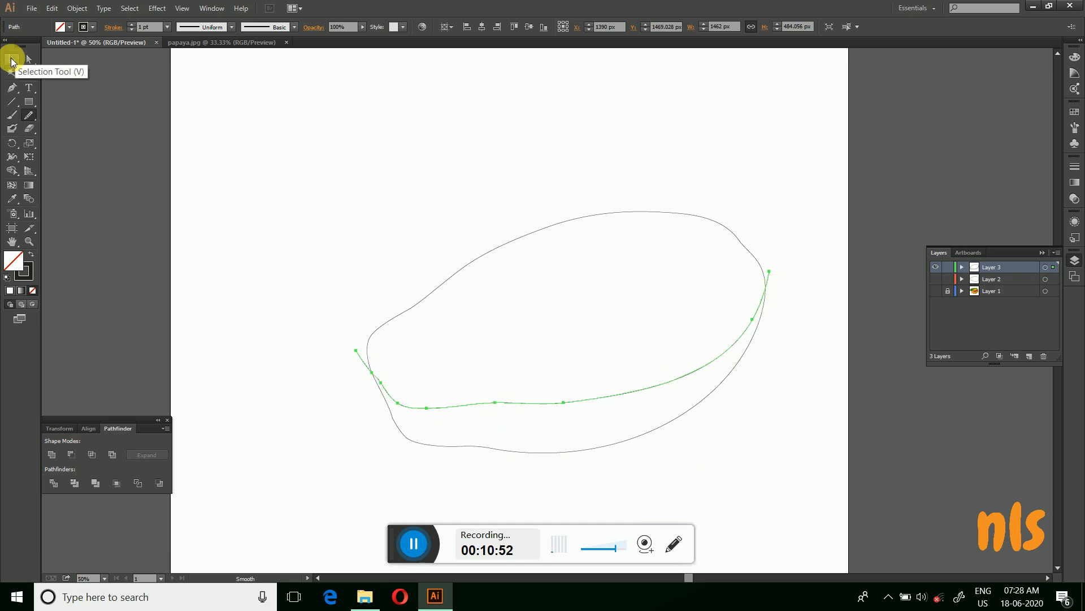
pyautogui.click(11, 59)
pyautogui.click(826, 448)
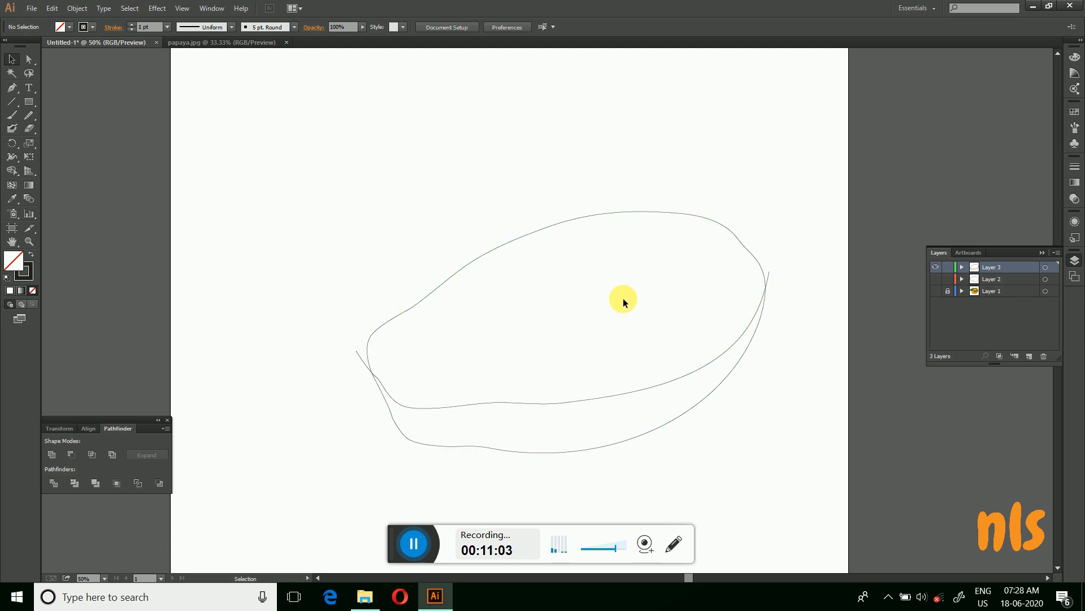
# Duplicate the cut half's closed outline in place and deselect it.
pyautogui.click(688, 414)
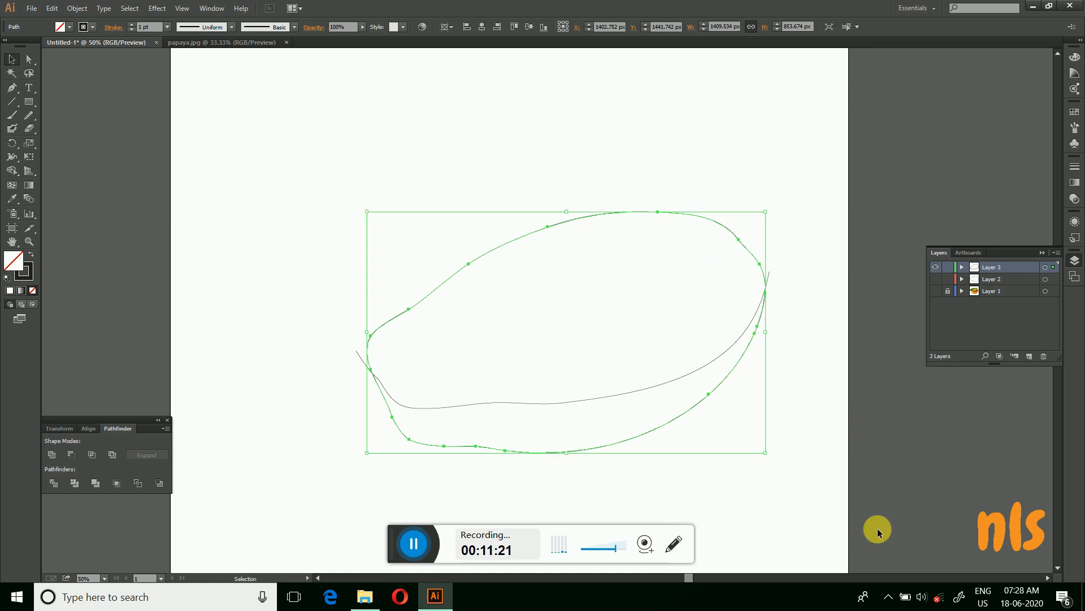
pyautogui.press('a')
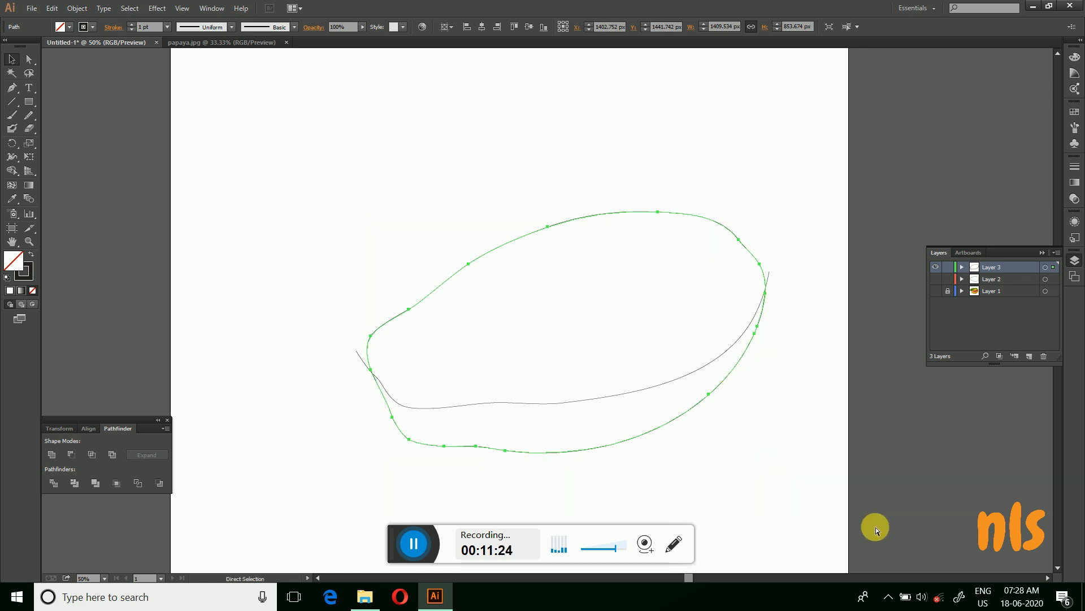
pyautogui.press('v')
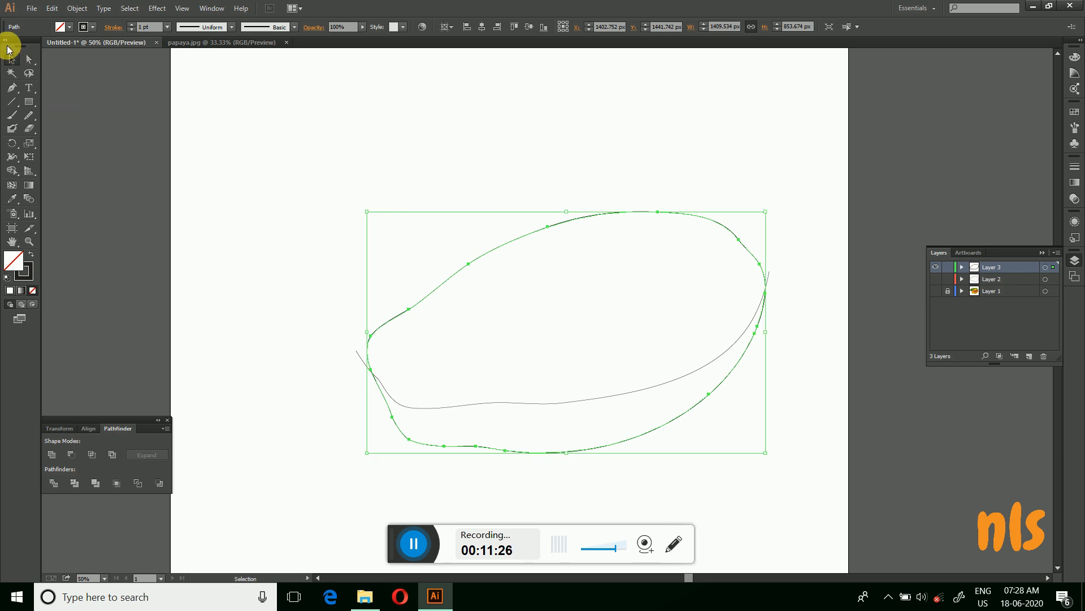
pyautogui.click(378, 270)
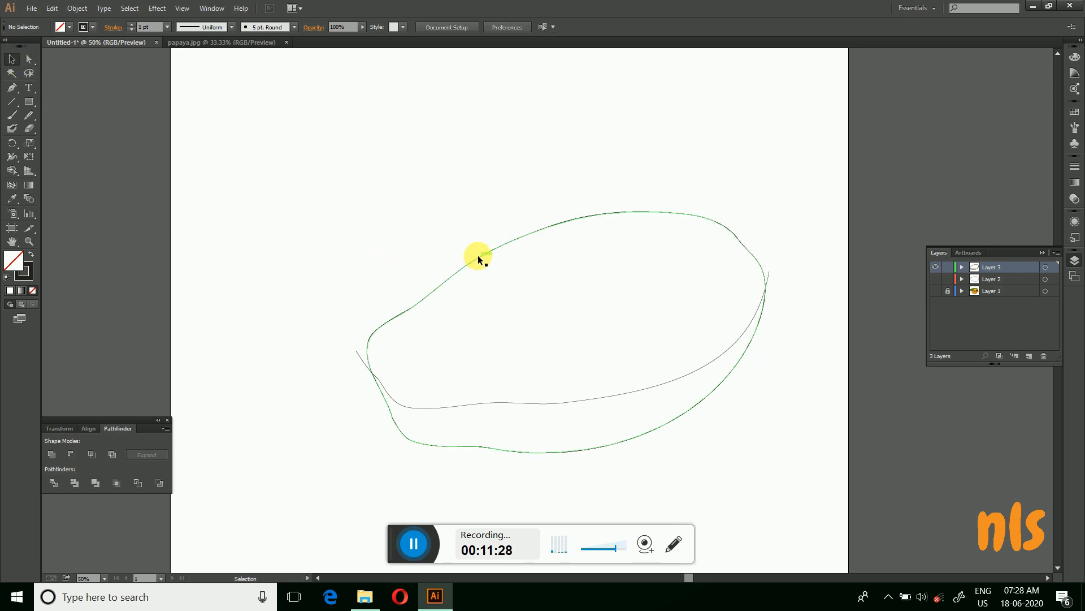
pyautogui.click(478, 259)
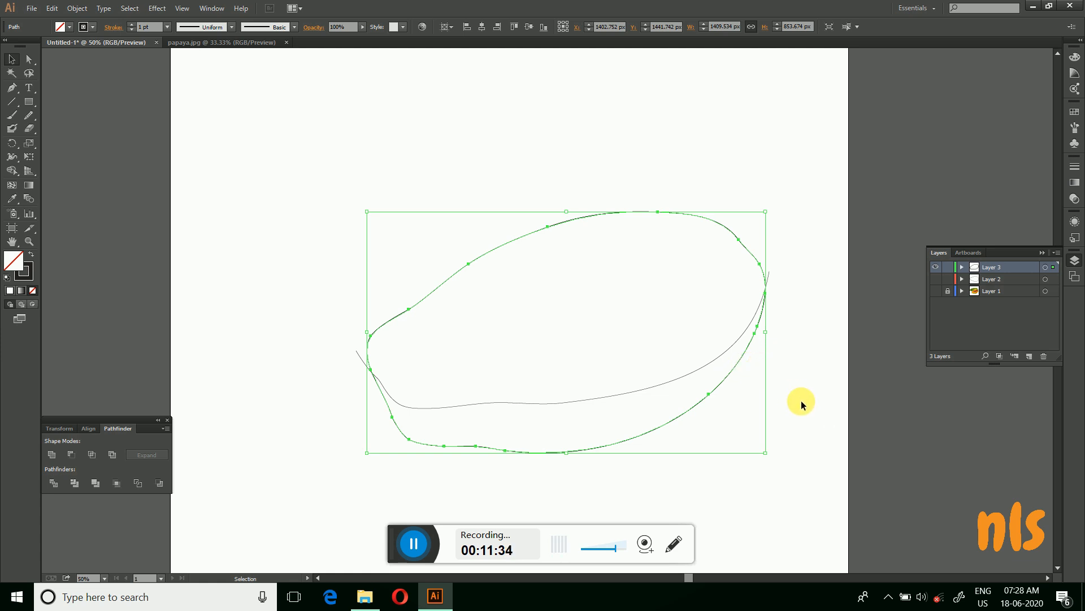
pyautogui.click(775, 440)
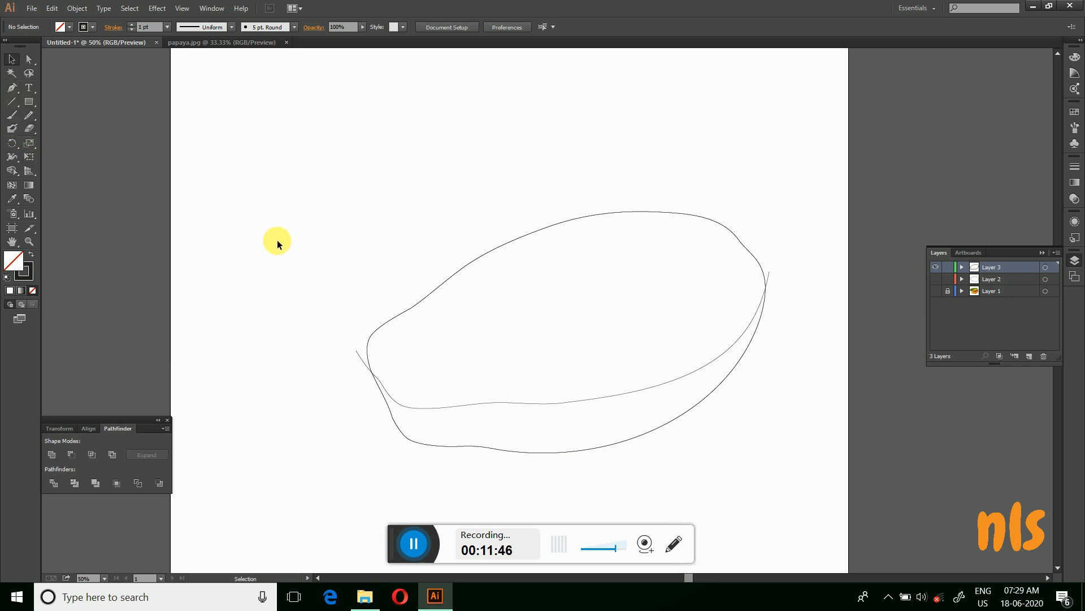
# Move the duplicate outline aside, partly off the artboard's left edge, and deselect it.
pyautogui.moveTo(542, 453); pyautogui.dragTo(137, 462)
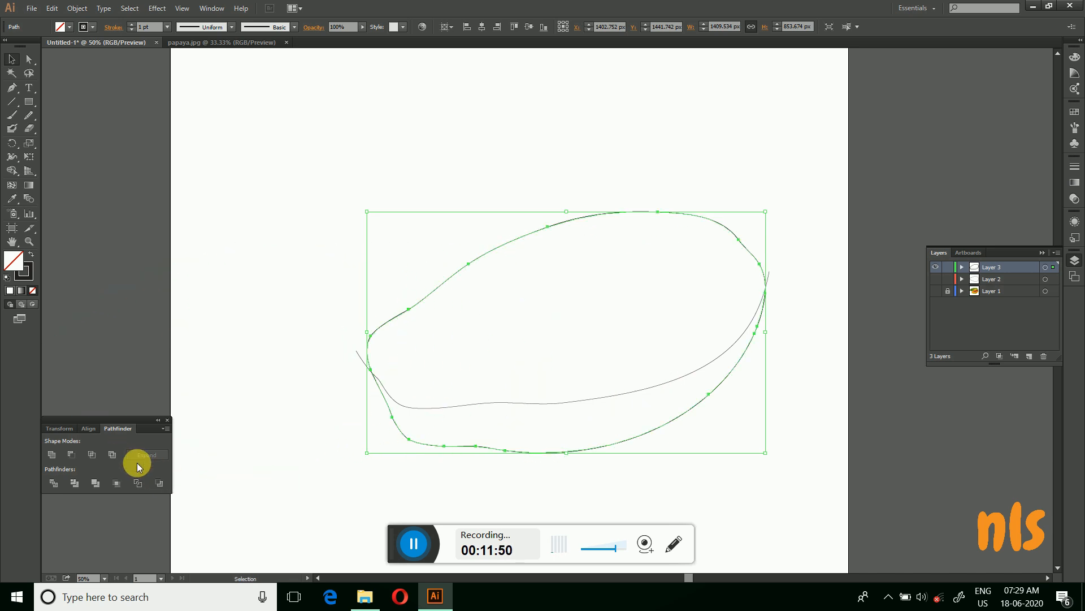
pyautogui.moveTo(437, 449); pyautogui.dragTo(181, 509)
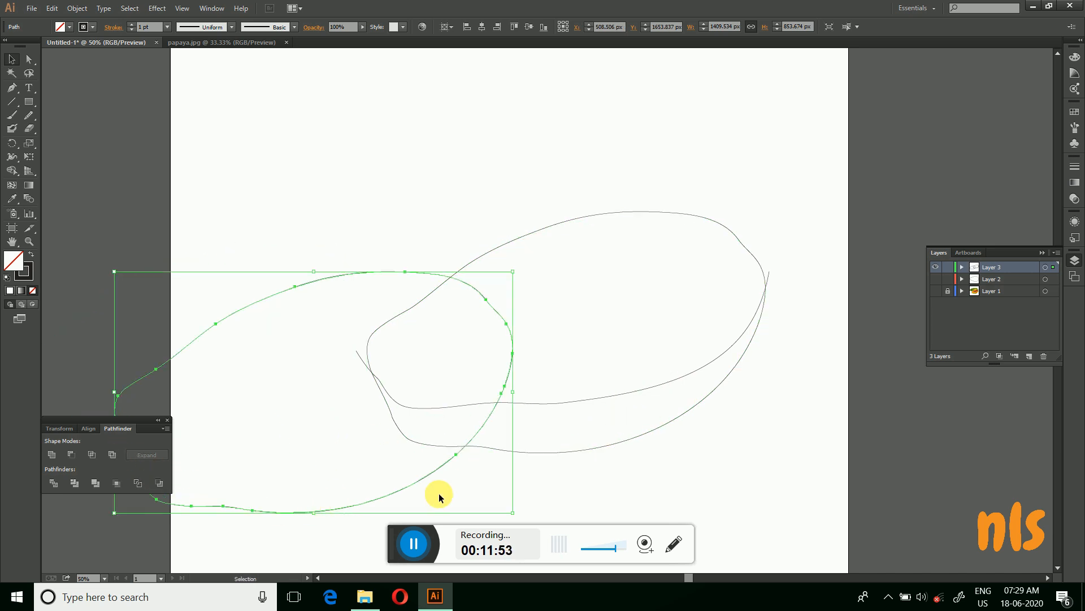
pyautogui.moveTo(428, 476); pyautogui.dragTo(230, 496)
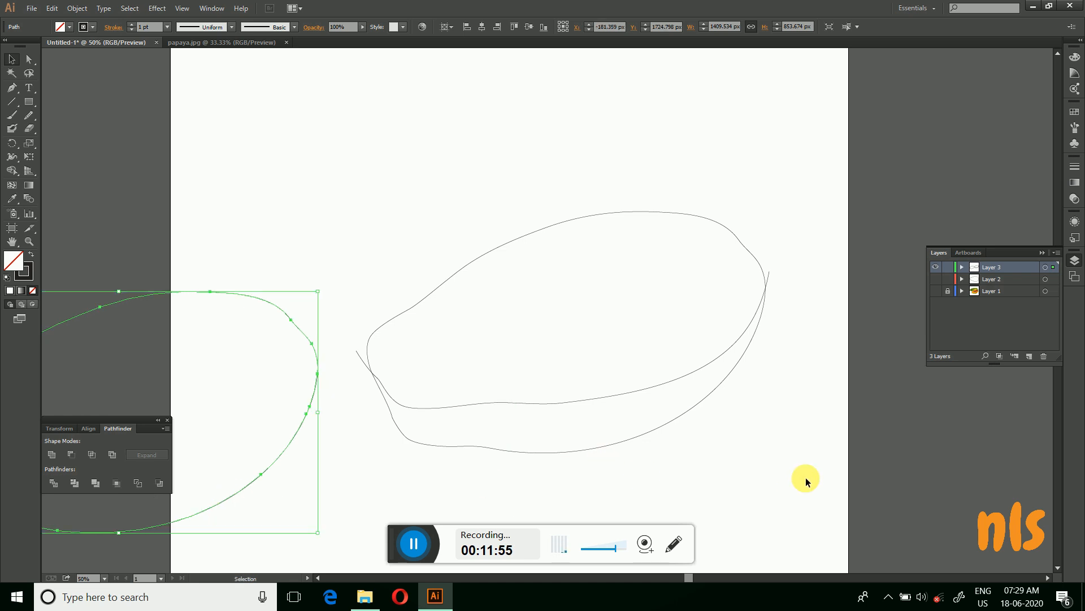
pyautogui.click(806, 477)
# Select the remaining outline with its boundary line and split them into flesh and rind shapes with the Shape Builder tool.
pyautogui.moveTo(355, 281); pyautogui.dragTo(529, 478)
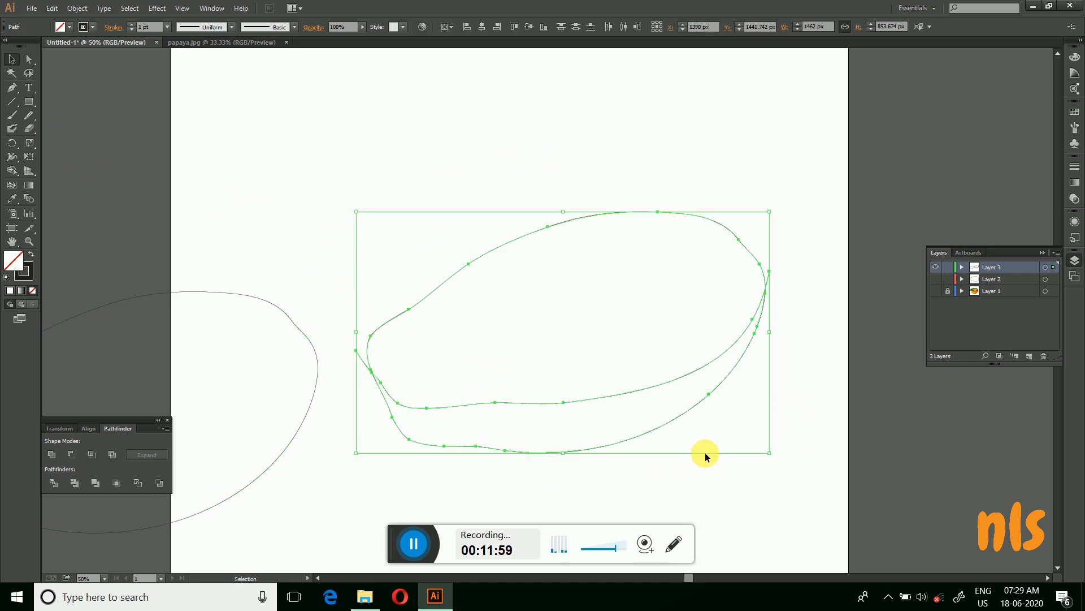
pyautogui.click(10, 171)
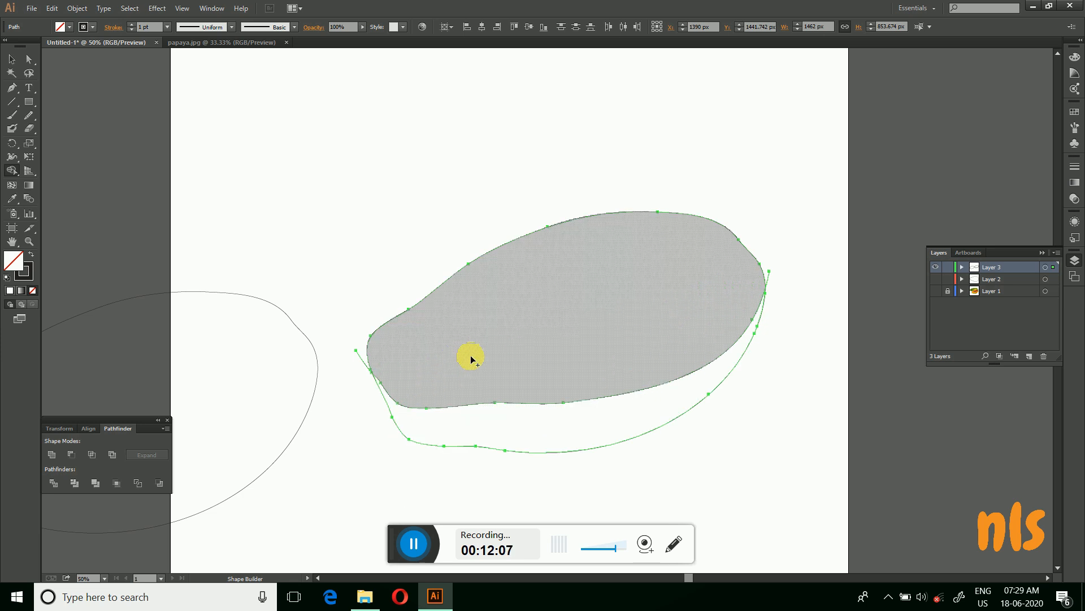
pyautogui.click(513, 342)
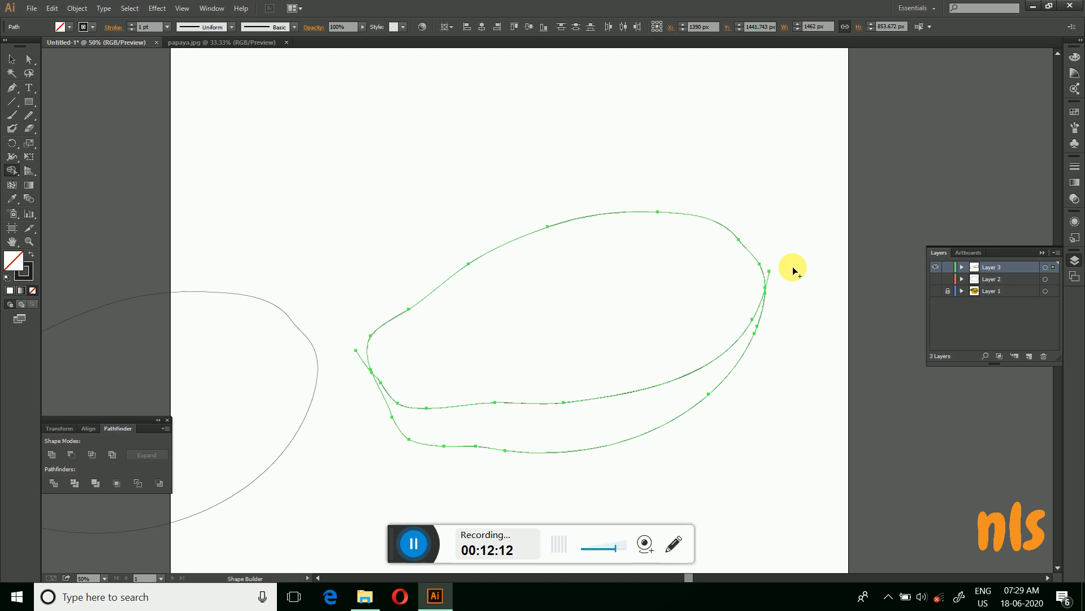
pyautogui.click(631, 416)
# Remove the boundary line's overhanging ends beyond the outline with the Delete Anchor Point tool and deselect.
pyautogui.click(31, 59)
pyautogui.moveTo(11, 88); pyautogui.dragTo(59, 120)
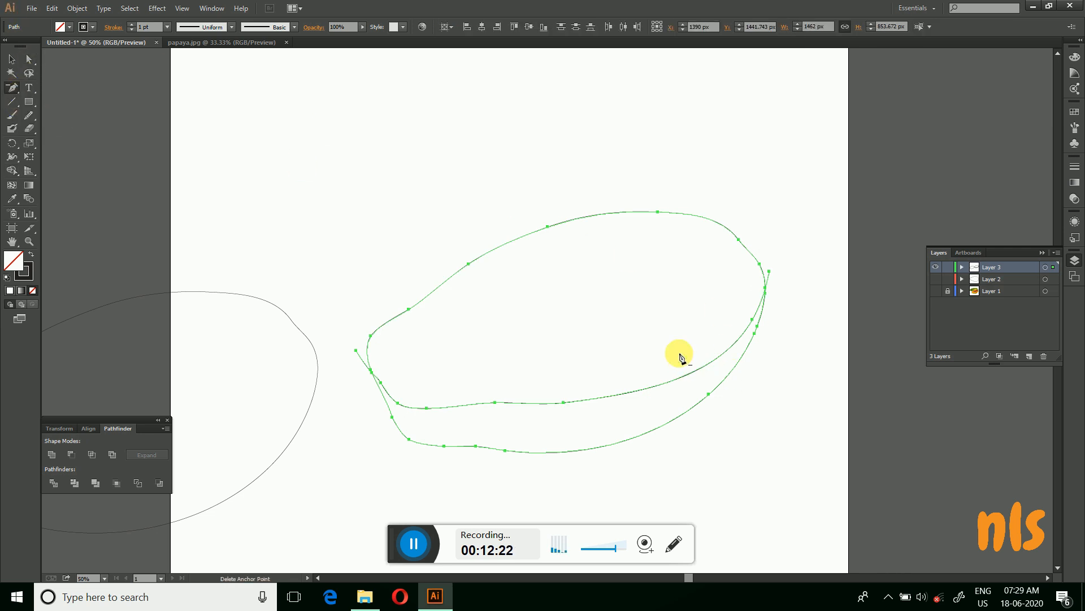
pyautogui.click(772, 276)
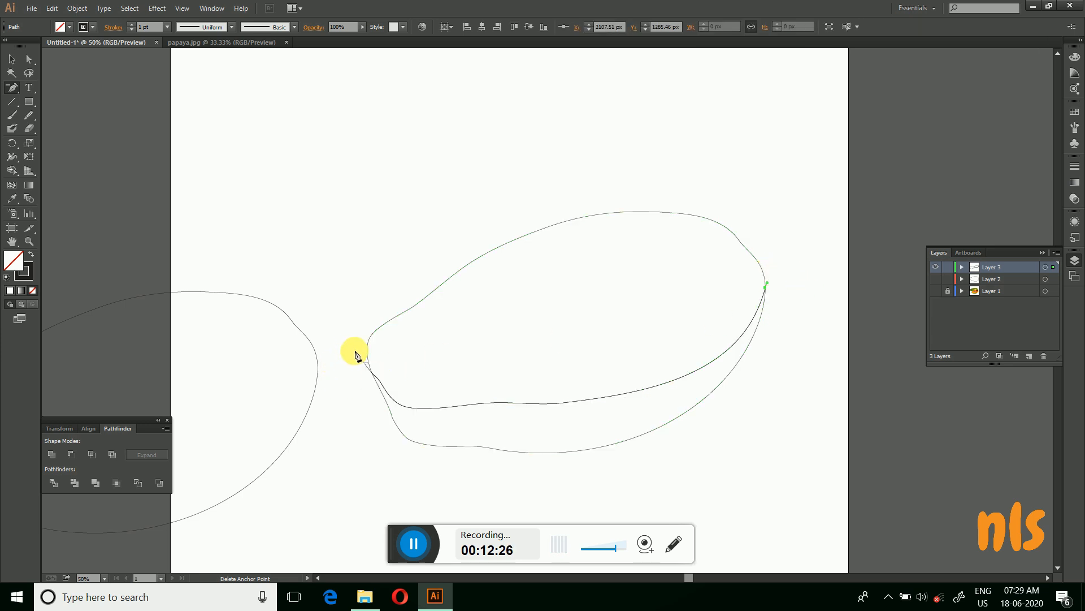
pyautogui.click(12, 59)
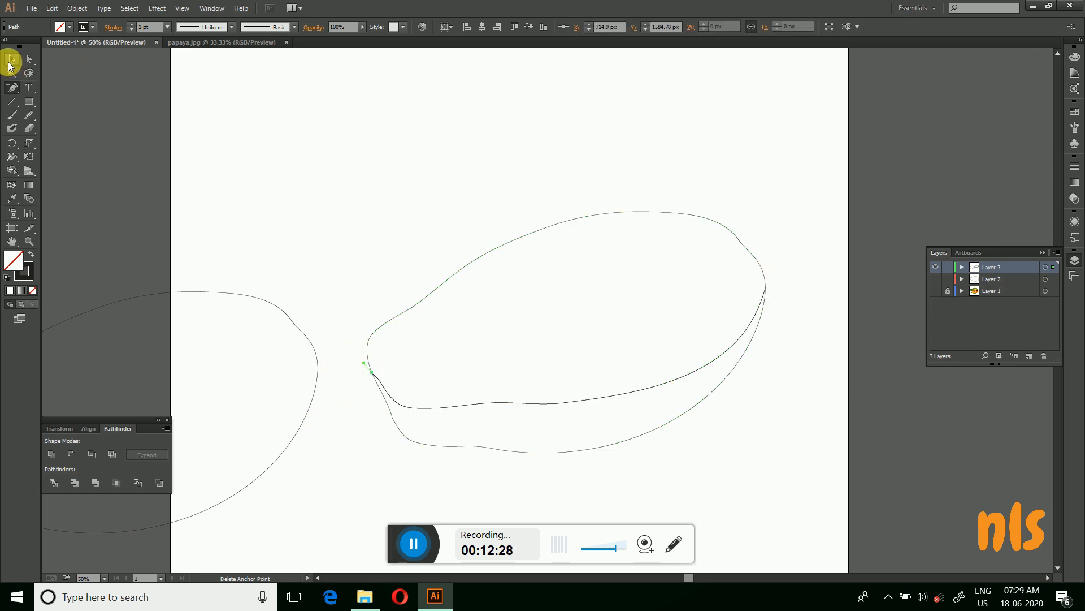
pyautogui.click(423, 256)
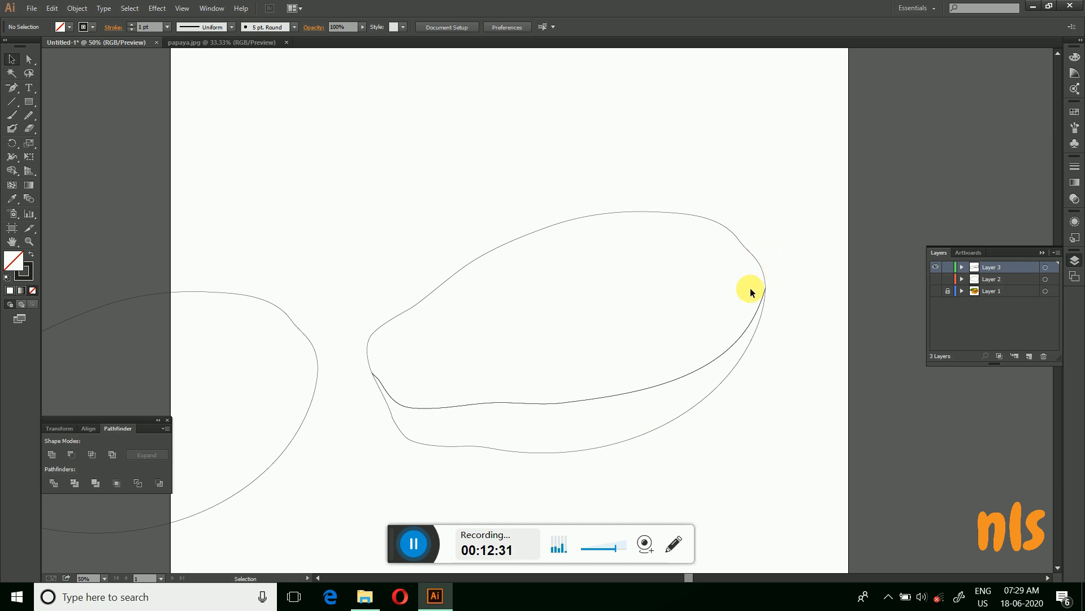
# Select the rind strip below the flesh shape and delete it, keeping the flesh shape.
pyautogui.click(659, 426)
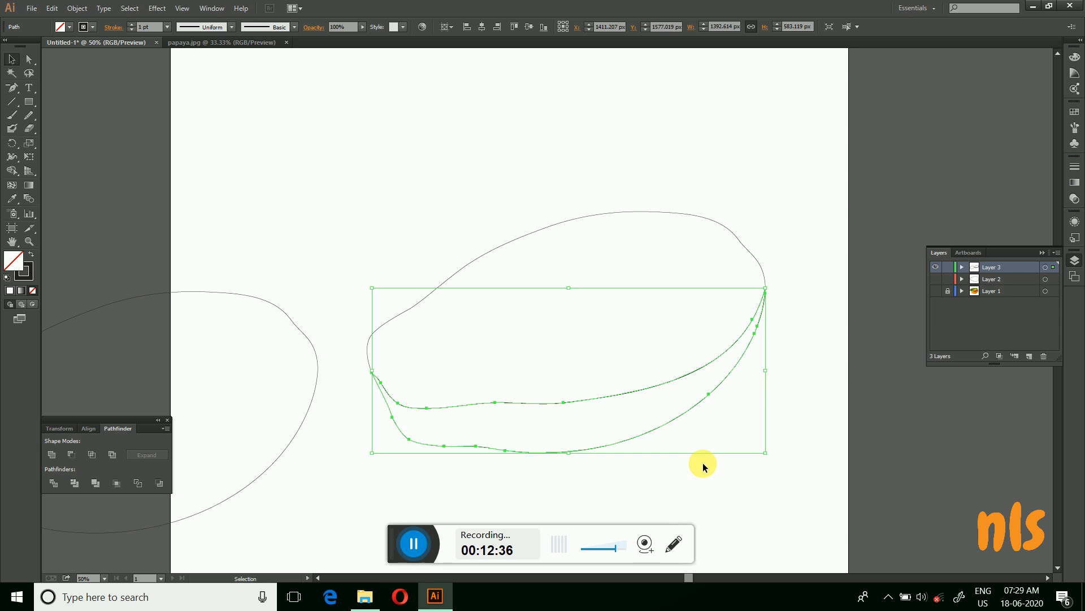
pyautogui.click(755, 486)
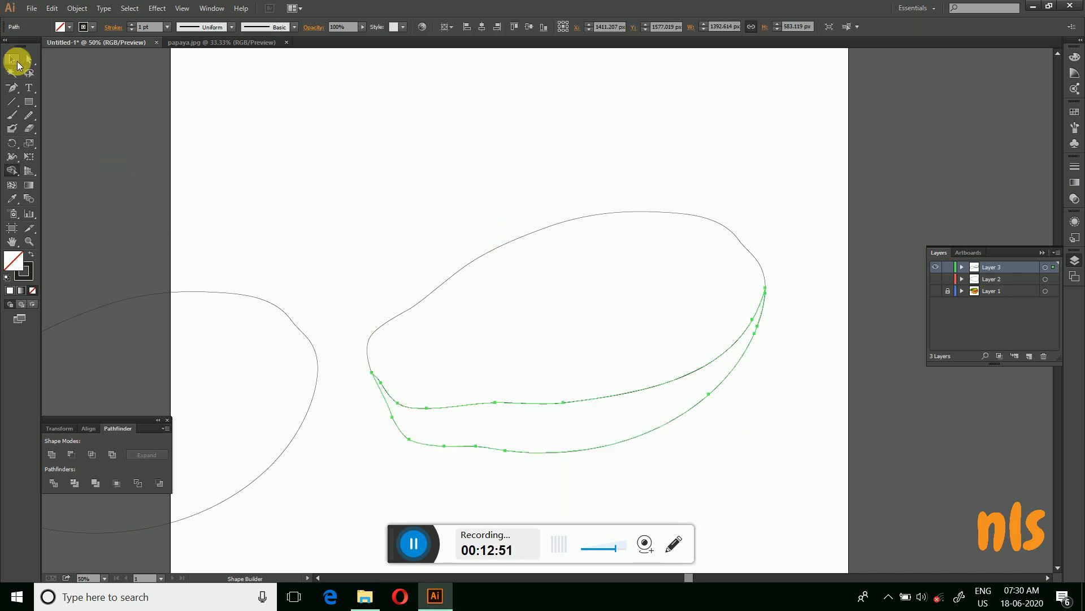
pyautogui.click(11, 59)
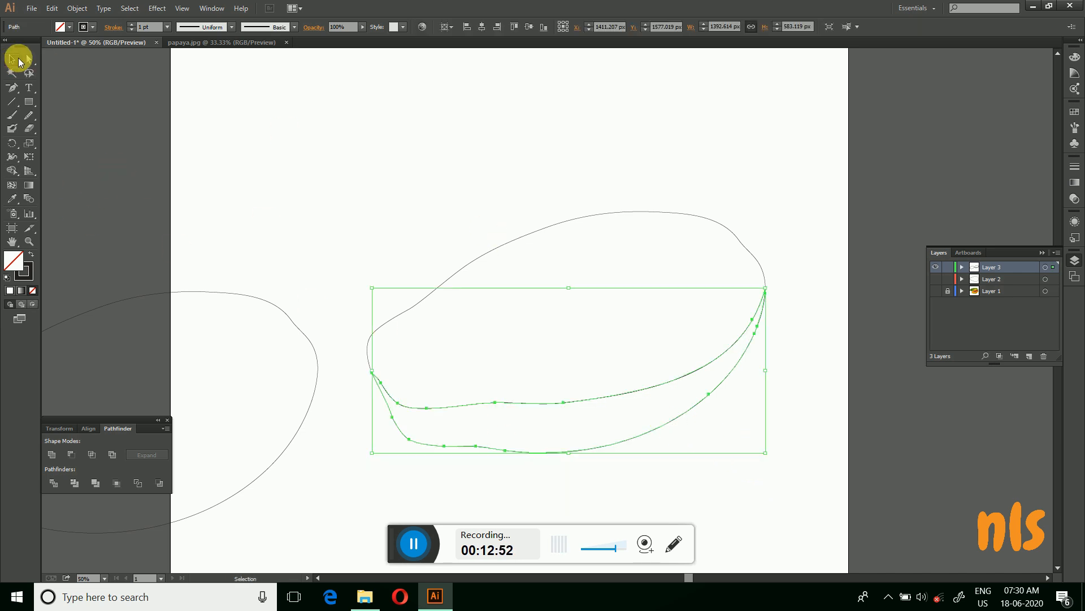
pyautogui.click(687, 517)
pyautogui.click(658, 433)
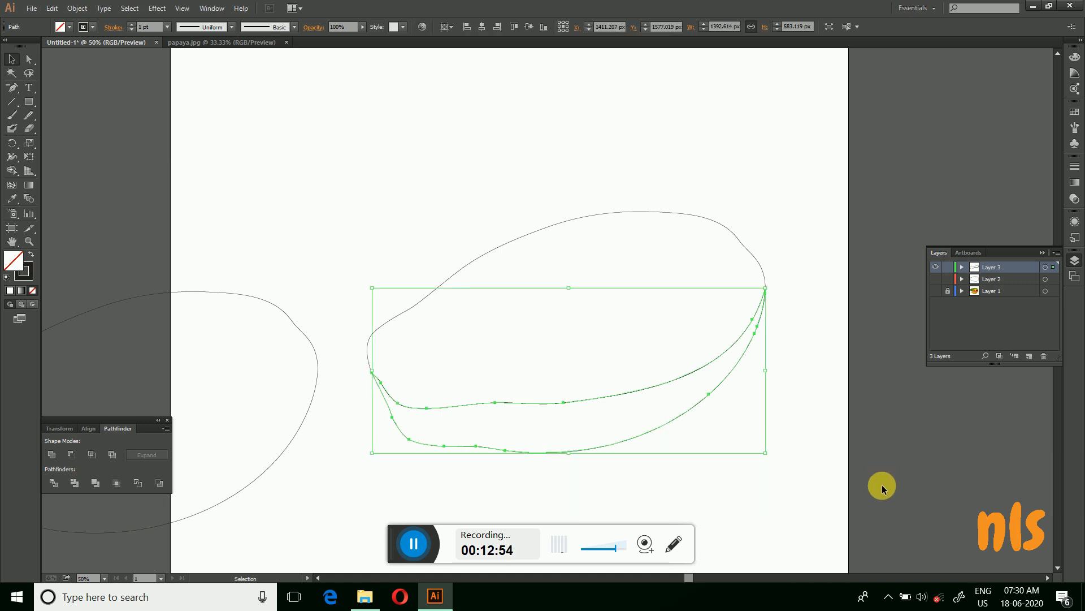
pyautogui.click(884, 490)
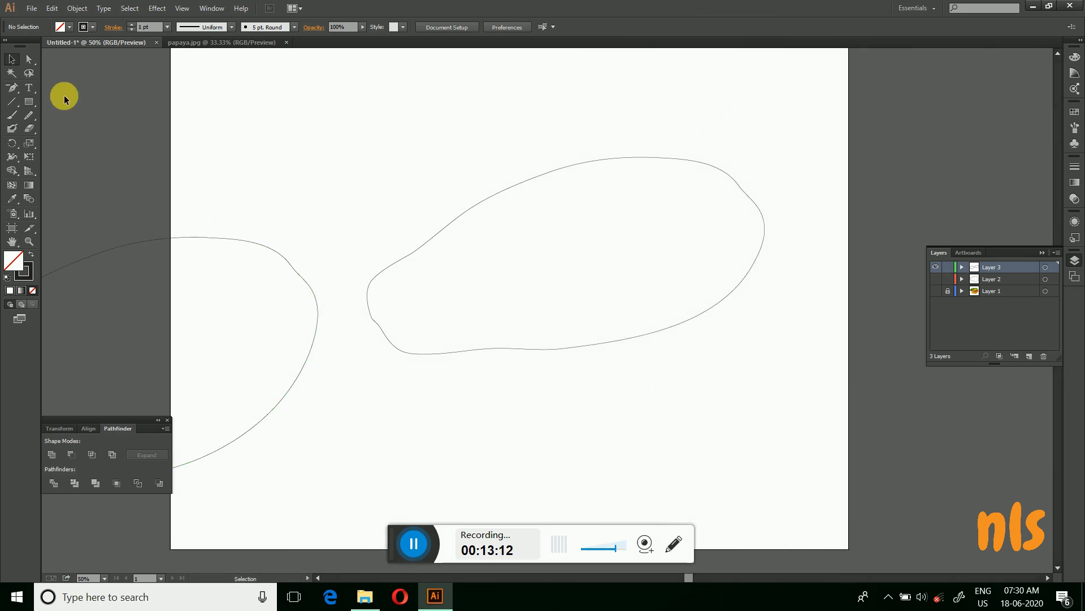
# Move the duplicate full outline back over the flesh shape so their upper edges align, and deselect it.
pyautogui.moveTo(182, 238); pyautogui.dragTo(628, 160)
pyautogui.click(860, 496)
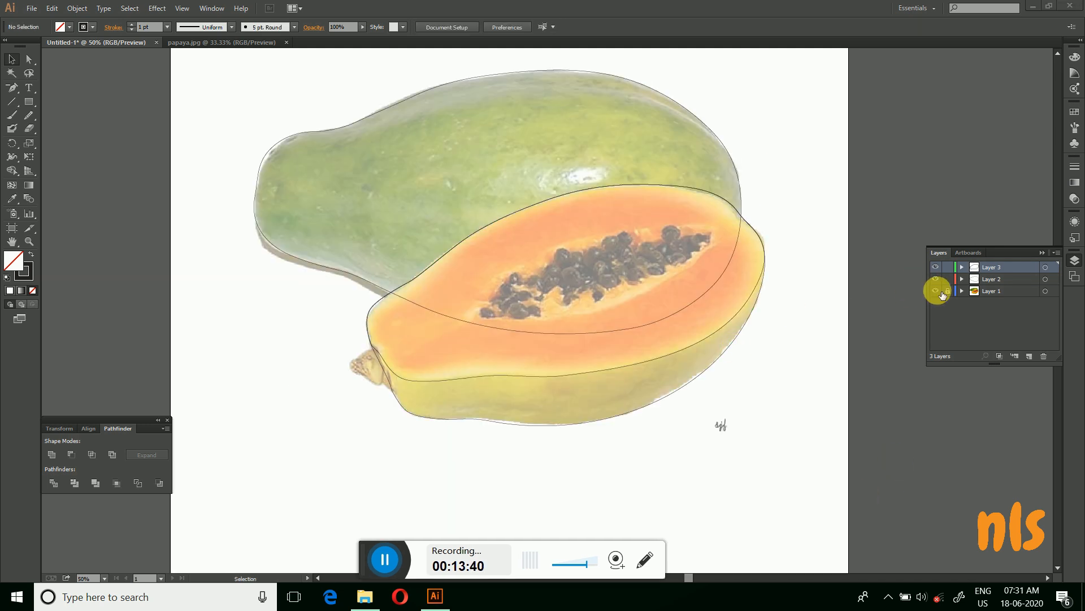
# Hide the reference photo layer, paste a copy of the cut papaya's flesh shape onto a new Layer 4, and deselect it.
pyautogui.click(937, 291)
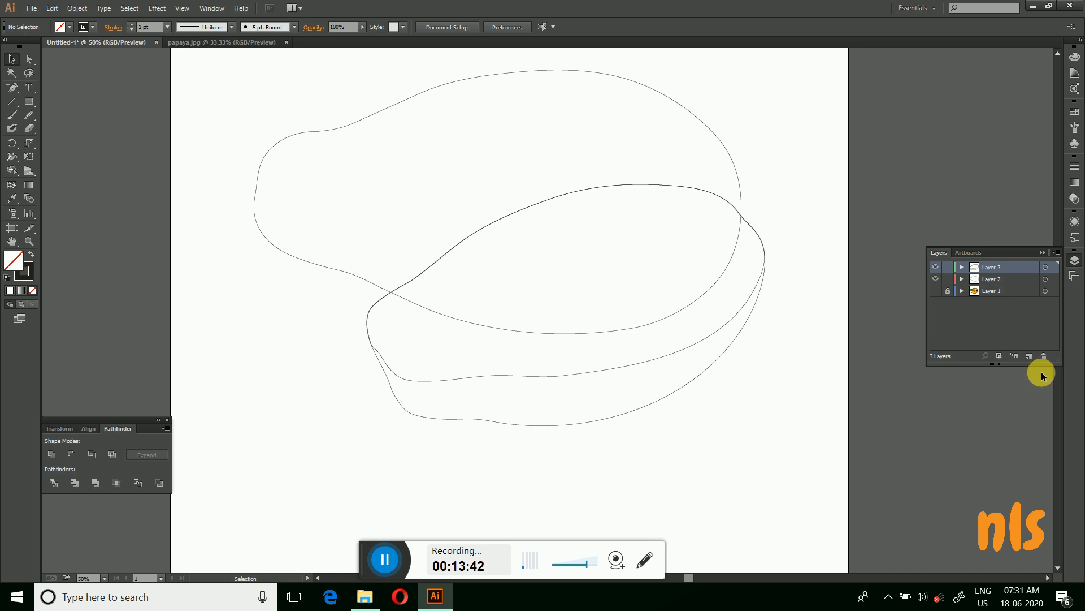
pyautogui.click(618, 369)
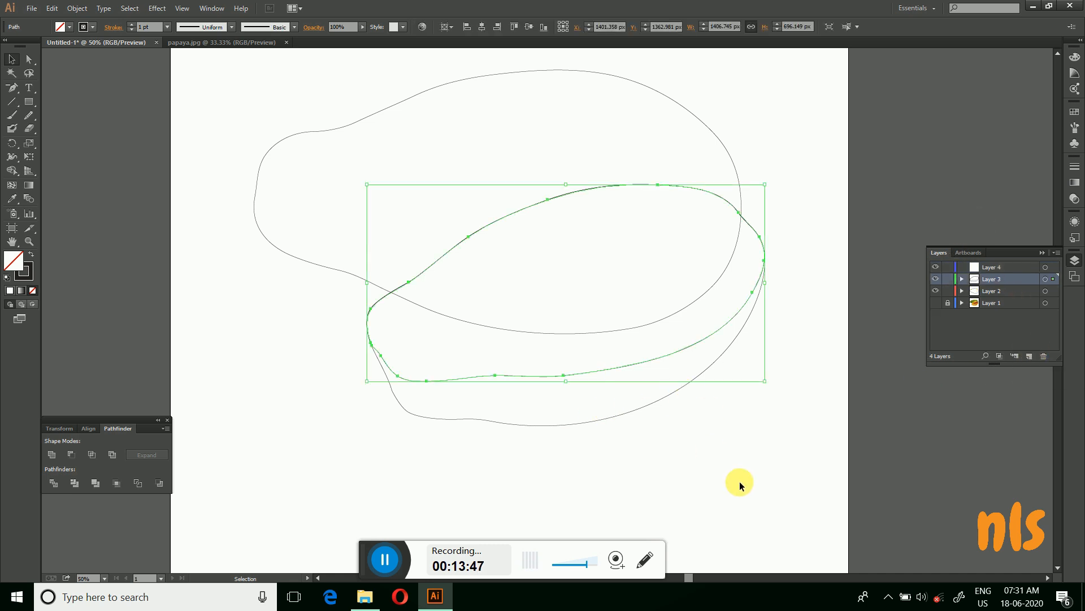
pyautogui.press('a')
pyautogui.press('v')
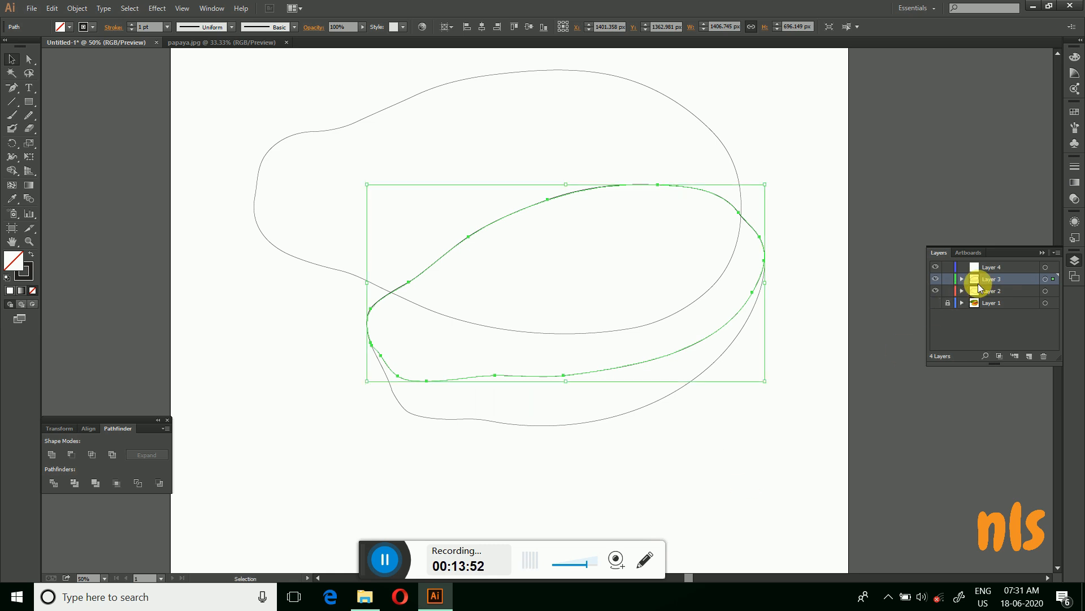
pyautogui.click(1018, 266)
pyautogui.press('a')
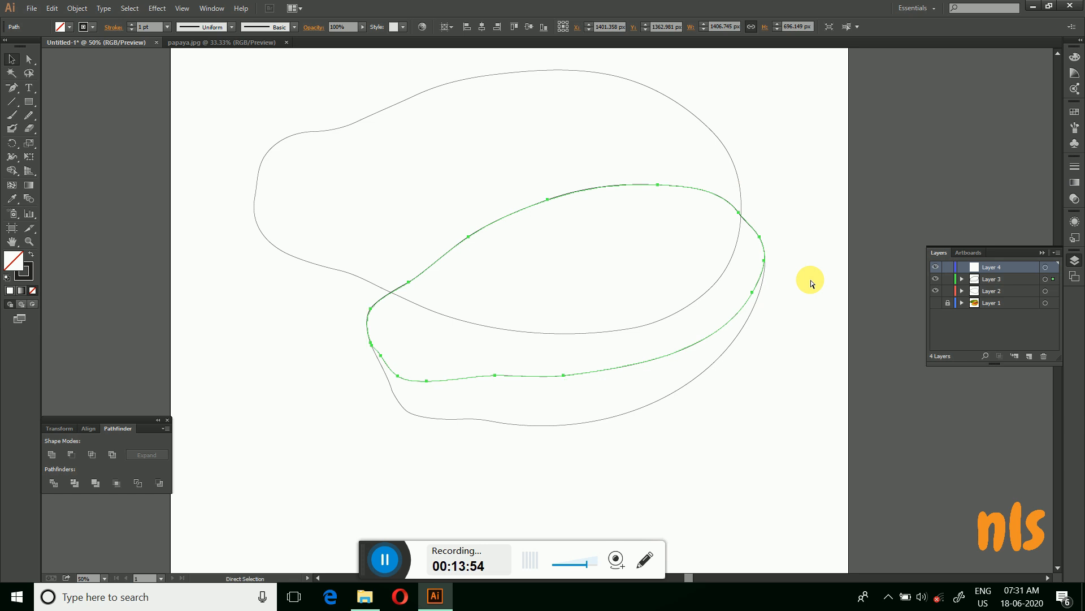
pyautogui.hotkey('ctrl', 'v')
pyautogui.press('v')
pyautogui.click(814, 333)
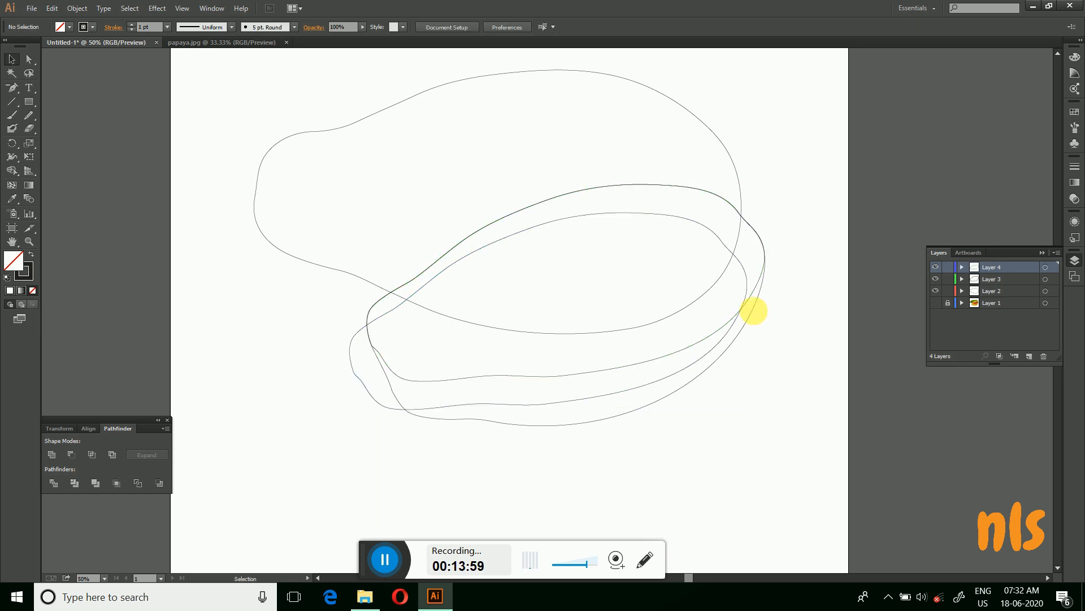
# Delete the original flesh shape from Layer 3, move the Layer 4 copy into its place inside the cut papaya's outline, and deselect.
pyautogui.click(749, 302)
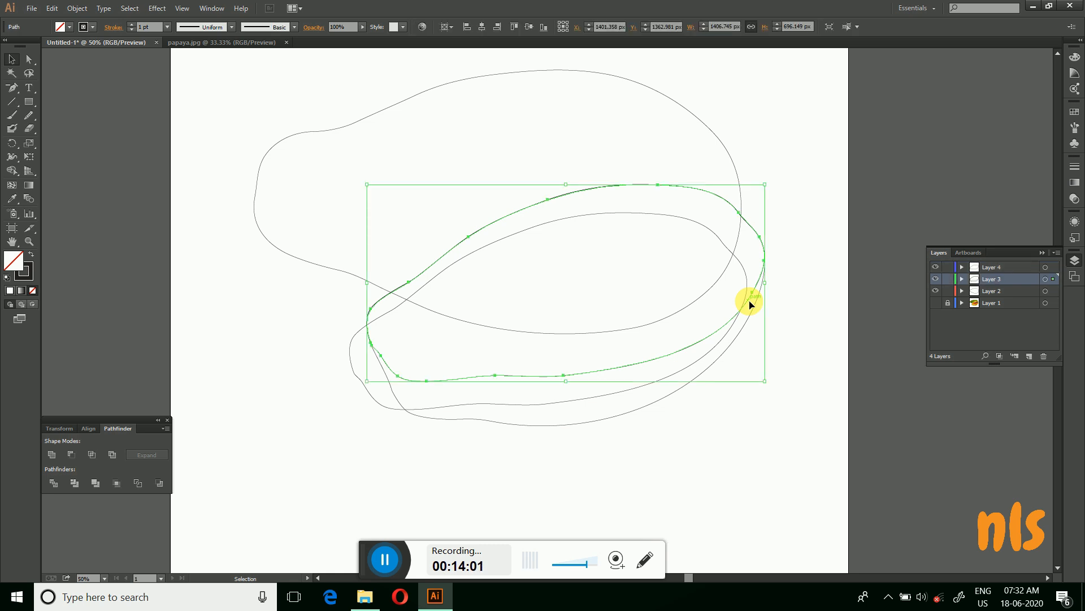
pyautogui.click(815, 377)
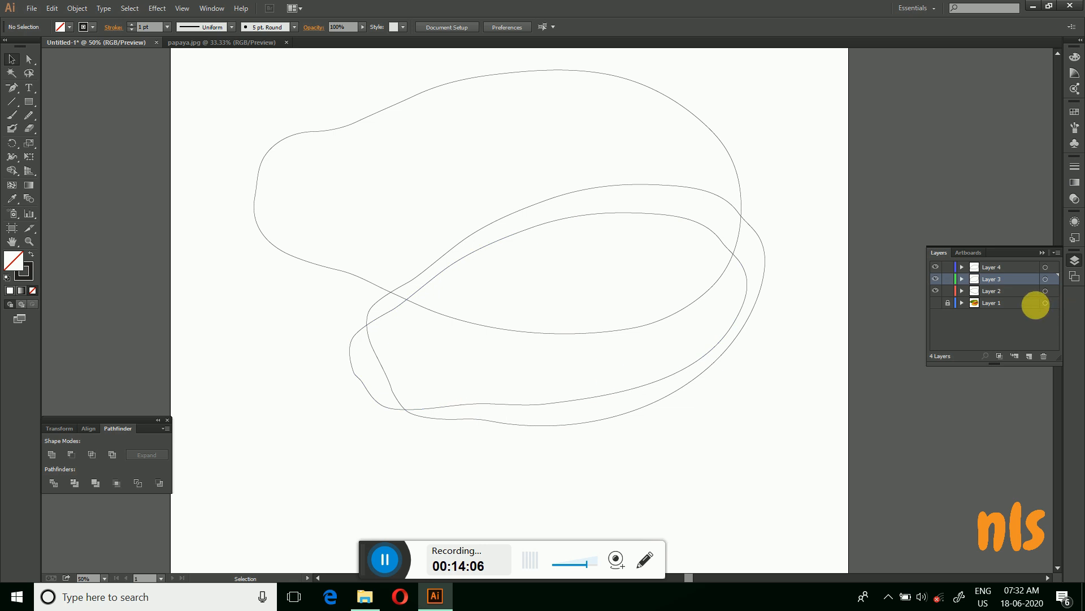
pyautogui.moveTo(633, 385); pyautogui.dragTo(650, 362)
pyautogui.click(765, 491)
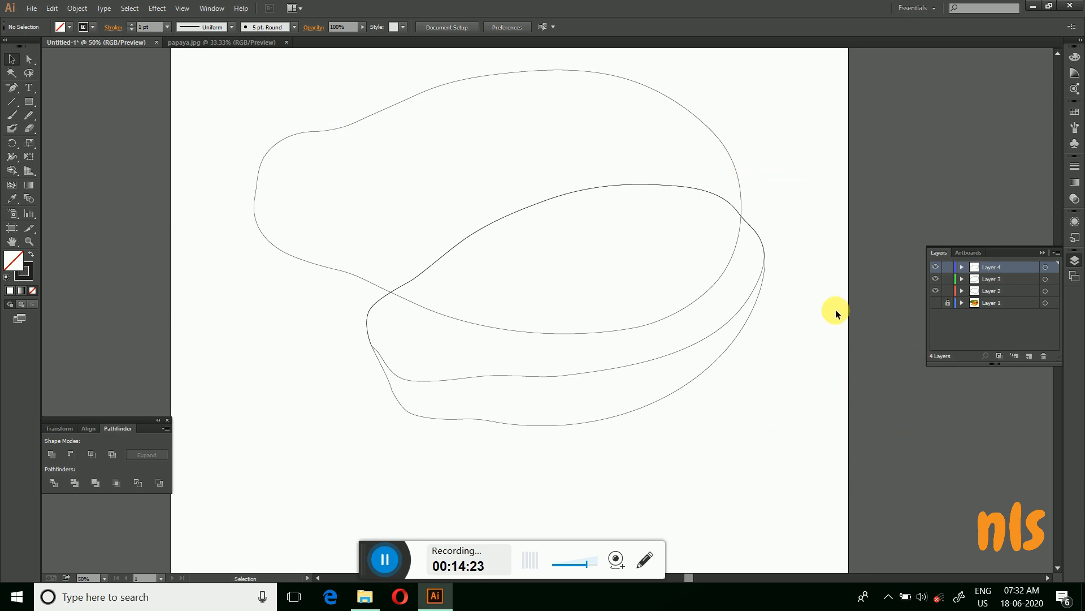
# Check which shape each layer holds by hiding Layers 2, 3 and 4 and showing them again.
pyautogui.click(936, 291)
pyautogui.click(936, 278)
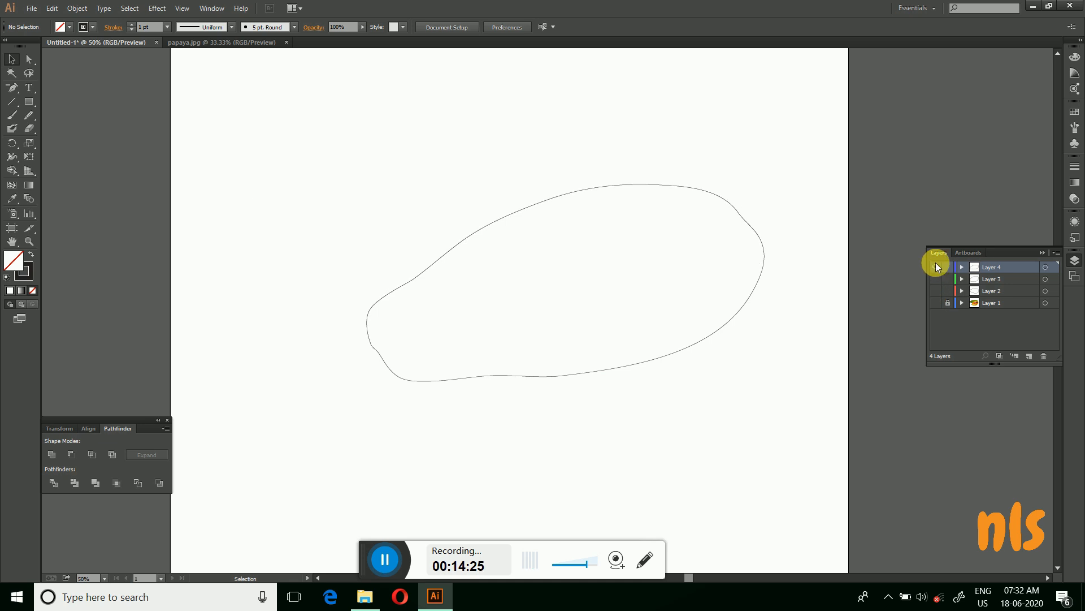
pyautogui.click(936, 267)
pyautogui.click(937, 267)
pyautogui.click(936, 279)
pyautogui.click(937, 290)
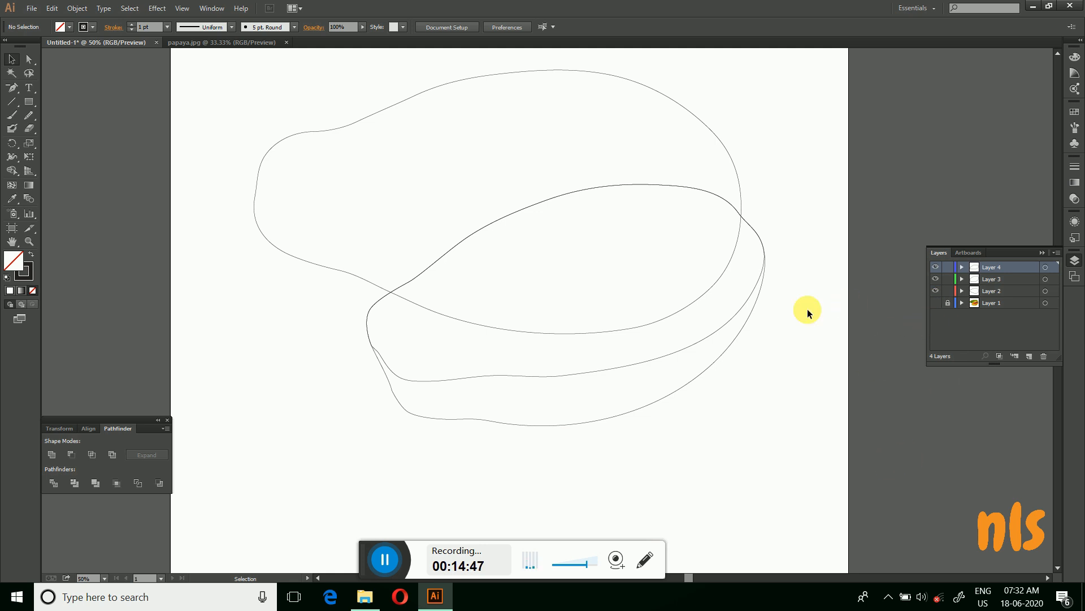
# Hide Layers 3 and 4 so that only the whole papaya's outline on Layer 2 is shown.
pyautogui.click(728, 156)
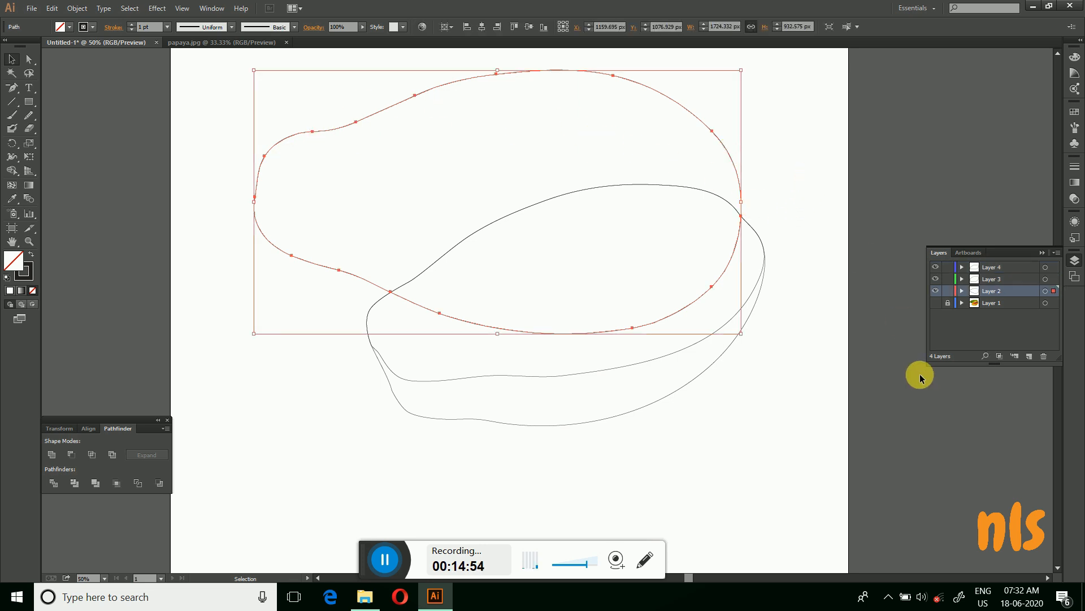
pyautogui.click(937, 278)
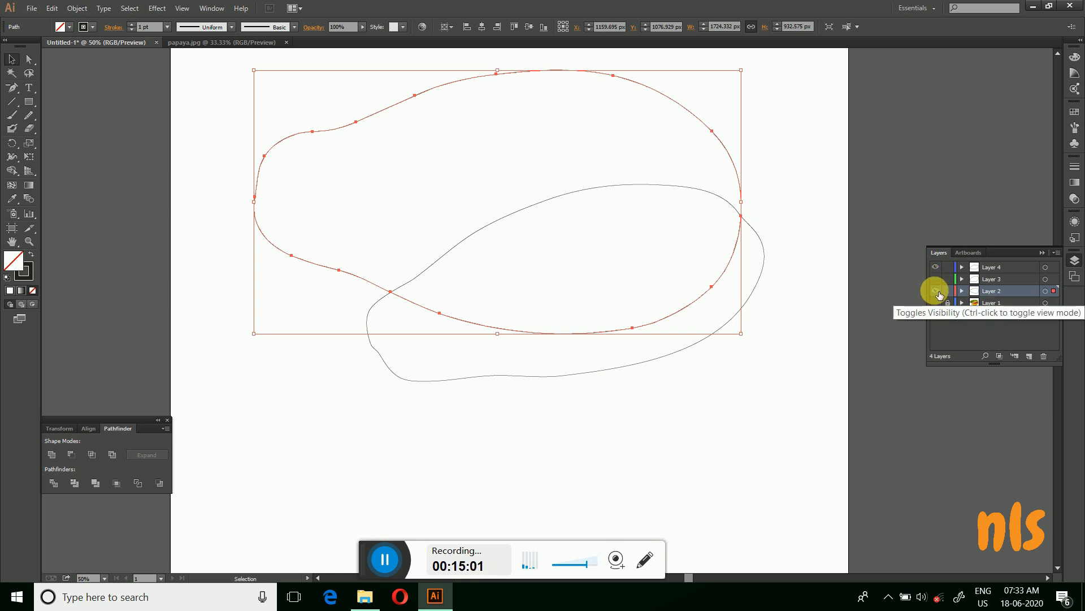
pyautogui.click(937, 291)
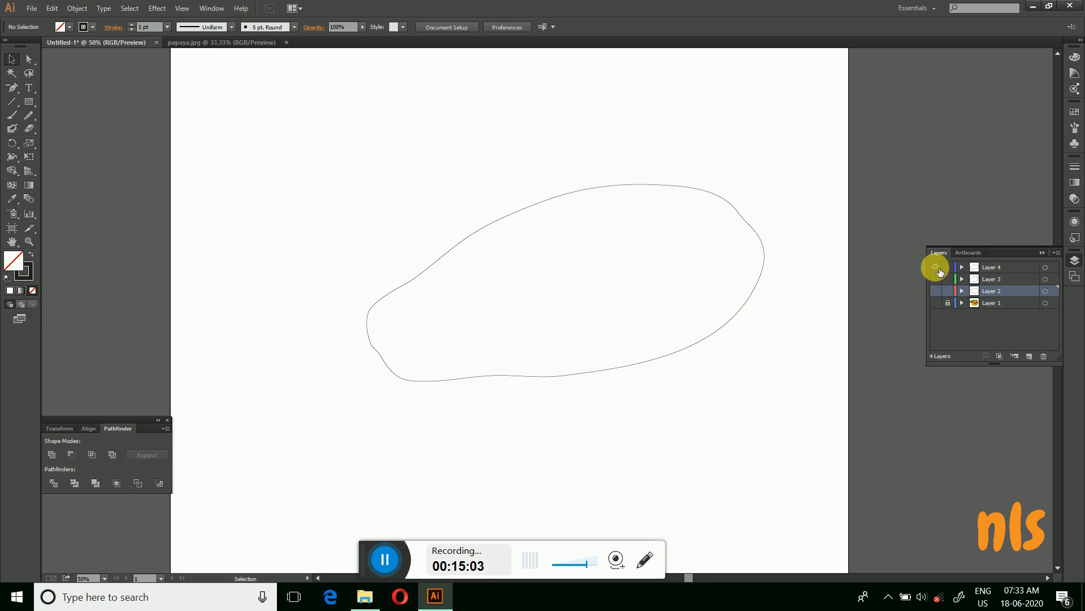
pyautogui.click(936, 268)
pyautogui.click(936, 290)
pyautogui.hotkey('ctrl', 'y')
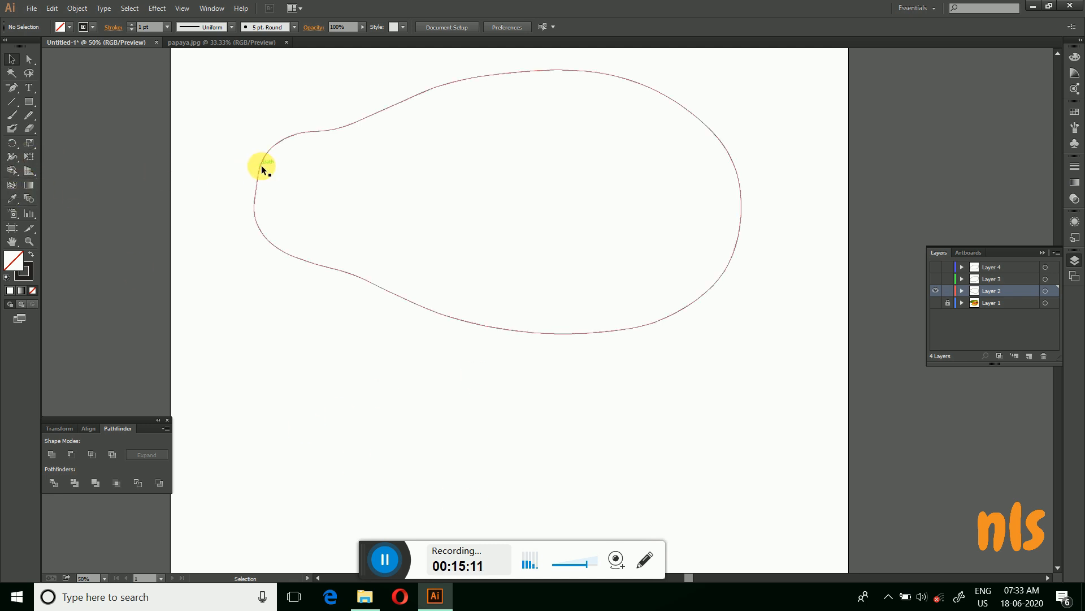
# Start a gradient mesh on the whole papaya's outline and set it to 7 rows.
pyautogui.click(14, 188)
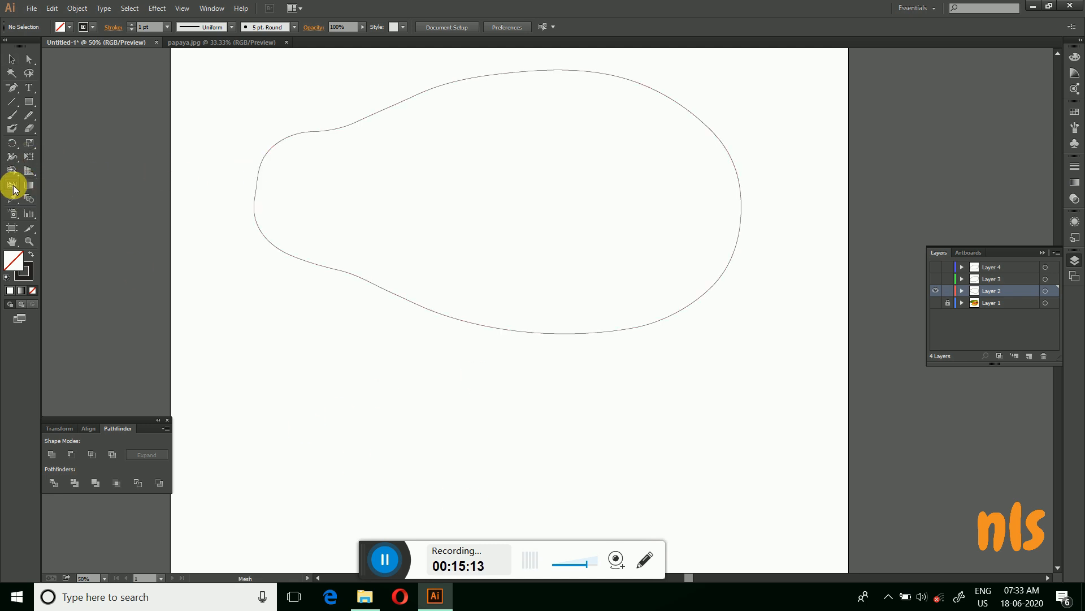
pyautogui.click(11, 58)
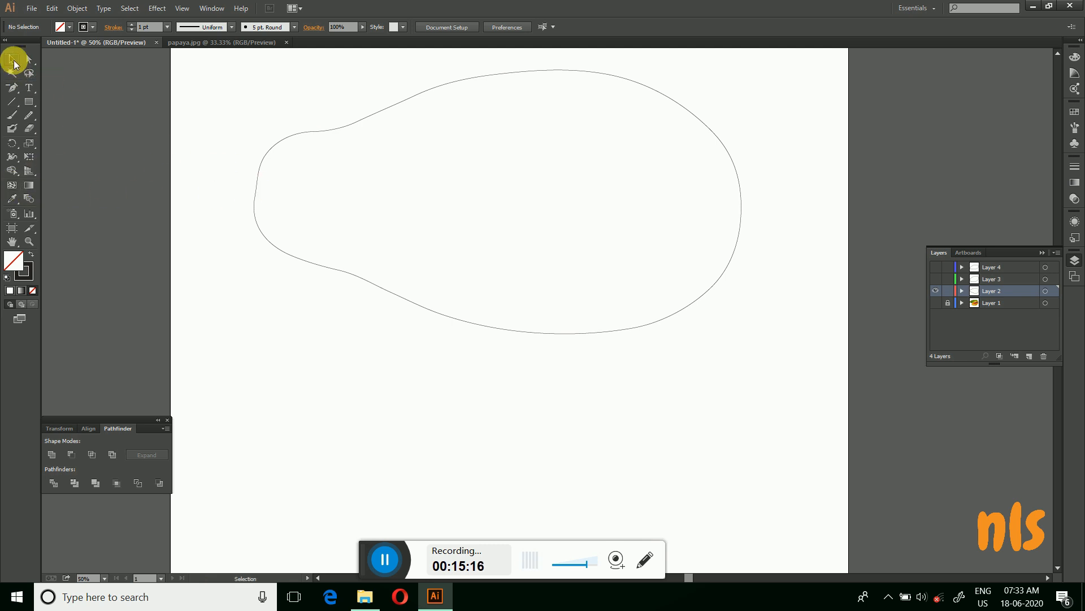
pyautogui.click(731, 260)
pyautogui.scroll(1, 829, 372)
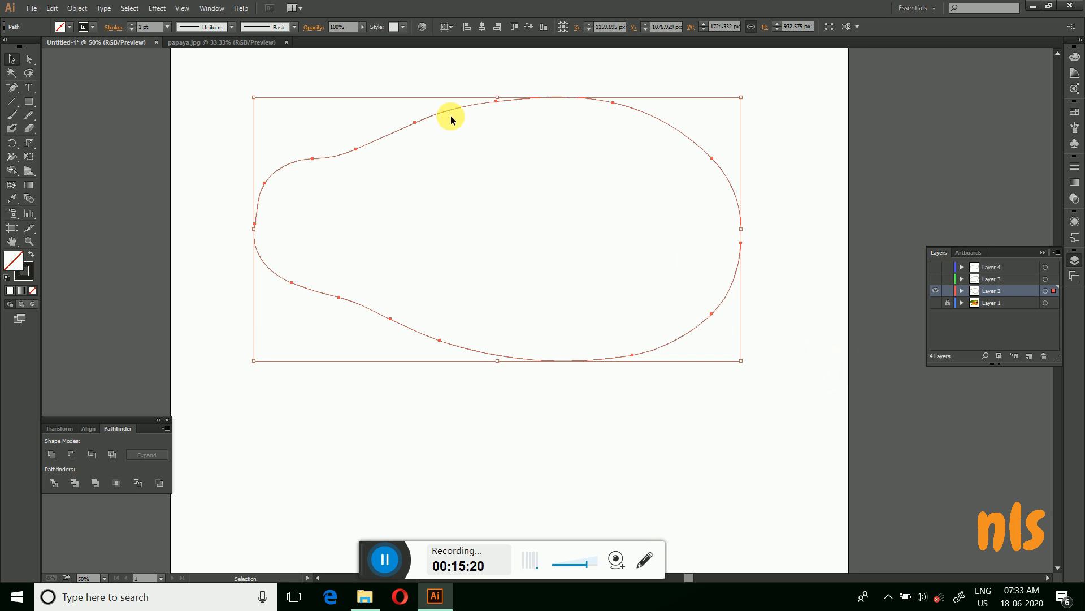
pyautogui.click(77, 8)
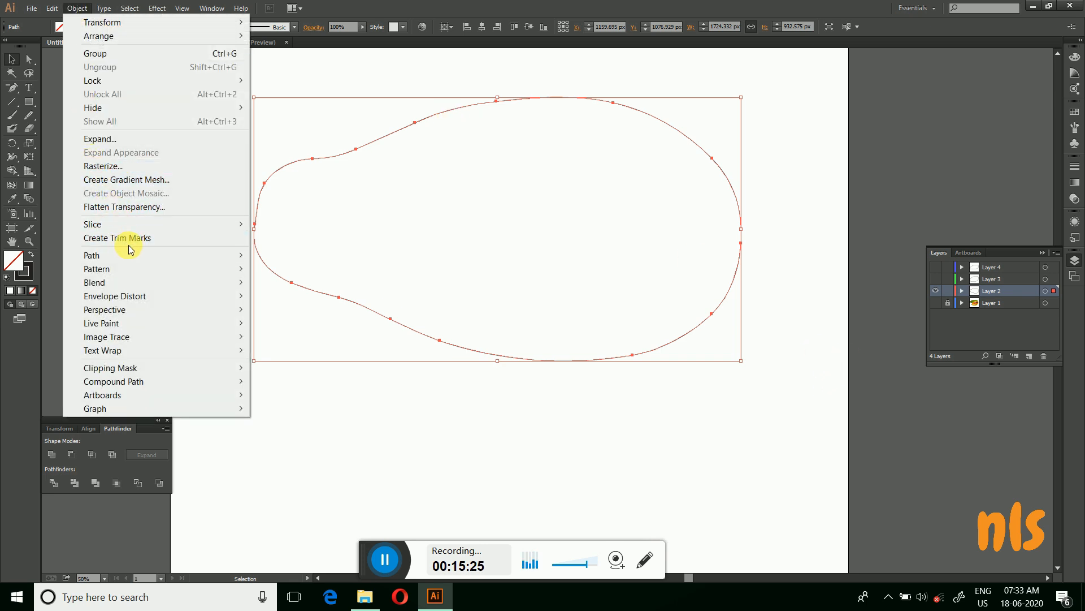
pyautogui.click(136, 181)
pyautogui.moveTo(788, 235); pyautogui.dragTo(795, 375)
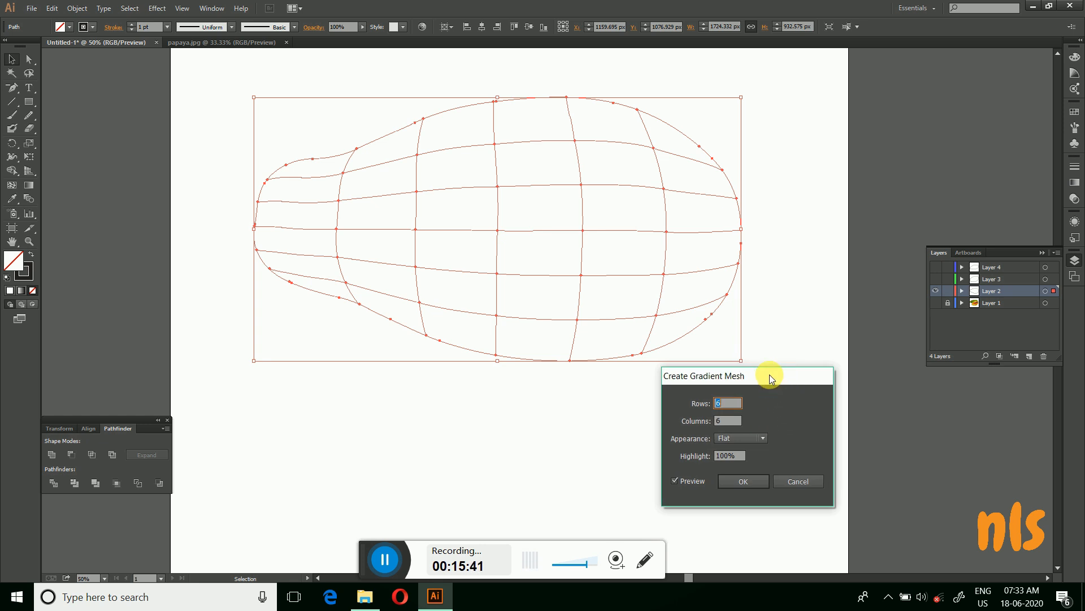
pyautogui.moveTo(770, 375); pyautogui.dragTo(774, 384)
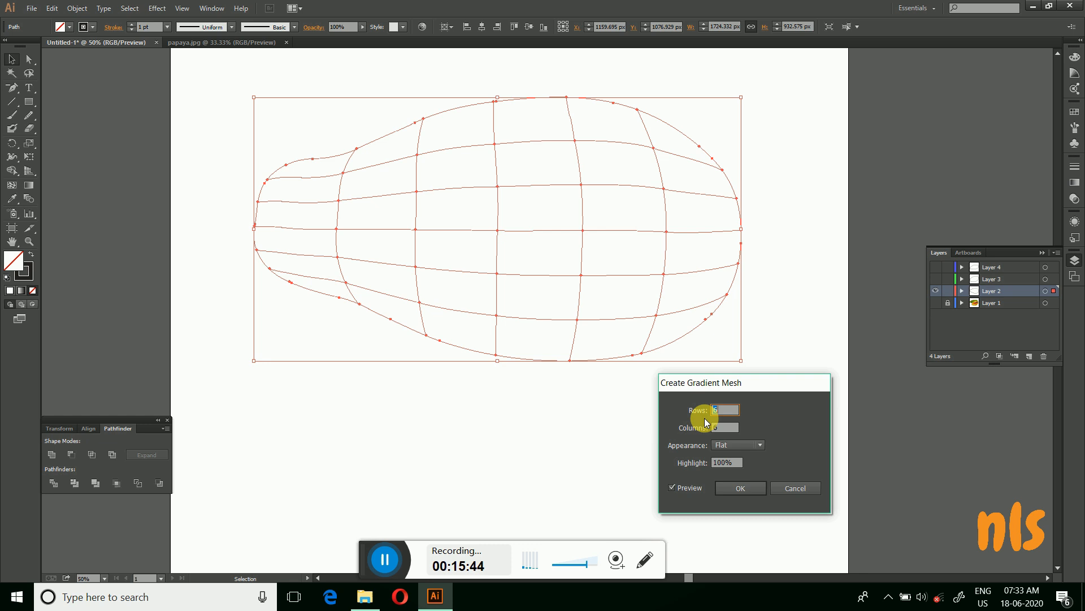
pyautogui.click(740, 415)
pyautogui.click(729, 415)
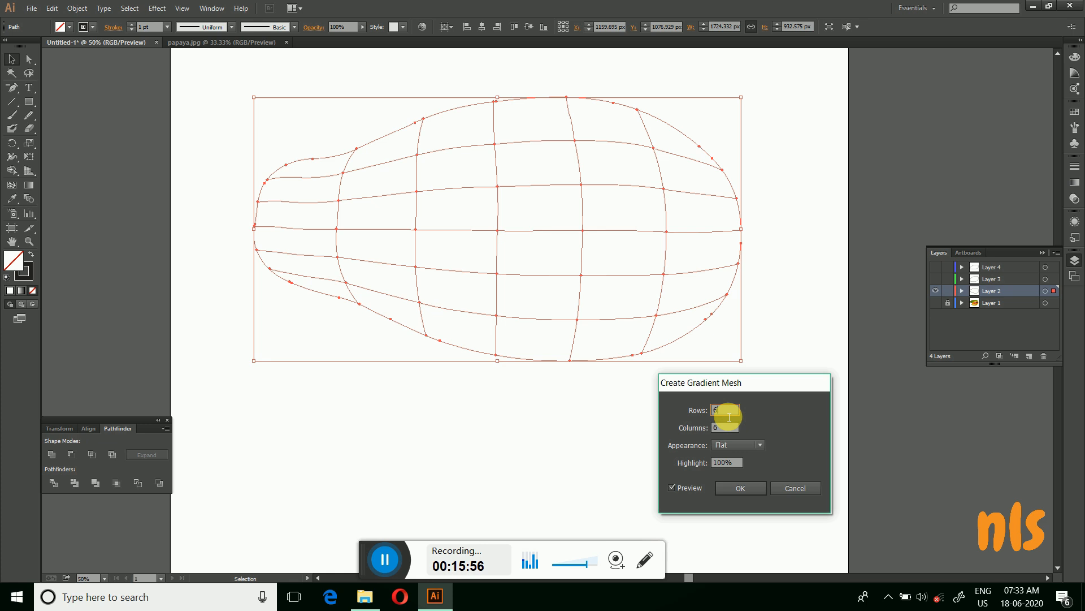
pyautogui.press('Up')
pyautogui.press('Up')
pyautogui.press('Up')
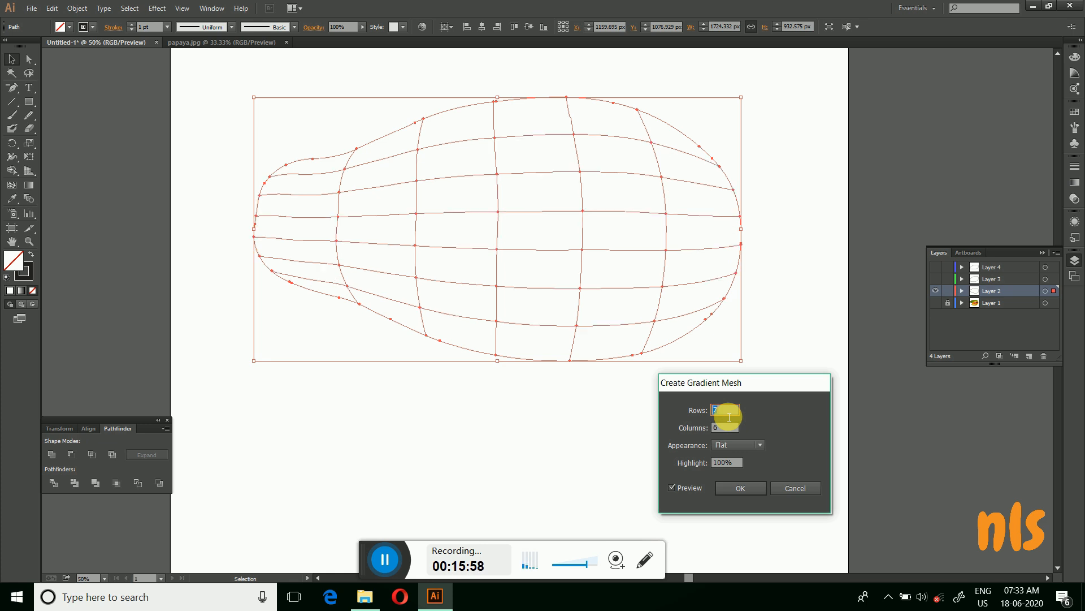
pyautogui.press('Down')
pyautogui.press('Down')
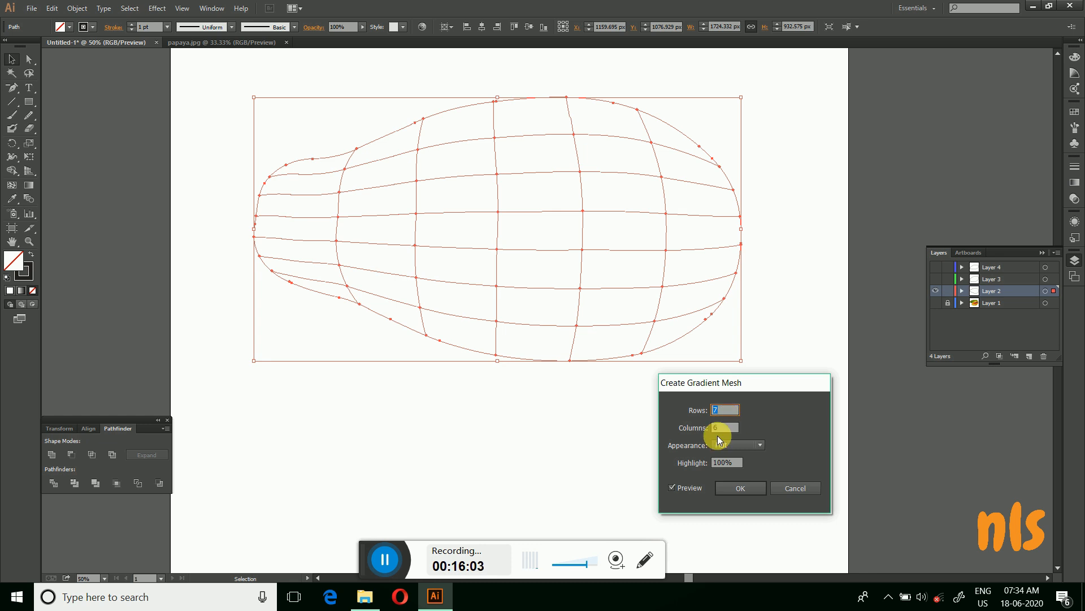
# Set the gradient mesh to 7 columns and create it with Flat appearance.
pyautogui.click(728, 432)
pyautogui.press('Down')
pyautogui.press('Up')
pyautogui.press('Up')
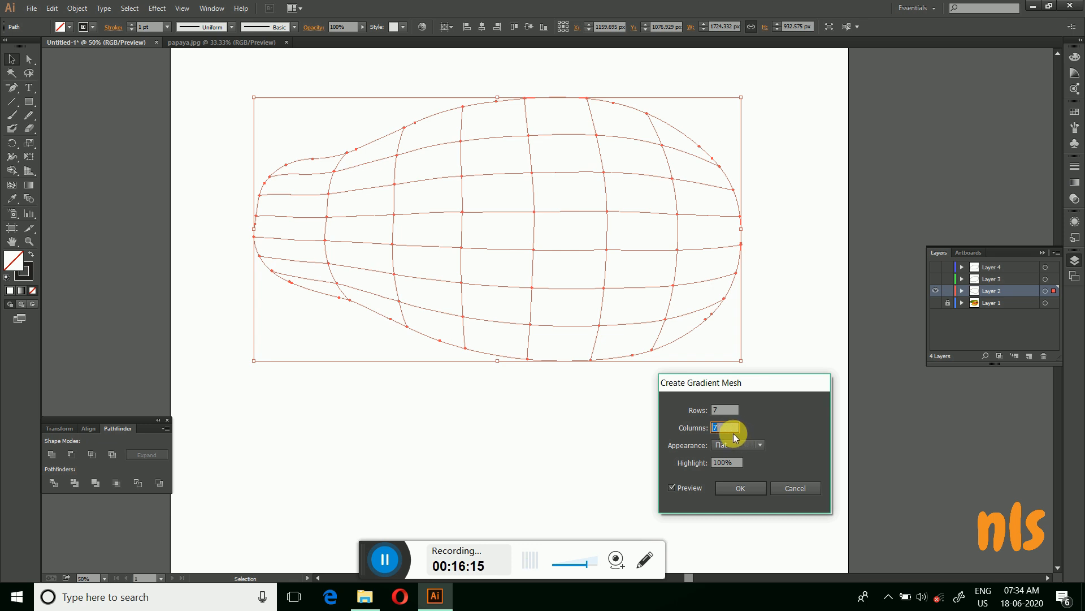
pyautogui.click(741, 488)
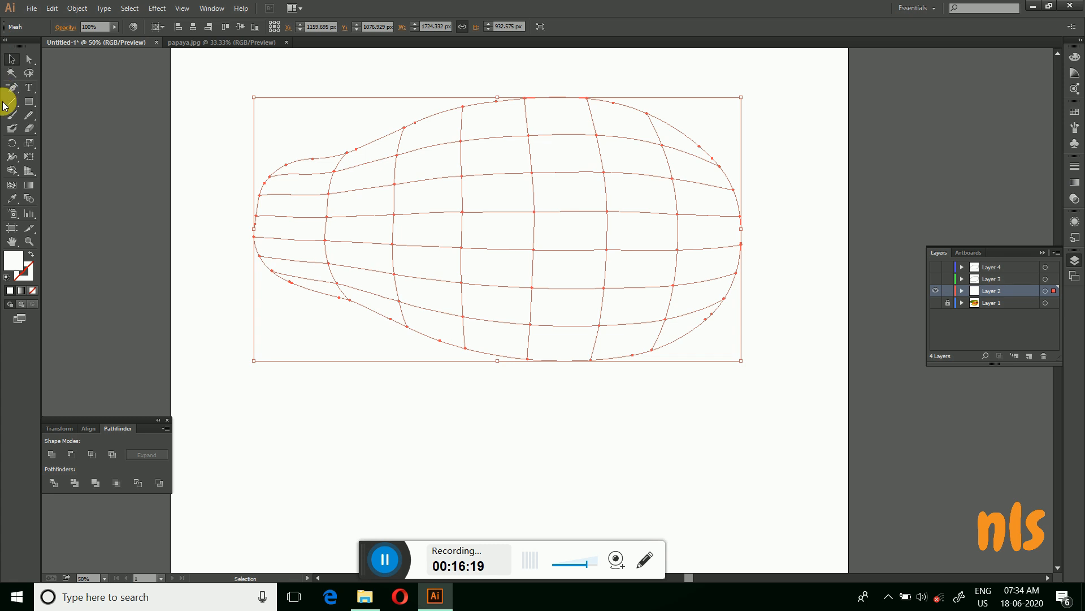
# Add one extra mesh line across the papaya near its narrow end and one near its wide end, and deselect.
pyautogui.click(12, 185)
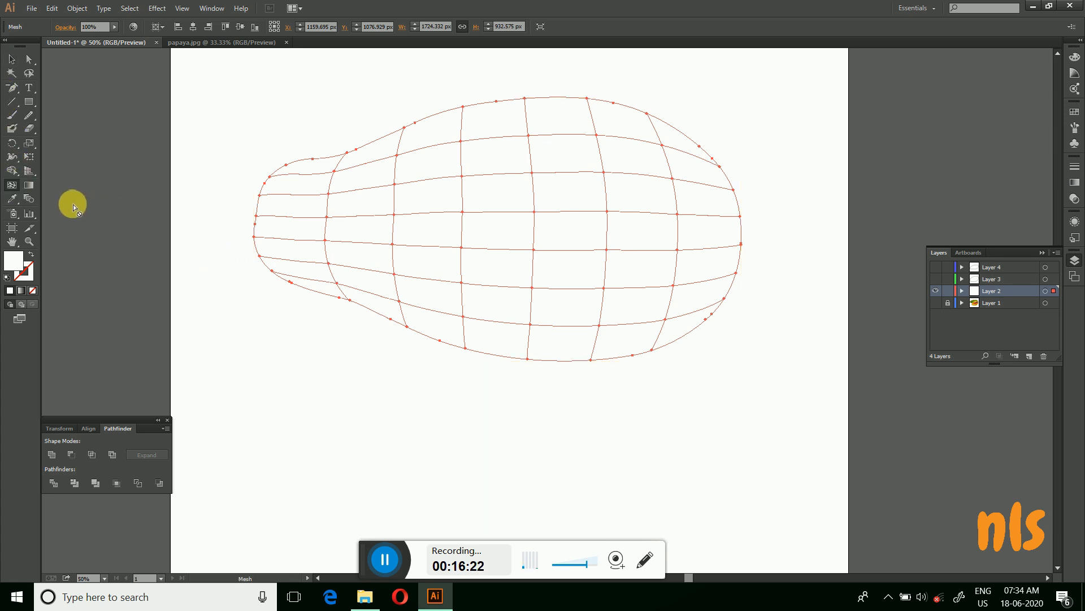
pyautogui.click(277, 217)
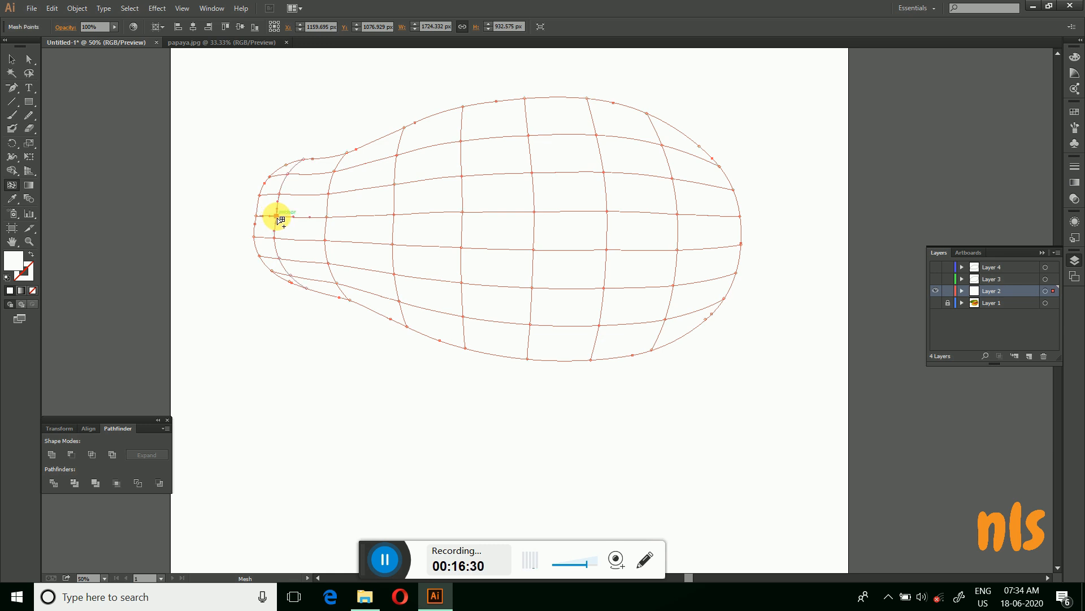
pyautogui.click(722, 216)
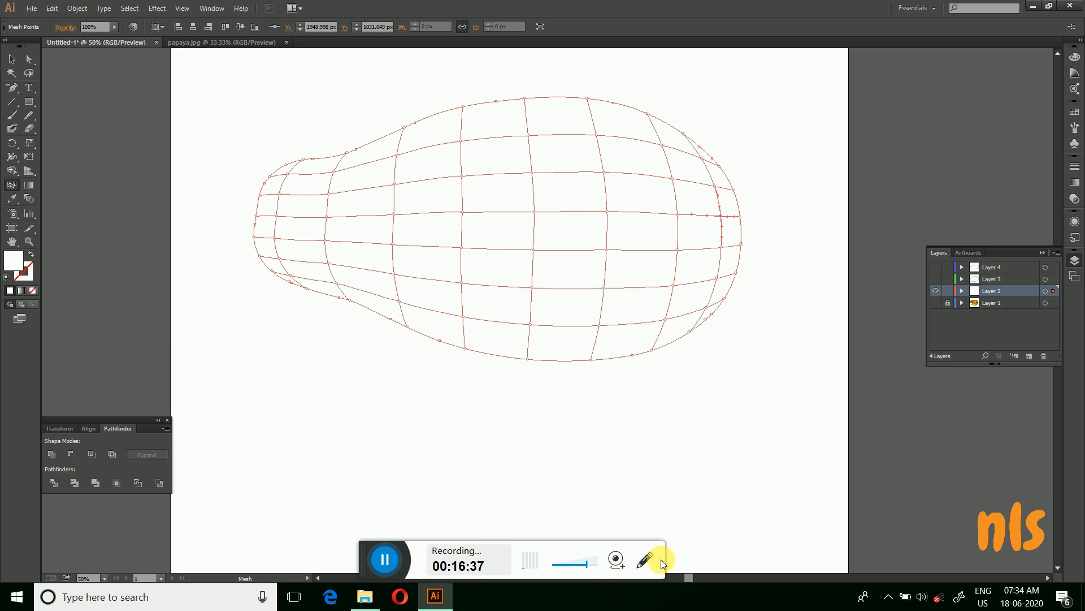
pyautogui.click(11, 59)
pyautogui.click(510, 264)
pyautogui.hotkey('ctrl', 'shift', 'a')
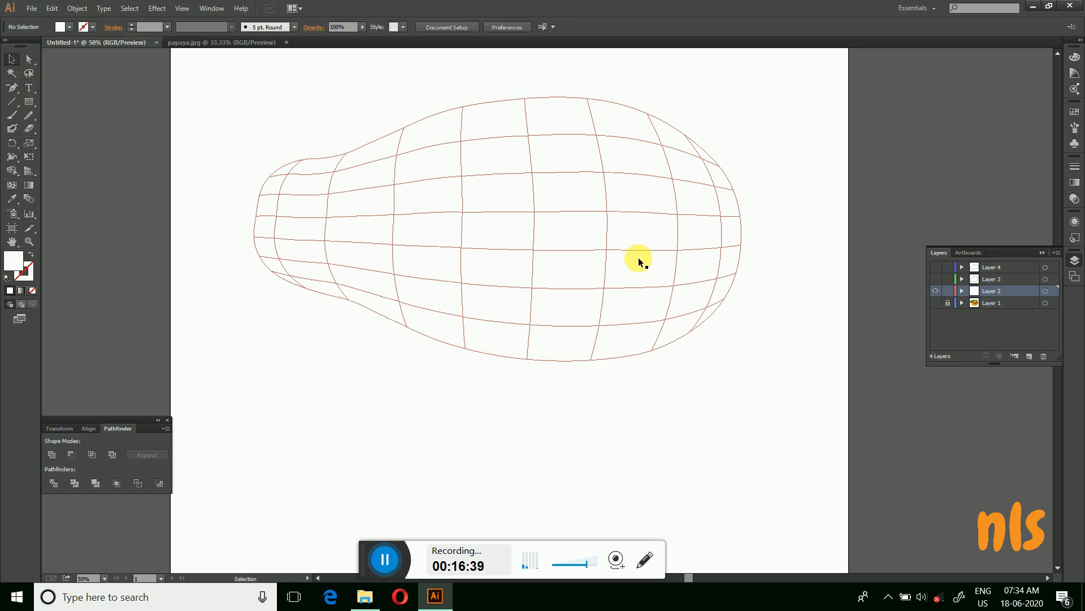
# Select the papaya mesh, display the Navigator, and show the reference photo on Layer 1 again.
pyautogui.click(572, 253)
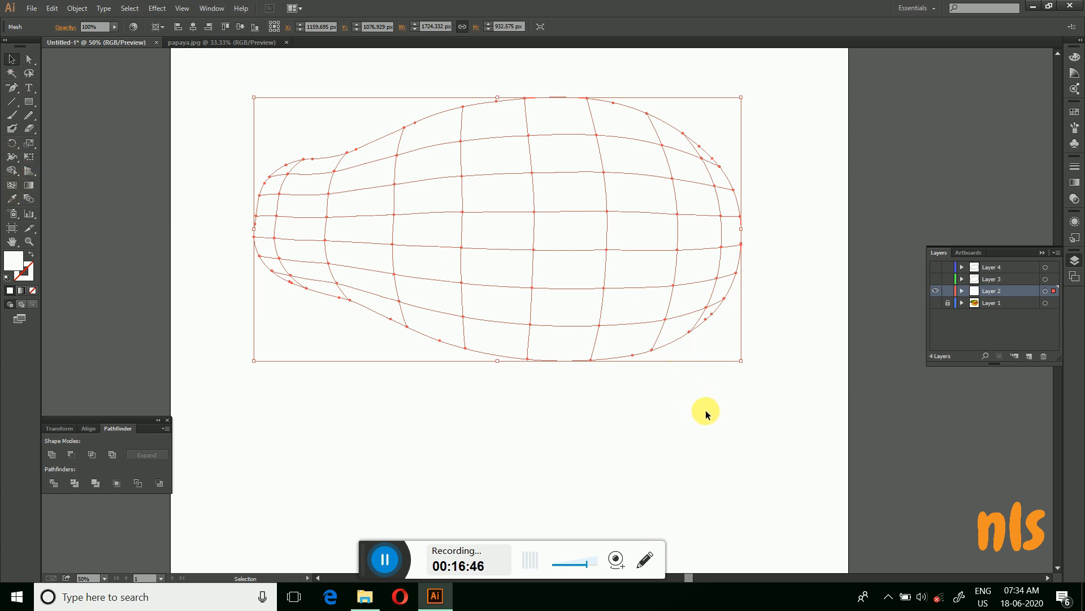
pyautogui.click(727, 433)
pyautogui.click(344, 195)
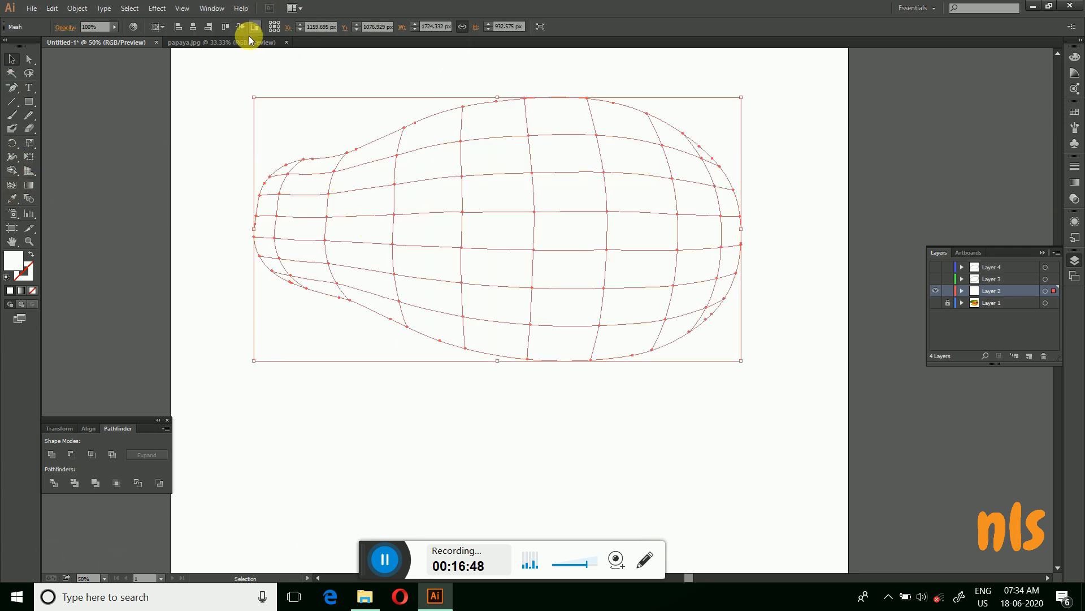
pyautogui.click(182, 10)
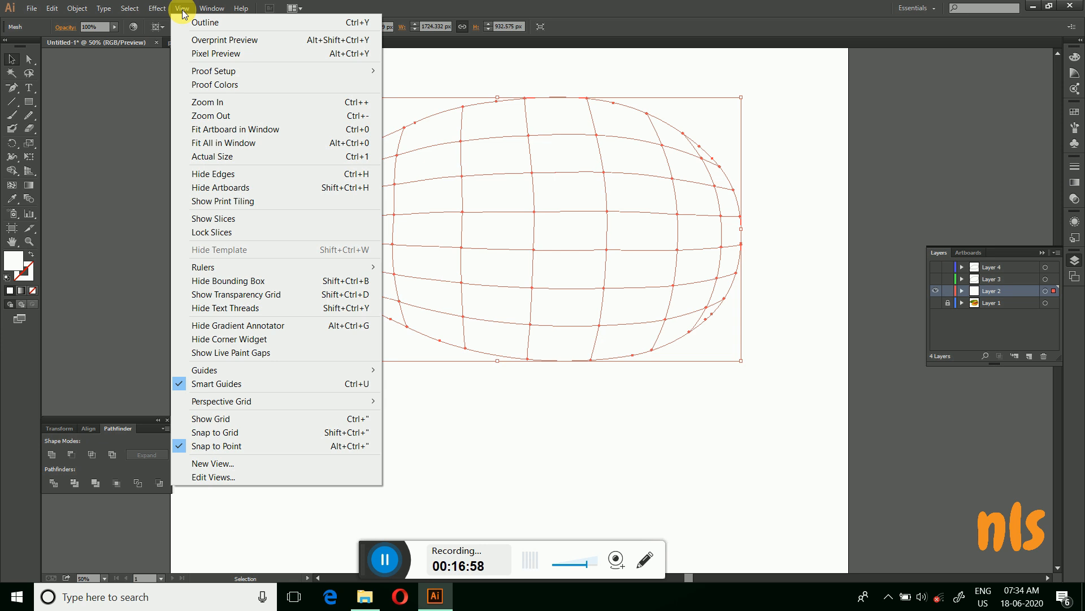
pyautogui.moveTo(206, 10)
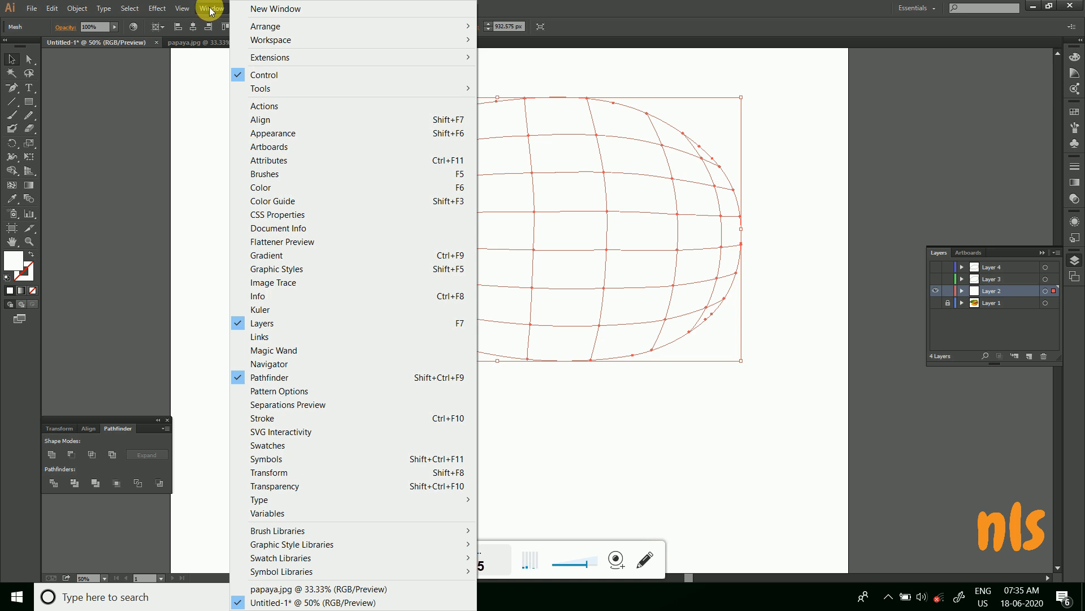
pyautogui.click(286, 369)
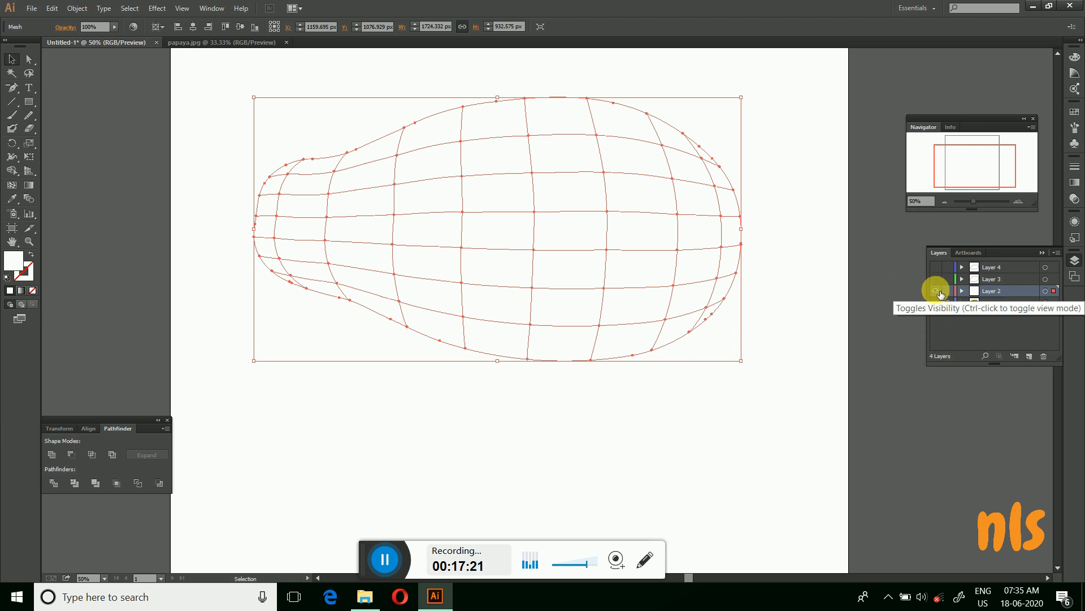
pyautogui.click(940, 305)
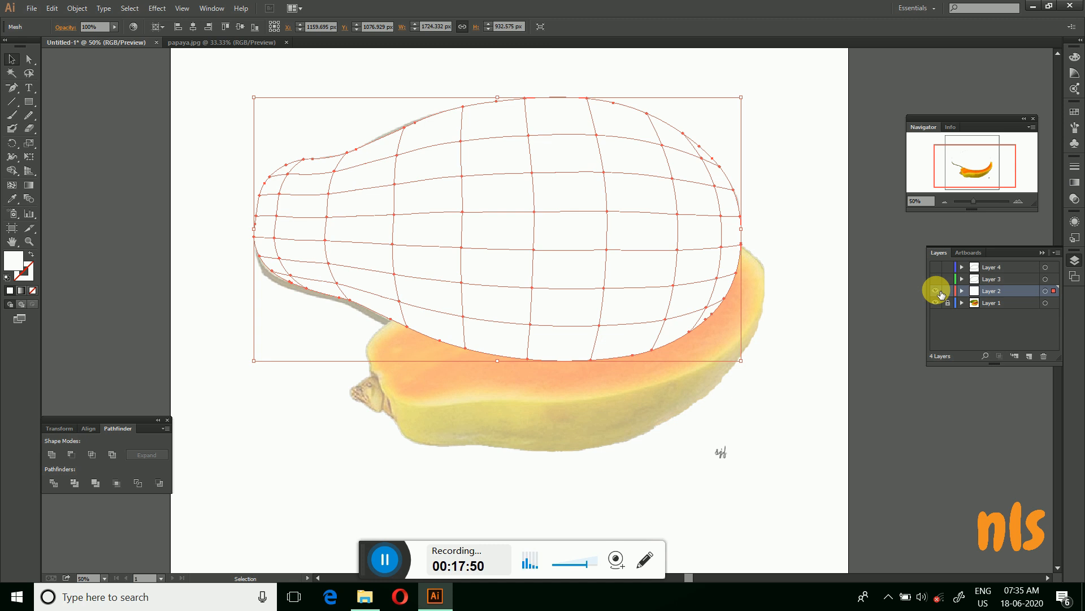
# Switch Layer 2 to outline view and color a central mesh point near the papaya's narrow end with green sampled from the photo.
pyautogui.keyDown('ctrl'); pyautogui.click(936, 292); pyautogui.keyUp('ctrl')
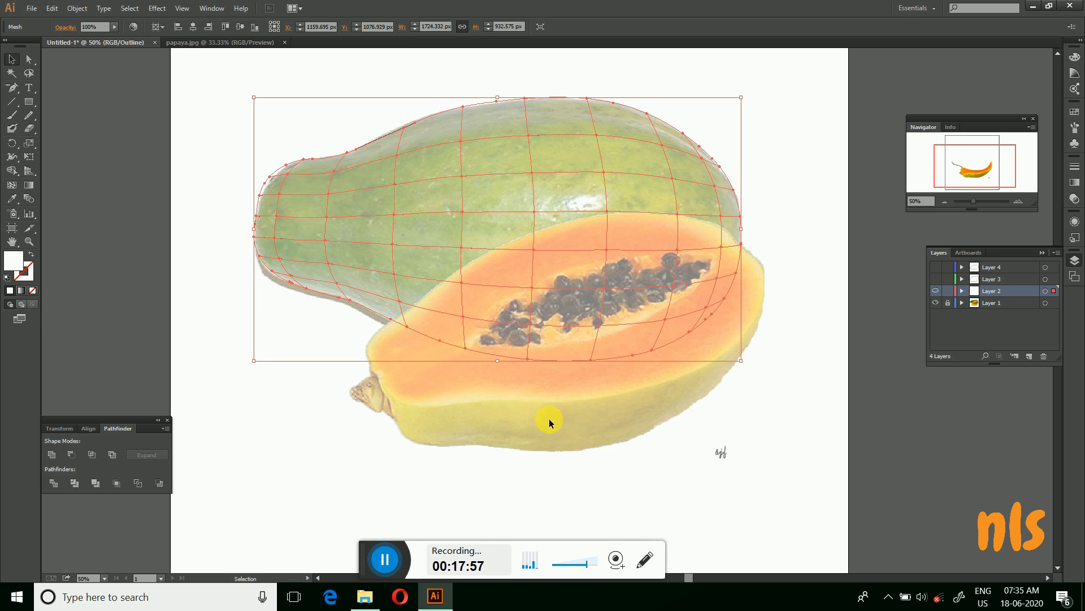
pyautogui.click(29, 60)
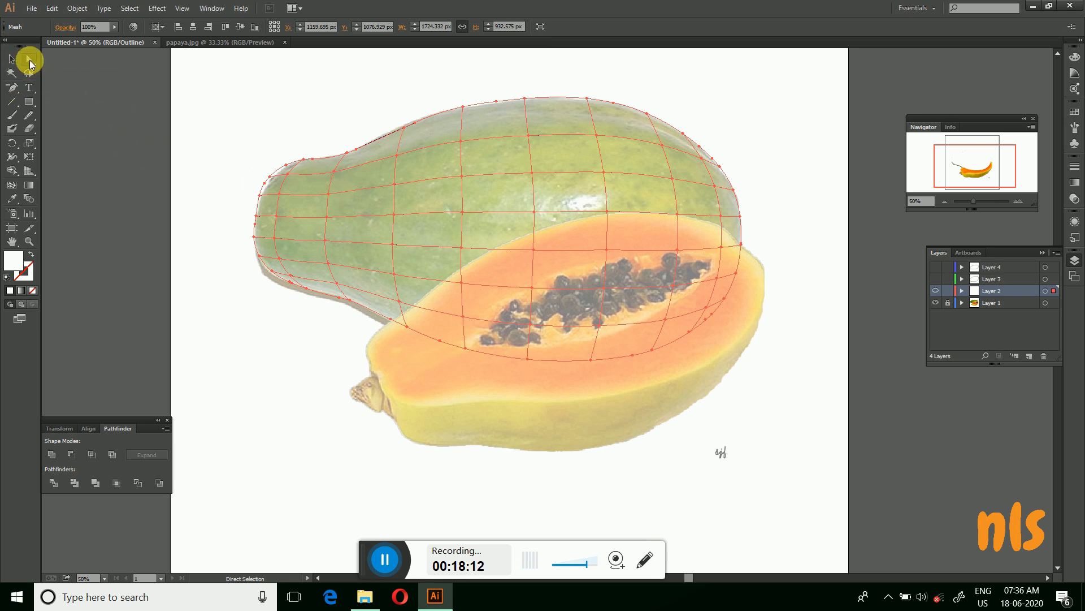
pyautogui.click(327, 218)
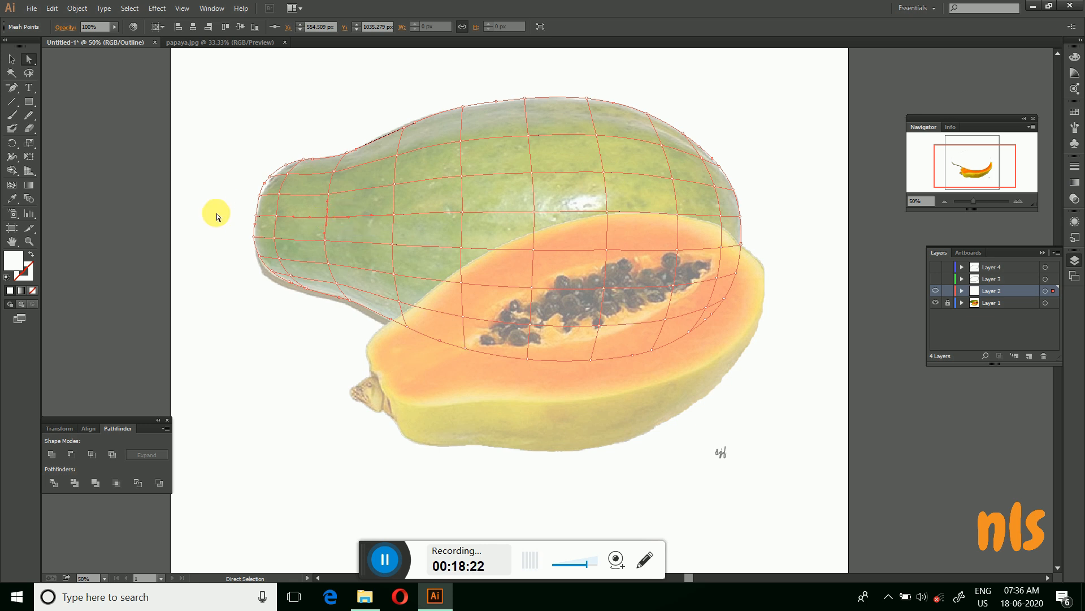
pyautogui.click(12, 198)
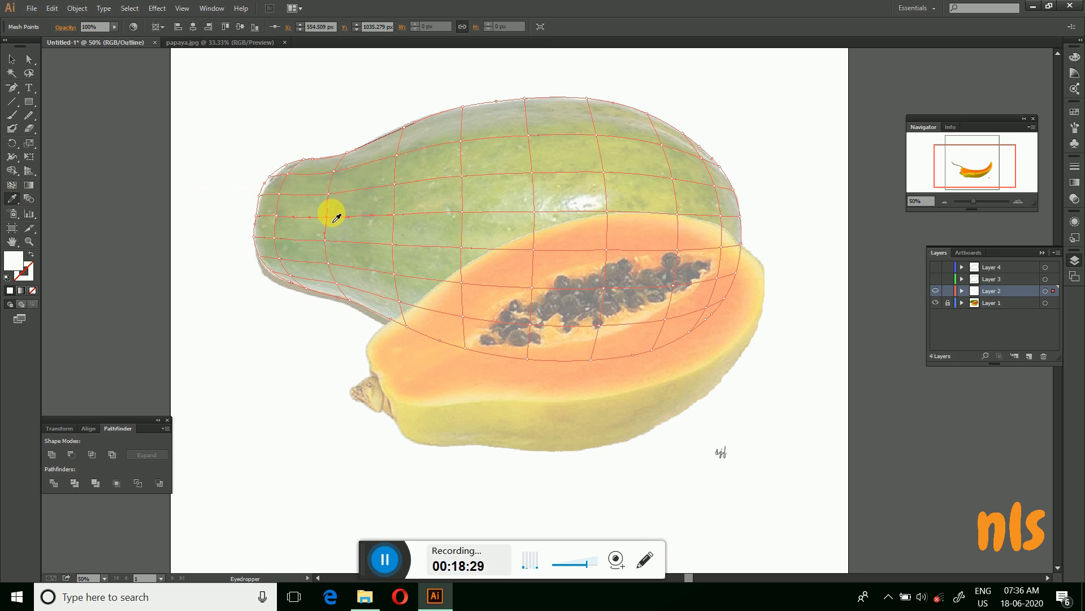
pyautogui.click(335, 217)
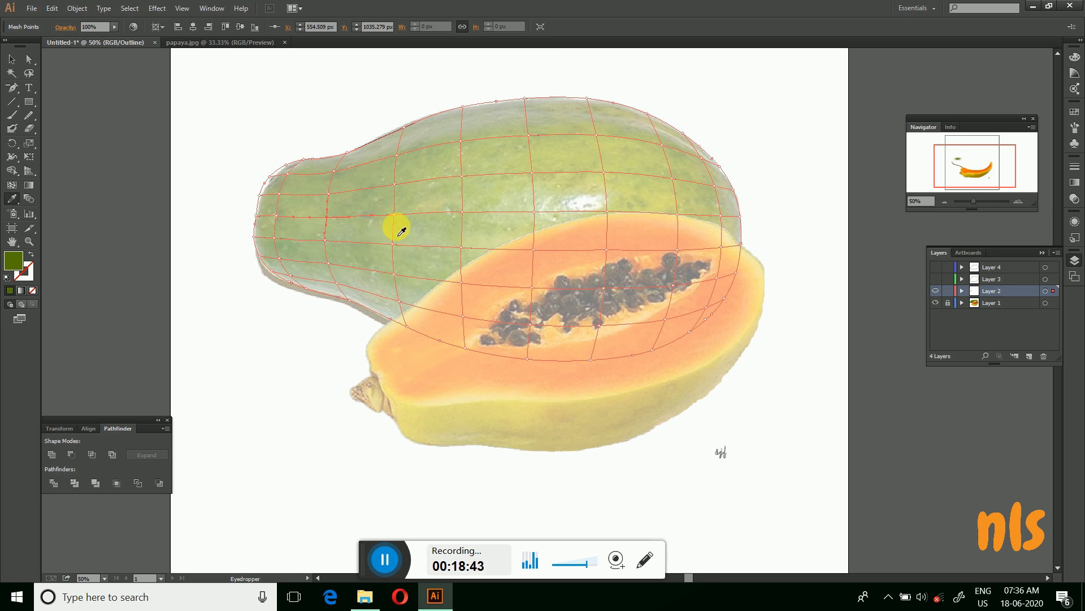
# Color the neighbouring mesh points along the papaya's neck with the green found beneath them in the photo.
pyautogui.press('a')
pyautogui.click(395, 216)
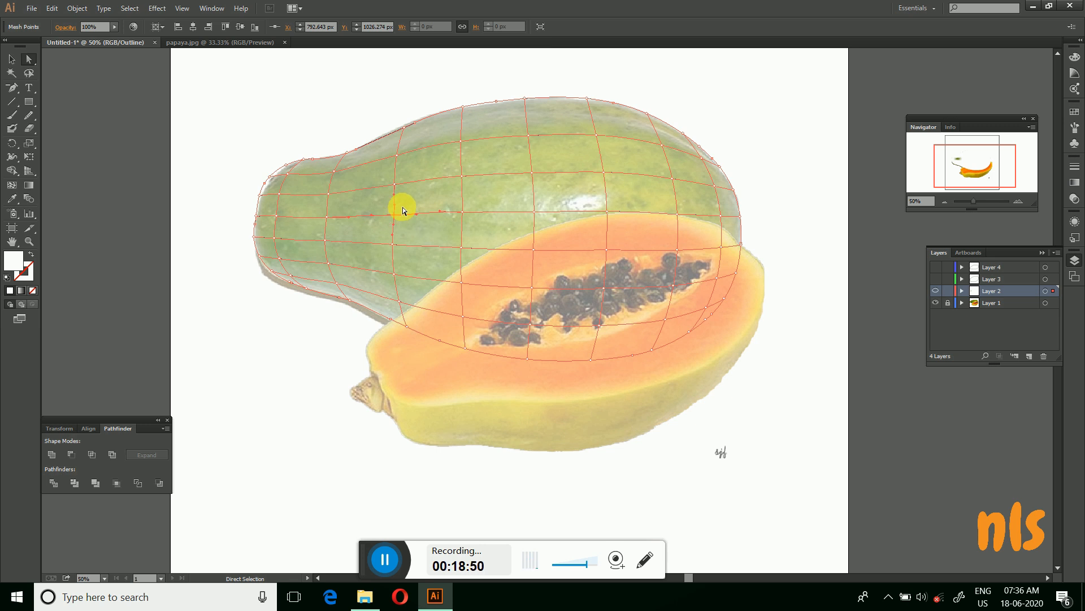
pyautogui.press('i')
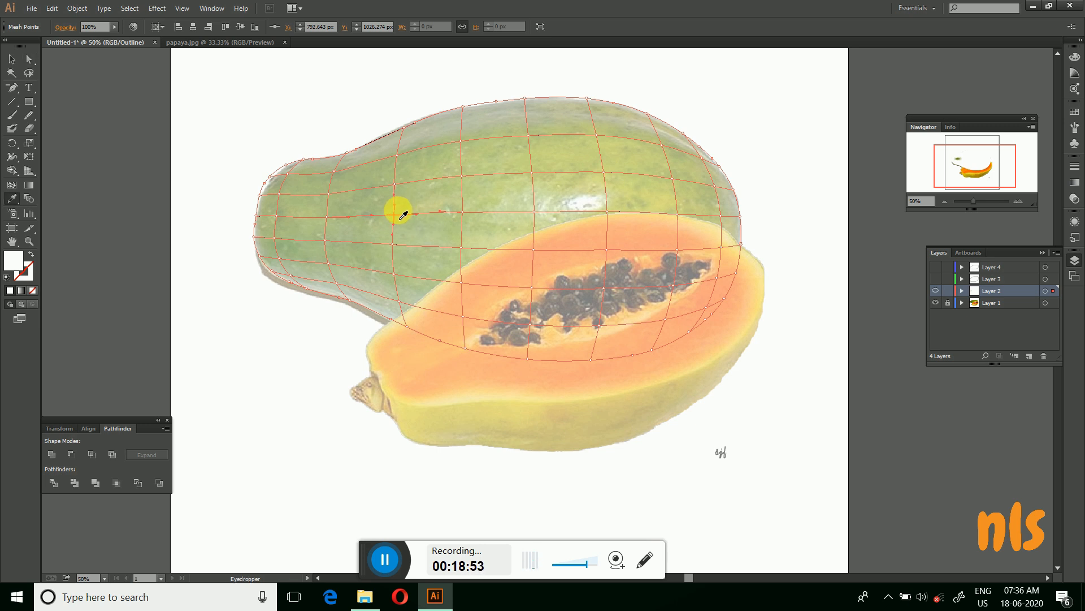
pyautogui.click(403, 216)
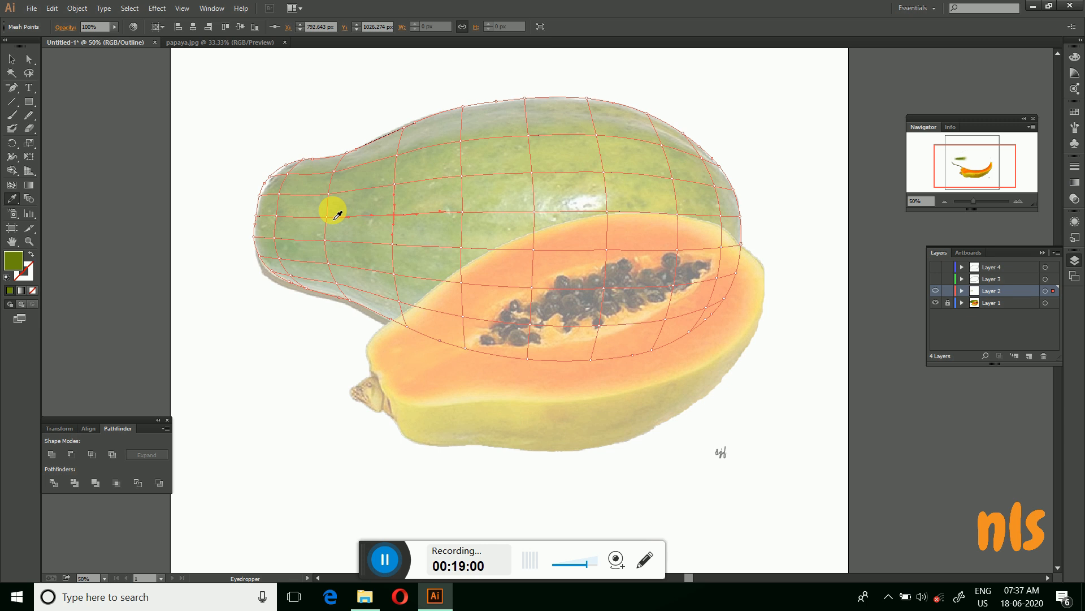
pyautogui.press('a')
pyautogui.click(330, 195)
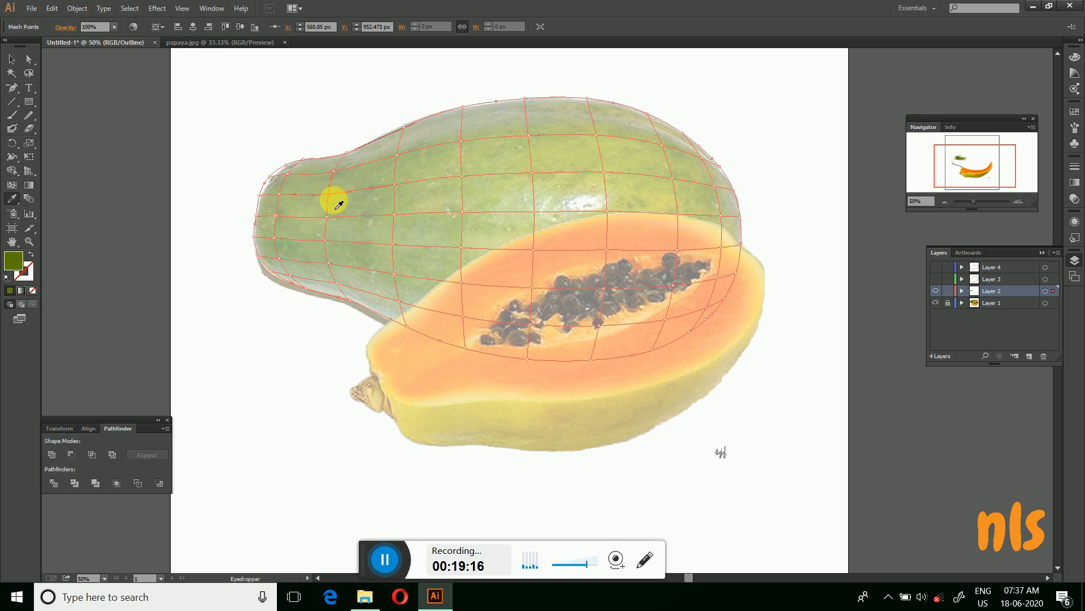
pyautogui.press('a')
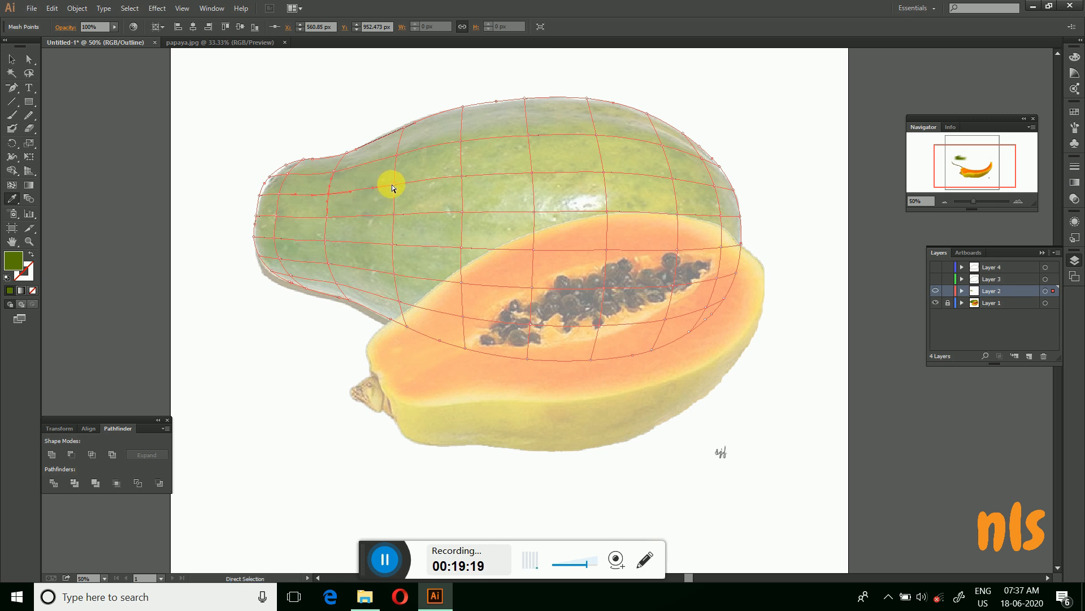
pyautogui.click(395, 187)
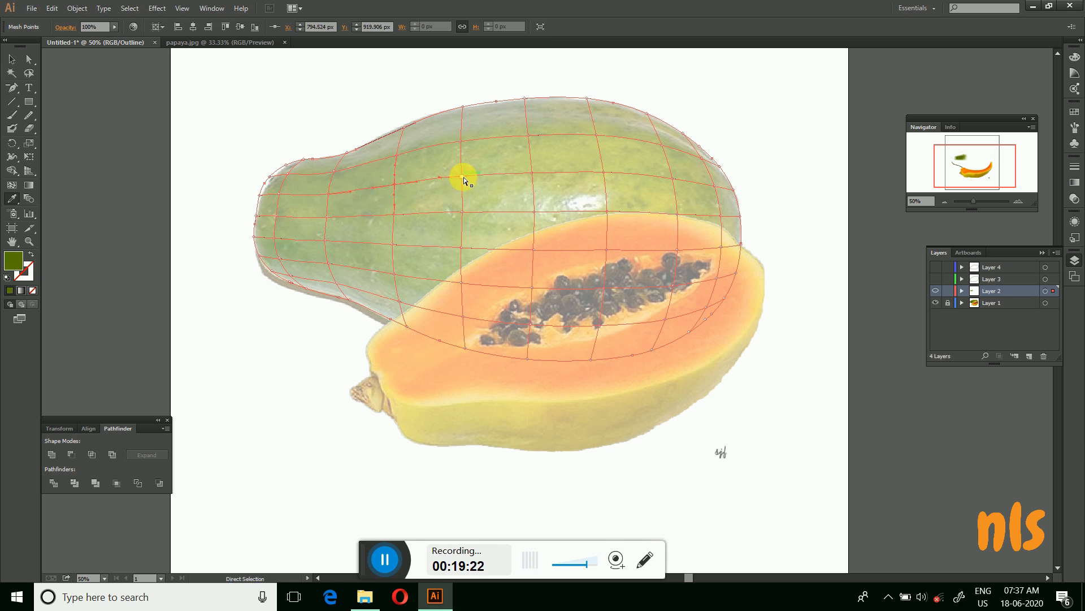
# Color the mesh points in the middle rows of the papaya's body with greens sampled from the photo.
pyautogui.click(532, 172)
pyautogui.click(531, 215)
pyautogui.click(522, 206)
pyautogui.press('ctrl')
pyautogui.click(446, 198)
pyautogui.keyDown('ctrl'); pyautogui.click(462, 247); pyautogui.keyUp('ctrl')
pyautogui.click(417, 246)
pyautogui.keyDown('ctrl'); pyautogui.click(534, 249); pyautogui.keyUp('ctrl')
pyautogui.click(520, 240)
# Color mesh points on the narrow tip and along the papaya's upper edge with dark greens sampled from the photo.
pyautogui.click(13, 59)
pyautogui.click(273, 200)
pyautogui.click(275, 196)
pyautogui.click(27, 56)
pyautogui.click(440, 112)
pyautogui.click(12, 199)
pyautogui.click(482, 110)
pyautogui.click(29, 59)
pyautogui.click(479, 103)
pyautogui.click(12, 59)
pyautogui.press('i')
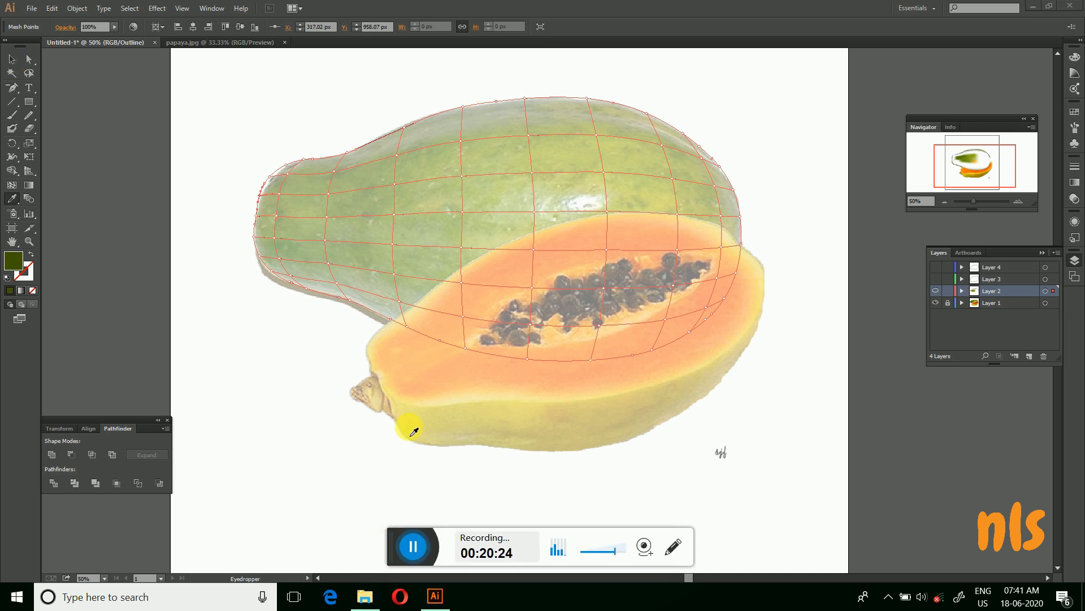
pyautogui.click(292, 181)
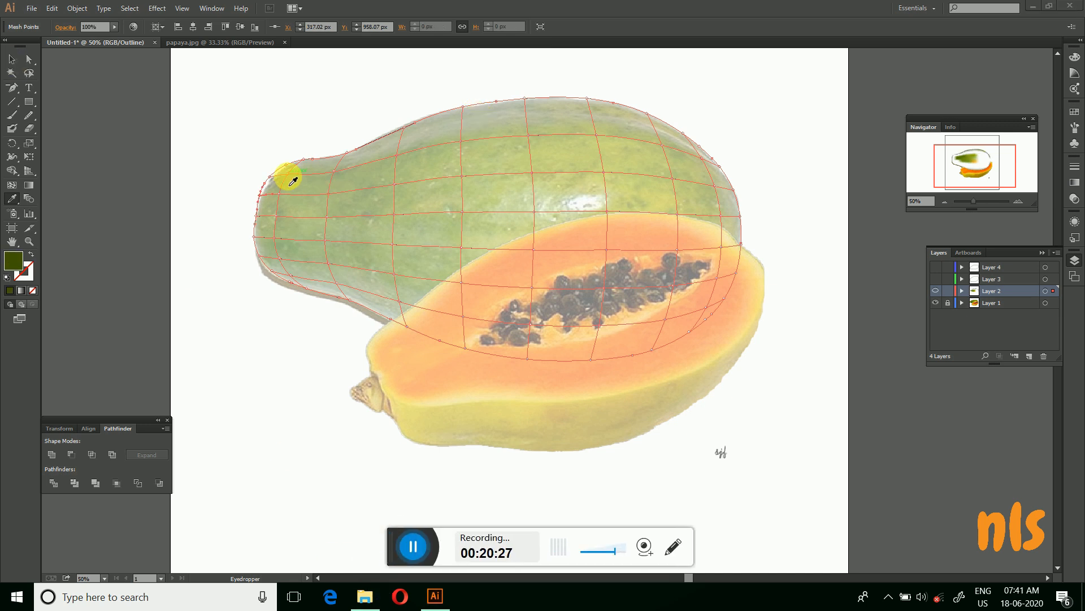
# Color the mesh points of the uppermost inner row over the neck with photo greens sampled beside them.
pyautogui.keyDown('ctrl'); pyautogui.click(287, 175); pyautogui.keyUp('ctrl')
pyautogui.click(288, 178)
pyautogui.keyDown('ctrl'); pyautogui.click(335, 171); pyautogui.keyUp('ctrl')
pyautogui.click(350, 180)
pyautogui.keyDown('ctrl'); pyautogui.click(397, 156); pyautogui.keyUp('ctrl')
pyautogui.click(406, 158)
# Continue coloring the uppermost inner row of mesh points from mid-body to the wide end with sampled photo colors.
pyautogui.keyDown('ctrl'); pyautogui.click(461, 141); pyautogui.keyUp('ctrl')
pyautogui.keyDown('ctrl'); pyautogui.click(529, 135); pyautogui.keyUp('ctrl')
pyautogui.keyDown('ctrl'); pyautogui.click(597, 135); pyautogui.keyUp('ctrl')
pyautogui.keyDown('ctrl'); pyautogui.click(662, 146); pyautogui.keyUp('ctrl')
pyautogui.keyDown('ctrl'); pyautogui.click(701, 158); pyautogui.keyUp('ctrl')
pyautogui.keyDown('ctrl'); pyautogui.click(715, 186); pyautogui.keyUp('ctrl')
# Color the second inner row of mesh points from the wide end back to the neck with sampled photo colors.
pyautogui.keyDown('ctrl'); pyautogui.click(672, 179); pyautogui.keyUp('ctrl')
pyautogui.keyDown('ctrl'); pyautogui.click(603, 172); pyautogui.keyUp('ctrl')
pyautogui.keyDown('ctrl'); pyautogui.click(532, 173); pyautogui.keyUp('ctrl')
pyautogui.keyDown('ctrl'); pyautogui.click(463, 177); pyautogui.keyUp('ctrl')
pyautogui.keyDown('ctrl'); pyautogui.click(395, 214); pyautogui.keyUp('ctrl')
# Color the row of mesh points through the photo's highlight, from mid-body to the wide end, with sampled greens and yellows.
pyautogui.keyDown('ctrl'); pyautogui.click(462, 212); pyautogui.keyUp('ctrl')
pyautogui.keyDown('ctrl'); pyautogui.click(534, 212); pyautogui.keyUp('ctrl')
pyautogui.keyDown('ctrl'); pyautogui.click(607, 212); pyautogui.keyUp('ctrl')
pyautogui.keyDown('ctrl'); pyautogui.click(677, 214); pyautogui.keyUp('ctrl')
pyautogui.click(675, 200)
pyautogui.keyDown('ctrl'); pyautogui.click(721, 215); pyautogui.keyUp('ctrl')
pyautogui.click(709, 205)
# Color the mesh points at the wide tip and the adjoining row below the highlight with yellow-green sampled from the whole papaya.
pyautogui.keyDown('ctrl'); pyautogui.click(740, 216); pyautogui.keyUp('ctrl')
pyautogui.keyDown('ctrl'); pyautogui.click(741, 244); pyautogui.keyUp('ctrl')
pyautogui.click(722, 210)
pyautogui.keyDown('ctrl'); pyautogui.click(721, 247); pyautogui.keyUp('ctrl')
pyautogui.keyDown('ctrl'); pyautogui.click(677, 250); pyautogui.keyUp('ctrl')
pyautogui.keyDown('ctrl'); pyautogui.click(607, 250); pyautogui.keyUp('ctrl')
pyautogui.click(620, 201)
pyautogui.keyDown('ctrl'); pyautogui.click(534, 249); pyautogui.keyUp('ctrl')
# Color the lower mesh points along the neck and underside of the narrow half with sampled shaded greens.
pyautogui.keyDown('ctrl'); pyautogui.click(461, 282); pyautogui.keyUp('ctrl')
pyautogui.keyDown('ctrl'); pyautogui.click(394, 274); pyautogui.keyUp('ctrl')
pyautogui.click(403, 264)
pyautogui.keyDown('ctrl'); pyautogui.click(328, 263); pyautogui.keyUp('ctrl')
pyautogui.keyDown('ctrl'); pyautogui.click(280, 258); pyautogui.keyUp('ctrl')
pyautogui.keyDown('ctrl'); pyautogui.click(291, 276); pyautogui.keyUp('ctrl')
pyautogui.keyDown('ctrl'); pyautogui.click(337, 283); pyautogui.keyUp('ctrl')
pyautogui.click(341, 282)
pyautogui.keyDown('ctrl'); pyautogui.click(399, 302); pyautogui.keyUp('ctrl')
pyautogui.click(408, 302)
# Color the lower mesh points overlapping the cut papaya with grayish green sampled from the whole papaya's visible underside.
pyautogui.keyDown('ctrl'); pyautogui.click(530, 324); pyautogui.keyUp('ctrl')
pyautogui.click(411, 296)
pyautogui.keyDown('ctrl'); pyautogui.click(599, 325); pyautogui.keyUp('ctrl')
pyautogui.keyDown('ctrl'); pyautogui.click(665, 319); pyautogui.keyUp('ctrl')
pyautogui.click(375, 290)
pyautogui.keyDown('ctrl'); pyautogui.click(706, 308); pyautogui.keyUp('ctrl')
pyautogui.click(399, 308)
pyautogui.keyDown('ctrl'); pyautogui.click(724, 298); pyautogui.keyUp('ctrl')
pyautogui.click(390, 309)
pyautogui.click(741, 246)
# Color the mesh row crossing the papaya seeds toward the wide end with green sampled from the whole papaya's visible skin.
pyautogui.keyDown('ctrl'); pyautogui.click(604, 288); pyautogui.keyUp('ctrl')
pyautogui.click(433, 274)
pyautogui.keyDown('ctrl'); pyautogui.click(672, 286); pyautogui.keyUp('ctrl')
pyautogui.click(441, 271)
pyautogui.keyDown('ctrl'); pyautogui.click(716, 278); pyautogui.keyUp('ctrl')
pyautogui.click(442, 271)
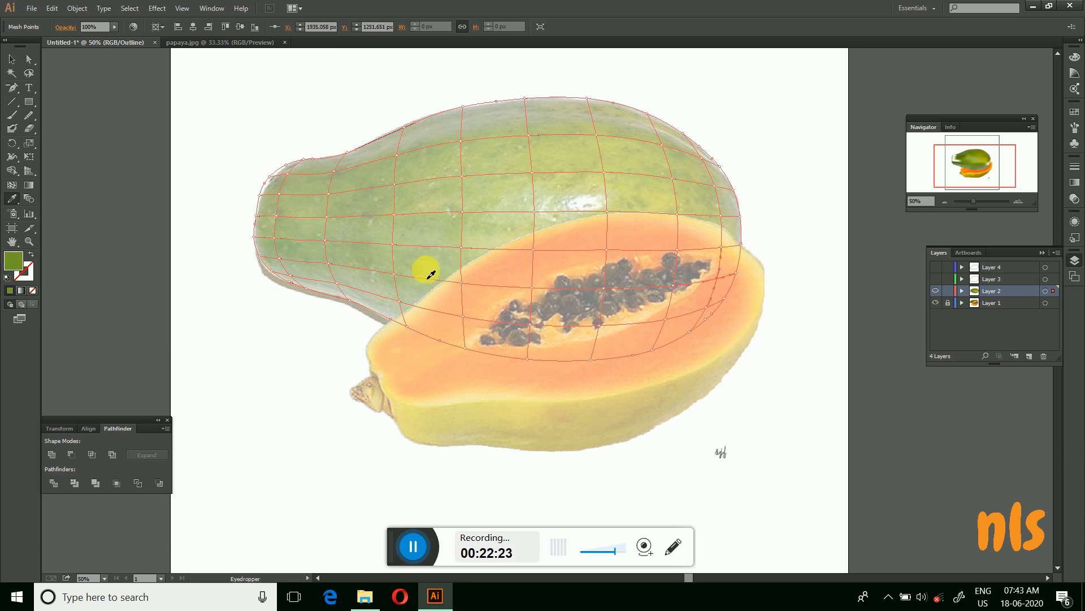
pyautogui.keyDown('ctrl'); pyautogui.click(462, 247); pyautogui.keyUp('ctrl')
# Color the remaining mesh points at the papaya's narrow end with dark greens sampled beside them.
pyautogui.keyDown('ctrl'); pyautogui.click(326, 240); pyautogui.keyUp('ctrl')
pyautogui.click(341, 254)
pyautogui.keyDown('ctrl'); pyautogui.click(274, 237); pyautogui.keyUp('ctrl')
pyautogui.click(291, 229)
pyautogui.keyDown('ctrl'); pyautogui.click(276, 216); pyautogui.keyUp('ctrl')
pyautogui.click(276, 207)
pyautogui.keyDown('ctrl'); pyautogui.click(279, 194); pyautogui.keyUp('ctrl')
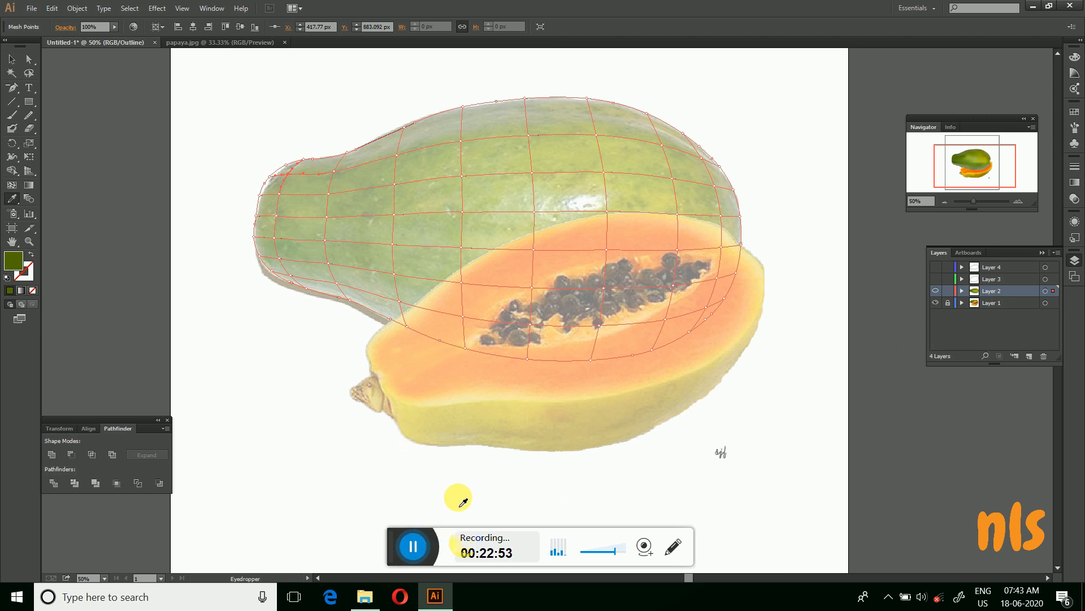
# Return Layer 2 to preview view and deselect the papaya mesh.
pyautogui.click(11, 58)
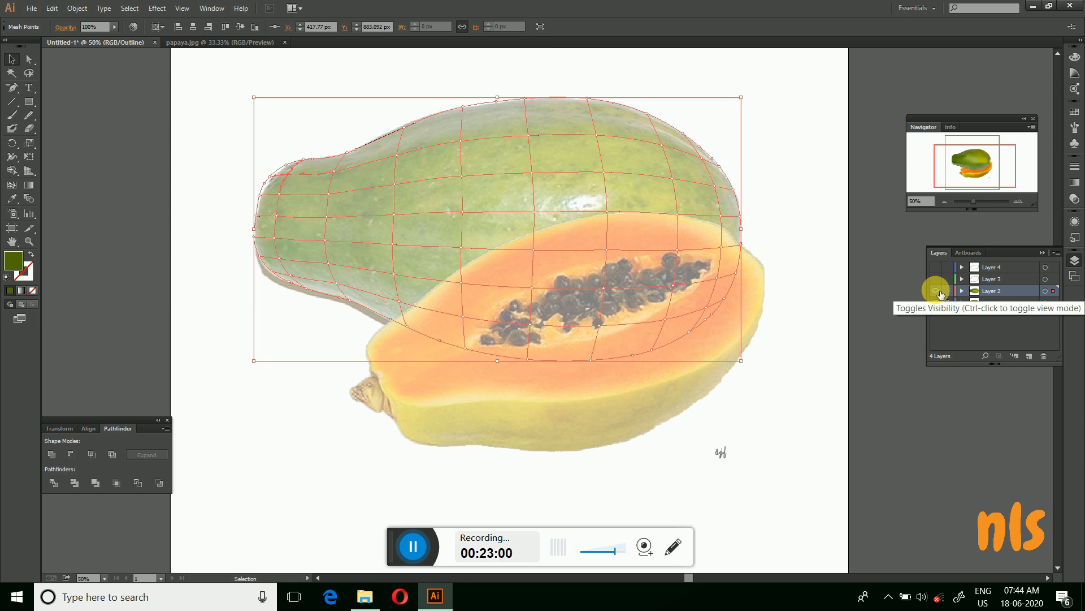
pyautogui.keyDown('ctrl'); pyautogui.click(937, 291); pyautogui.keyUp('ctrl')
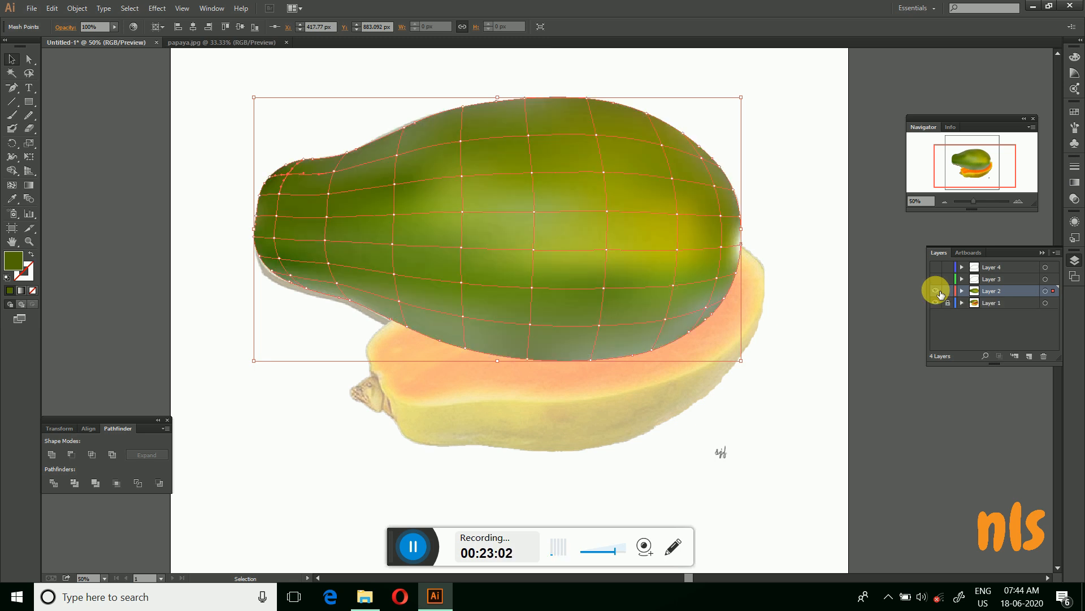
pyautogui.click(806, 132)
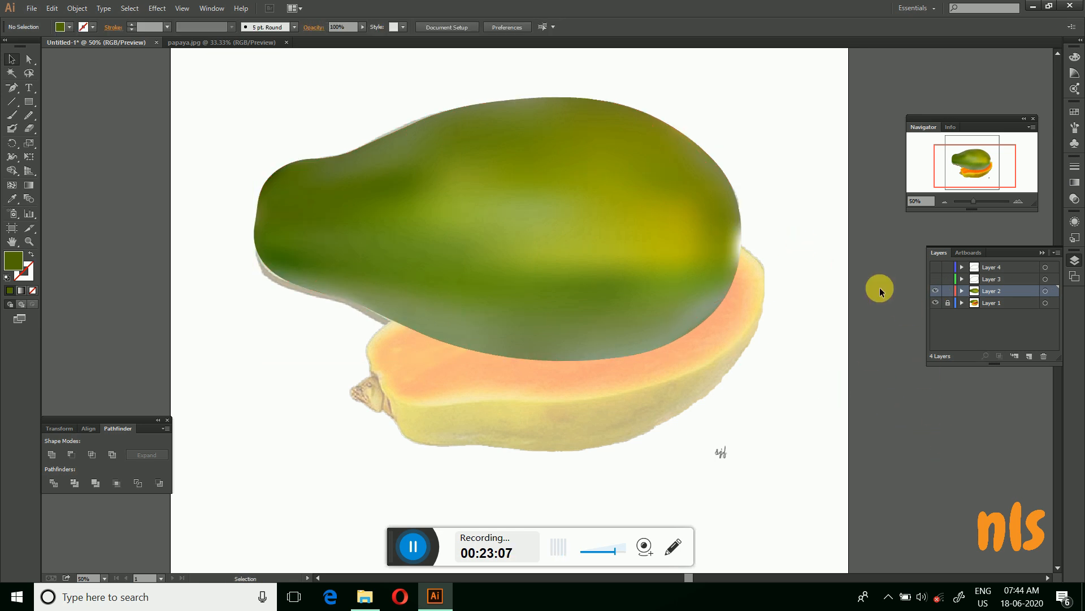
# Recolor two dark mesh points on the papaya's upper neck with lighter green sampled from the mesh, and deselect.
pyautogui.click(603, 218)
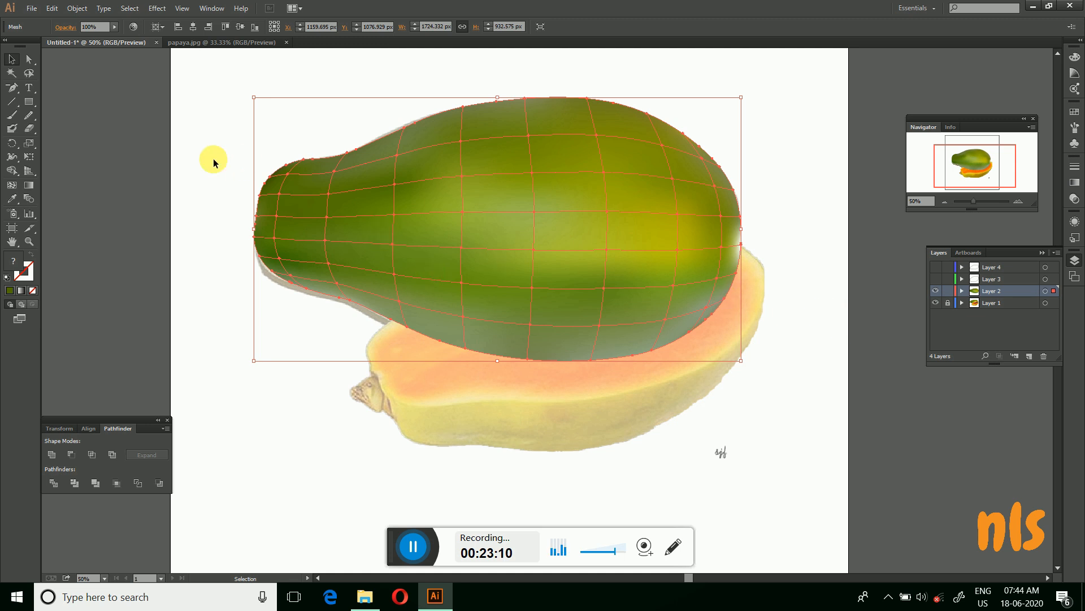
pyautogui.click(28, 59)
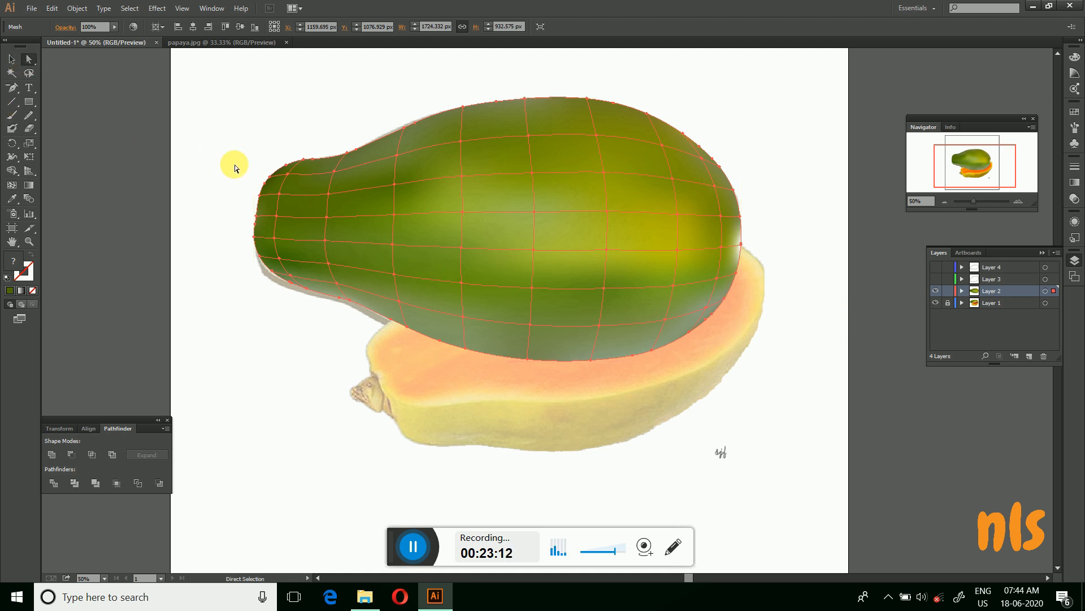
pyautogui.click(328, 193)
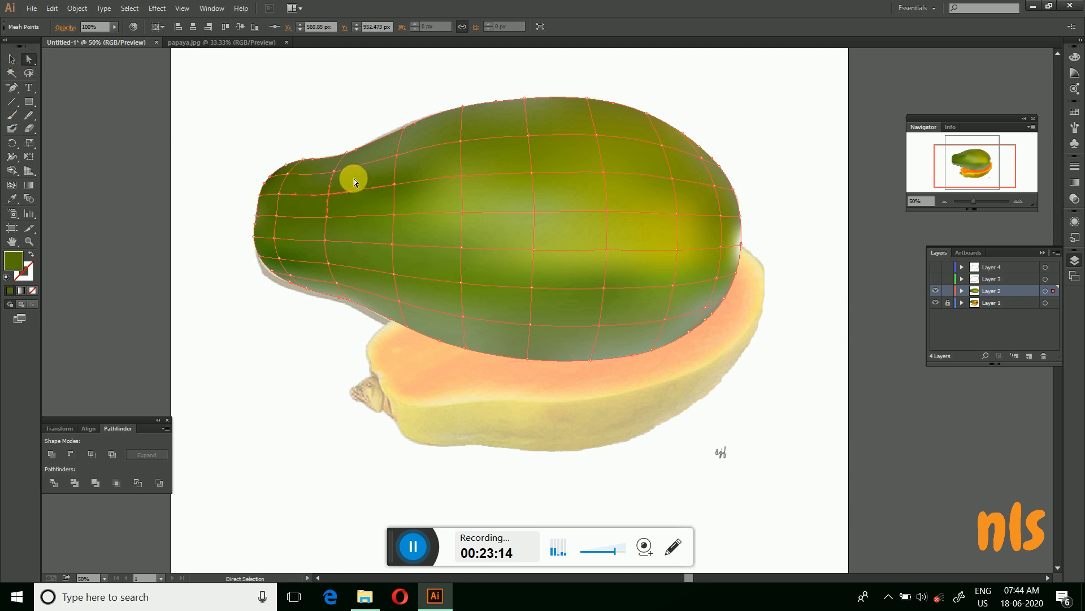
pyautogui.press('i')
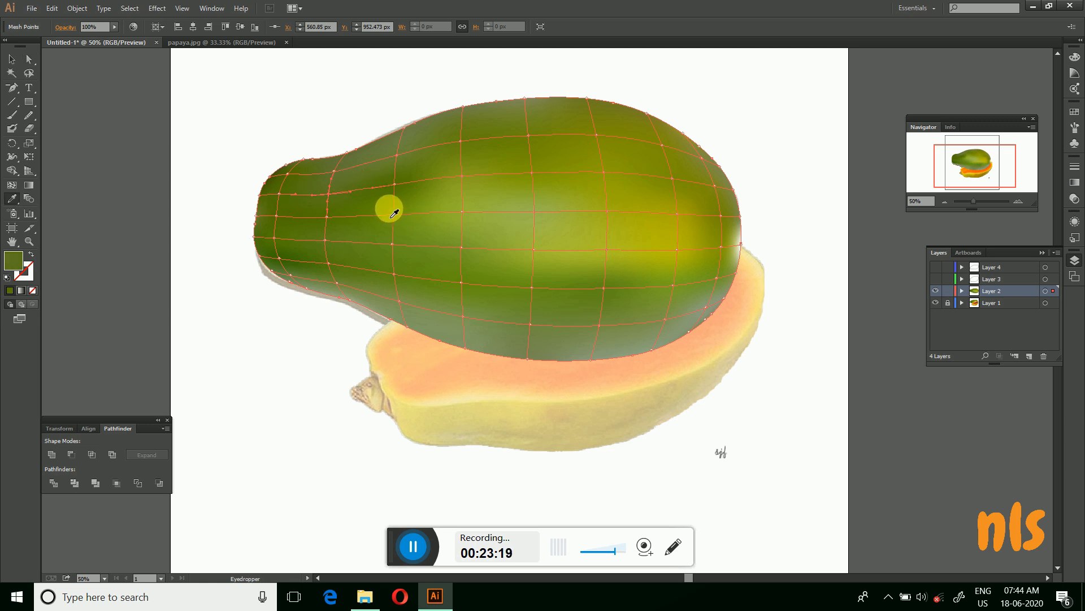
pyautogui.press('a')
pyautogui.press('i')
pyautogui.click(405, 203)
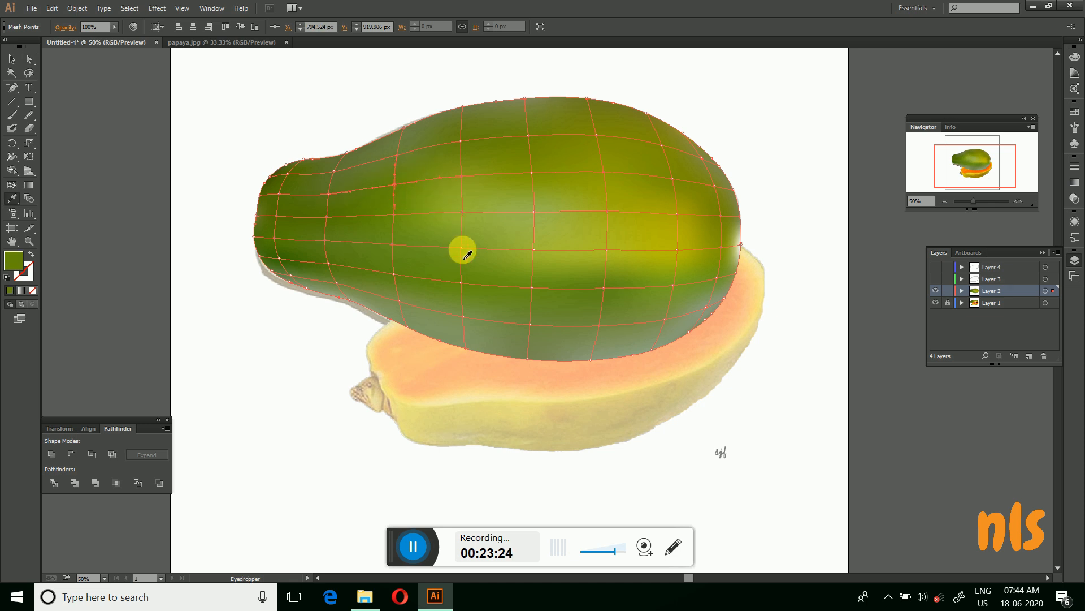
pyautogui.click(12, 60)
pyautogui.click(181, 416)
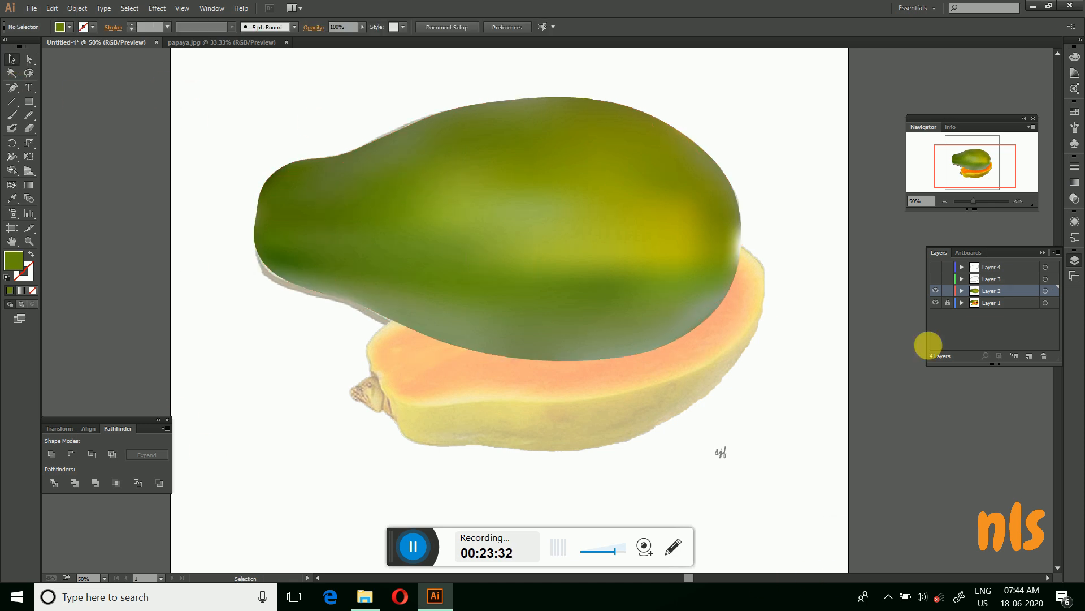
# Hide the reference photo on Layer 1 and try to recolor the white mesh point at the wide tip with nearby green.
pyautogui.click(935, 303)
pyautogui.click(29, 59)
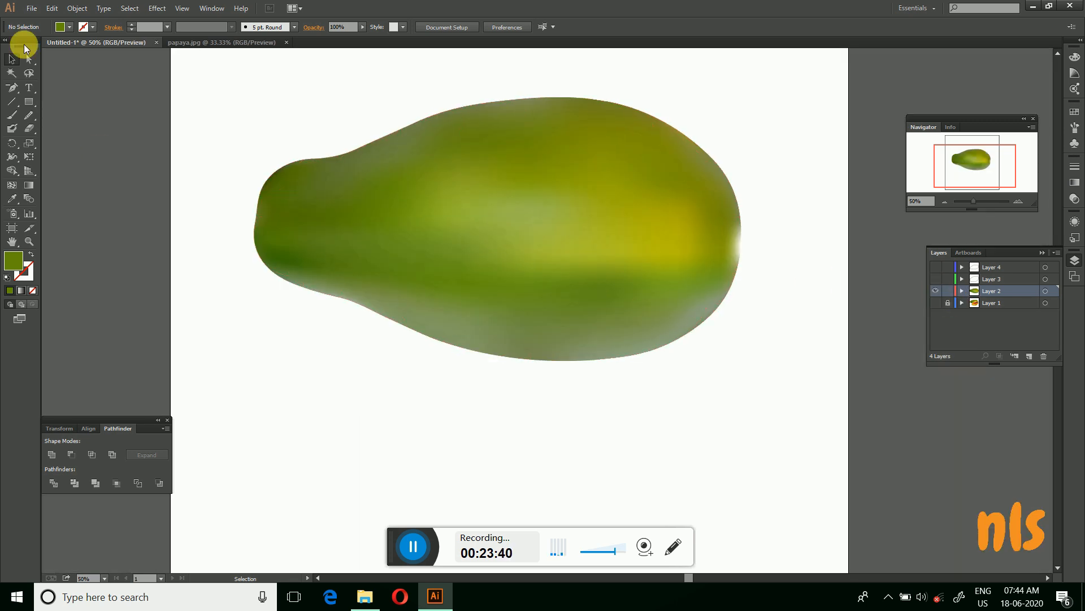
pyautogui.click(742, 246)
pyautogui.press('i')
pyautogui.click(728, 229)
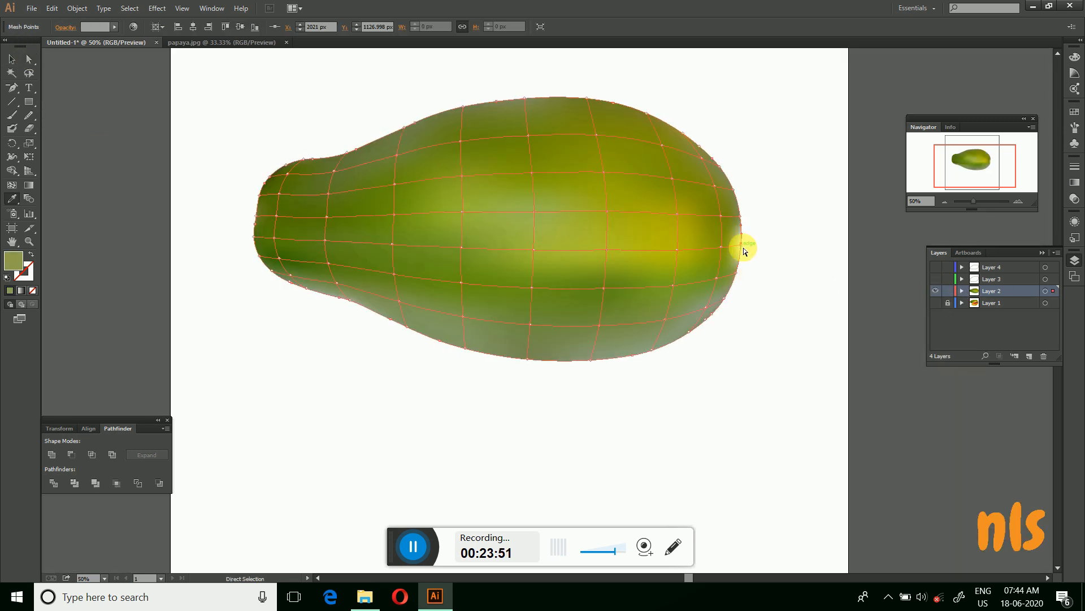
# Replace the white spot at the papaya's wide tip with olive green sampled from the adjacent mesh, and deselect.
pyautogui.scroll(4, 744, 251)
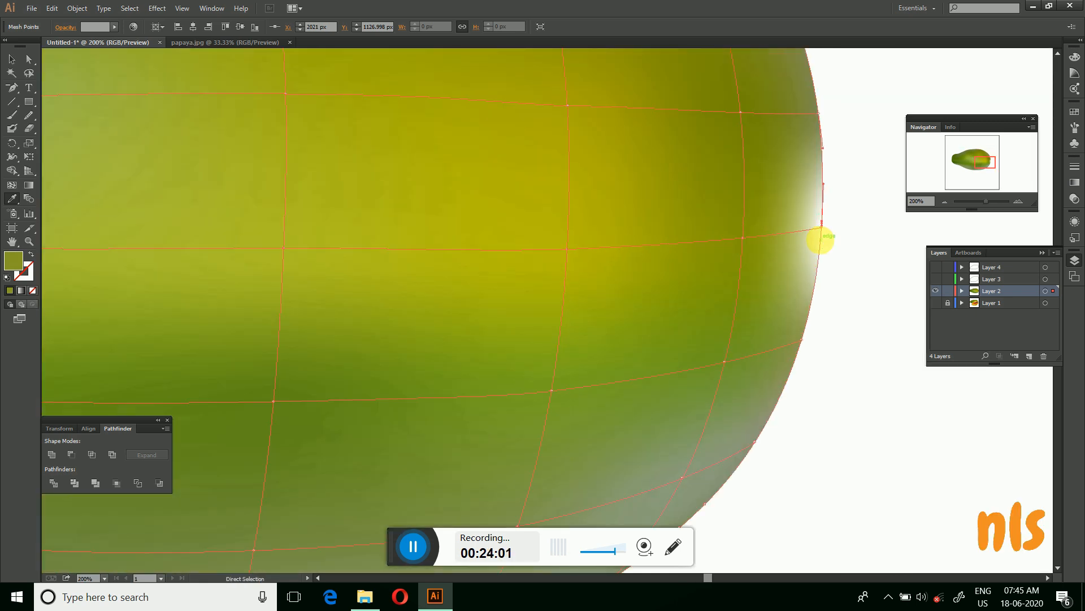
pyautogui.scroll(2, 821, 239)
pyautogui.click(32, 59)
pyautogui.click(823, 217)
pyautogui.press('i')
pyautogui.click(742, 194)
pyautogui.scroll(-1, 715, 230)
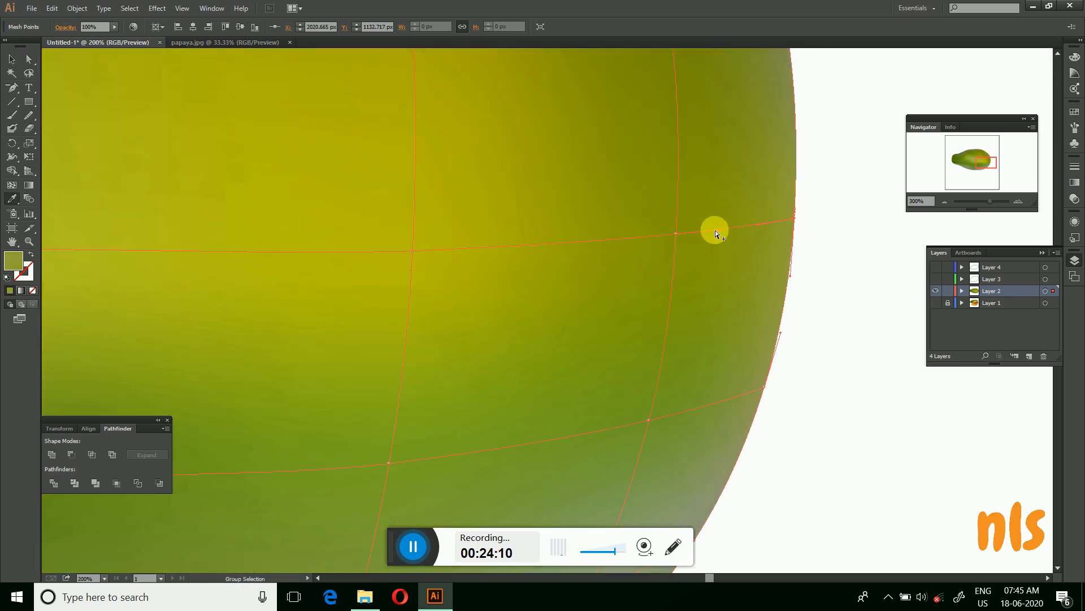
pyautogui.scroll(-4, 714, 229)
pyautogui.press('v')
pyautogui.click(328, 516)
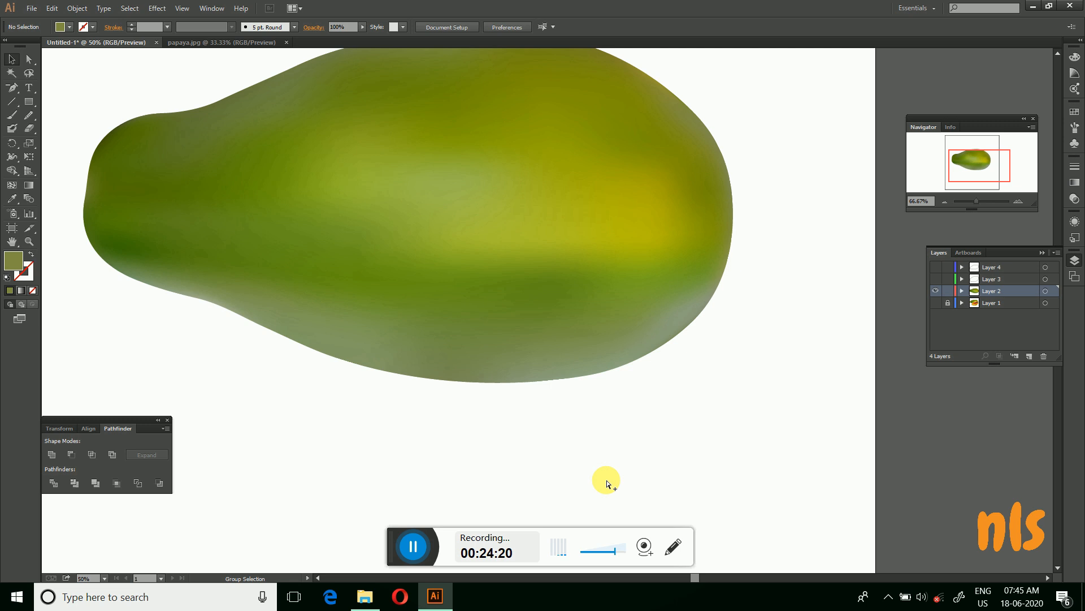
pyautogui.scroll(-2, 606, 480)
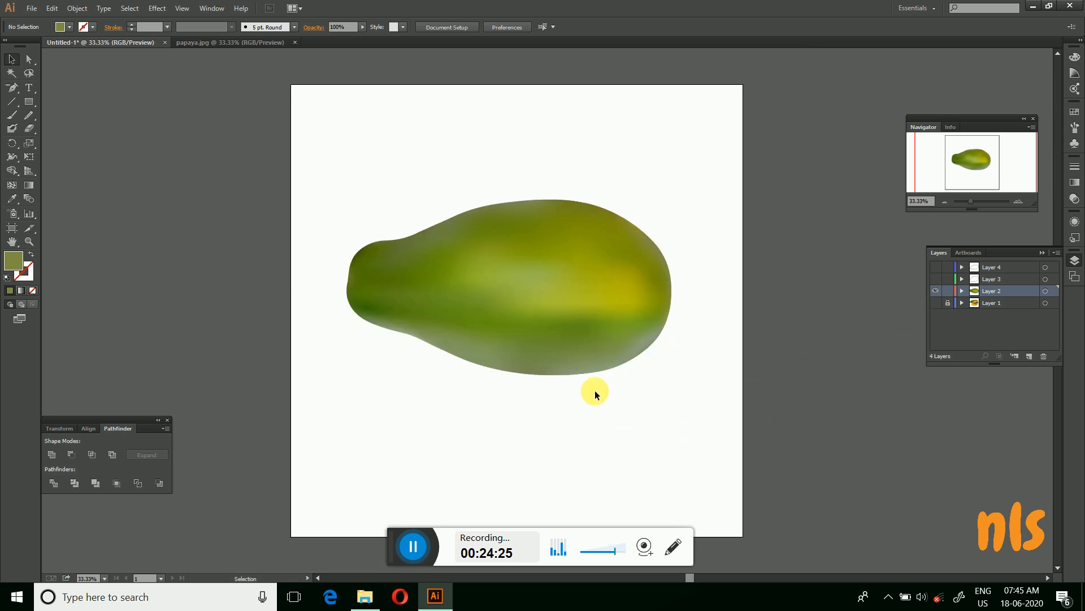
pyautogui.scroll(2, 543, 419)
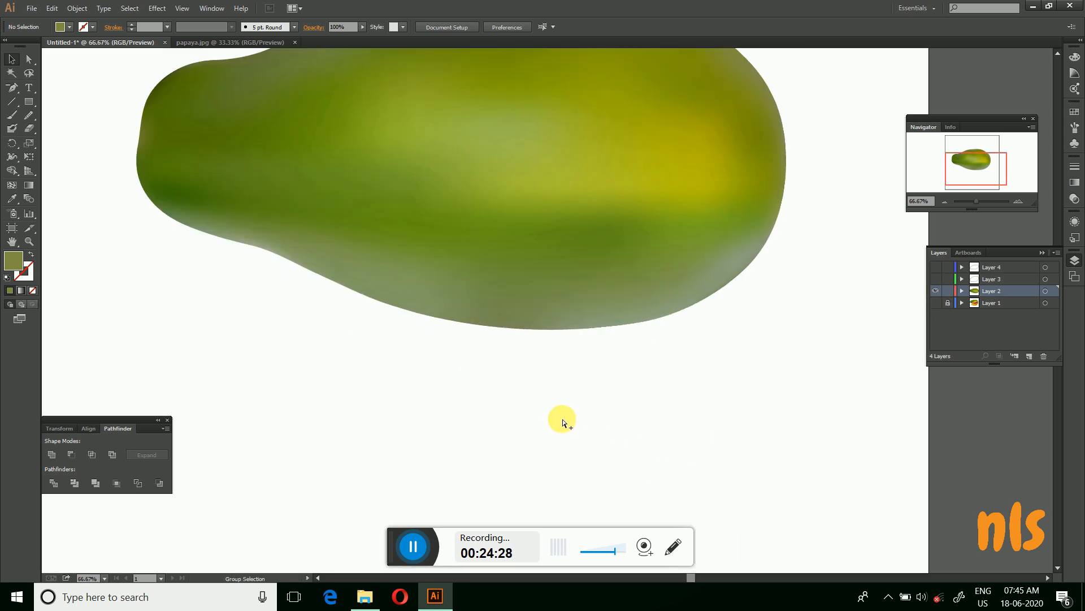
# Hide Layer 2, show Layer 3 and the reference photo on Layer 1, and select the cut papaya's outline.
pyautogui.click(11, 60)
pyautogui.click(941, 293)
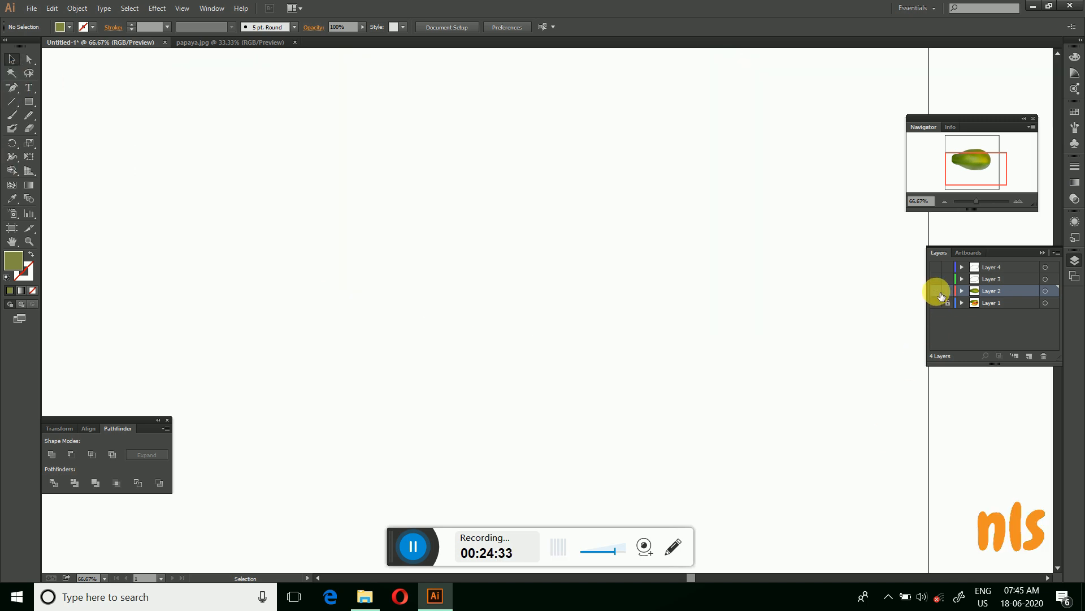
pyautogui.click(938, 280)
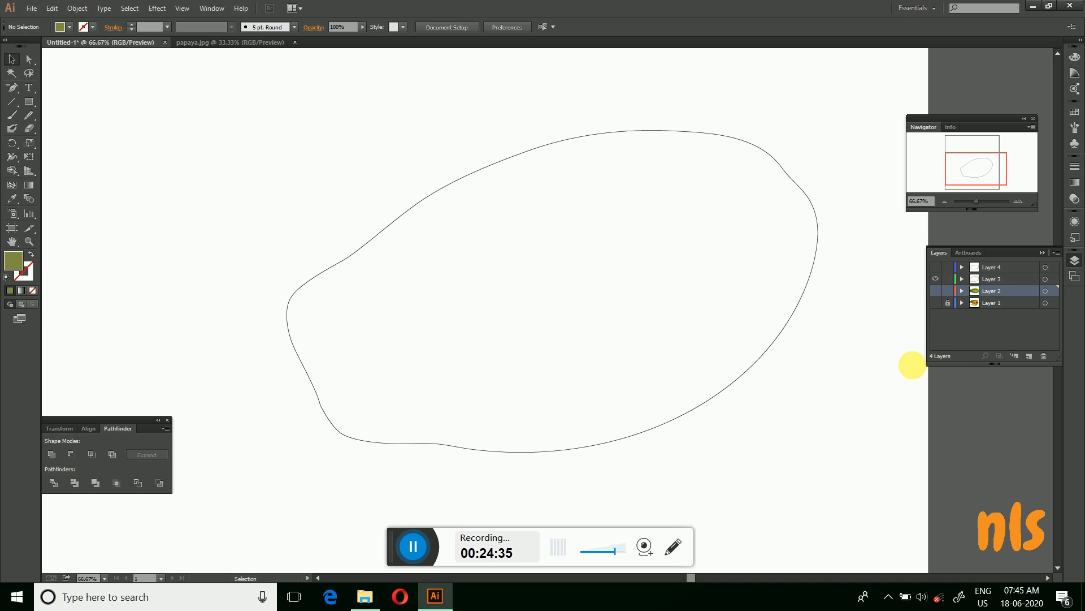
pyautogui.click(936, 302)
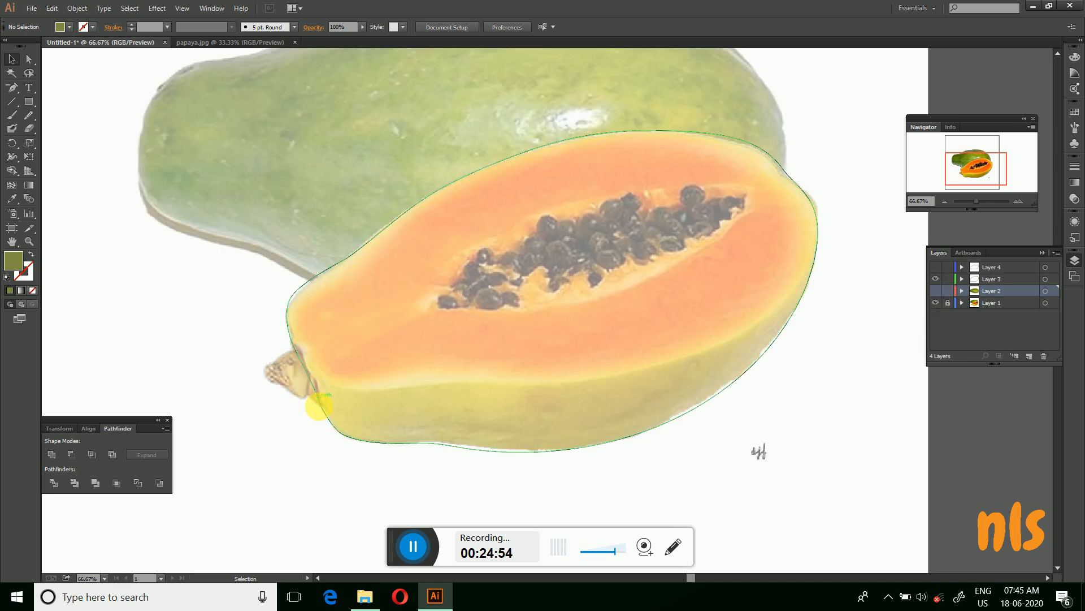
pyautogui.click(338, 431)
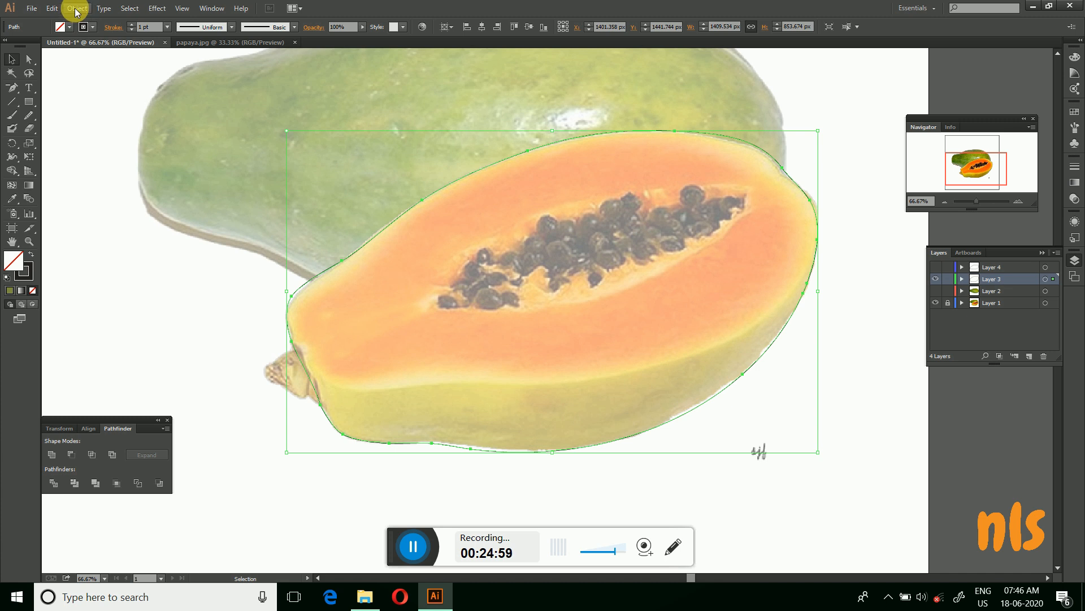
# Convert the cut papaya's outline into a flat gradient mesh with 6 rows and 6 columns.
pyautogui.click(76, 9)
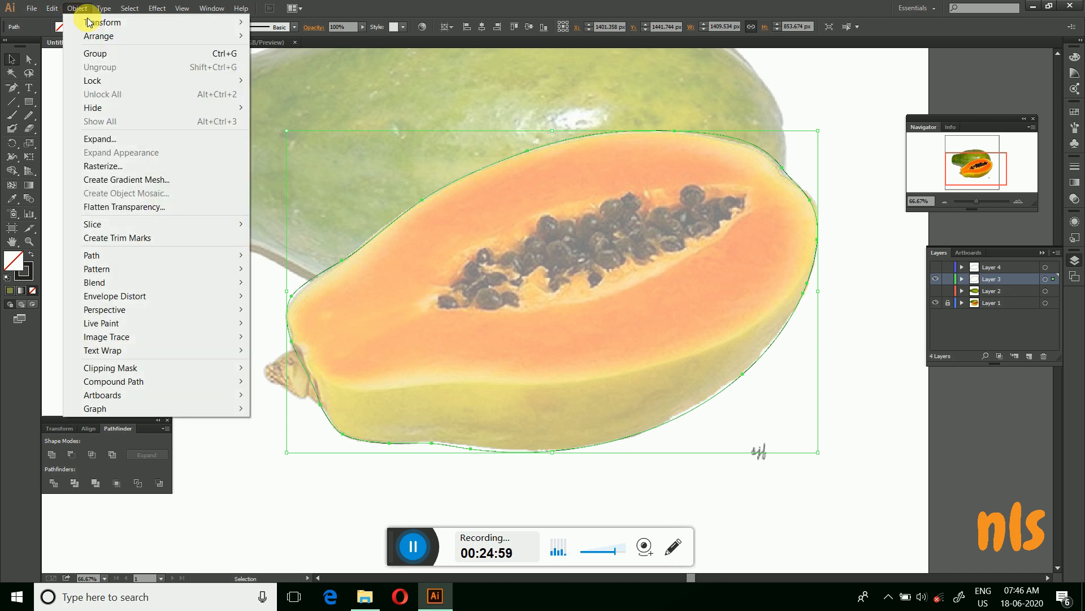
pyautogui.click(146, 180)
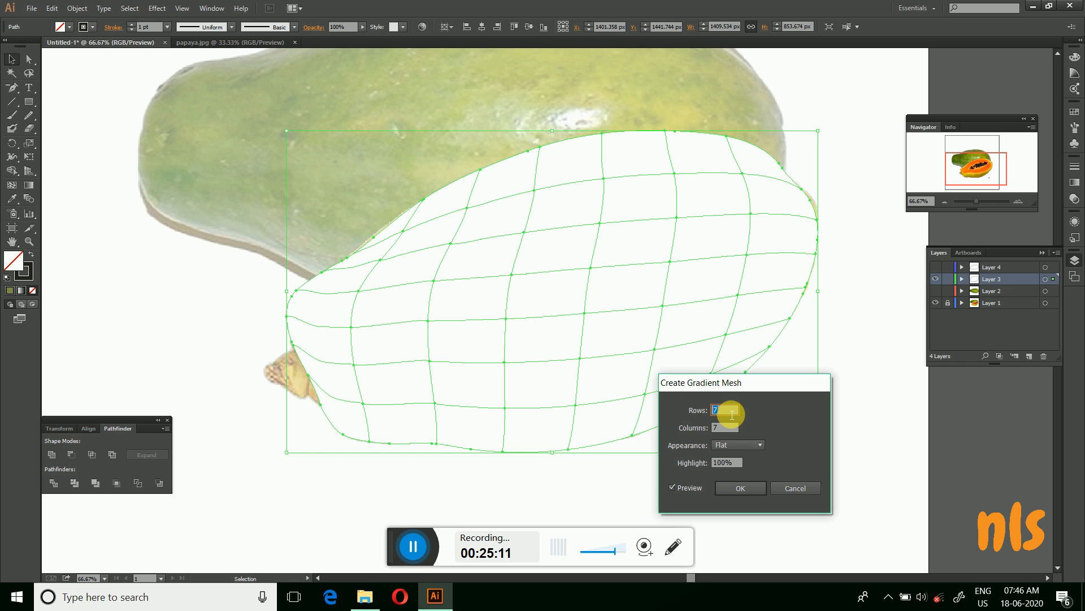
pyautogui.write('6')
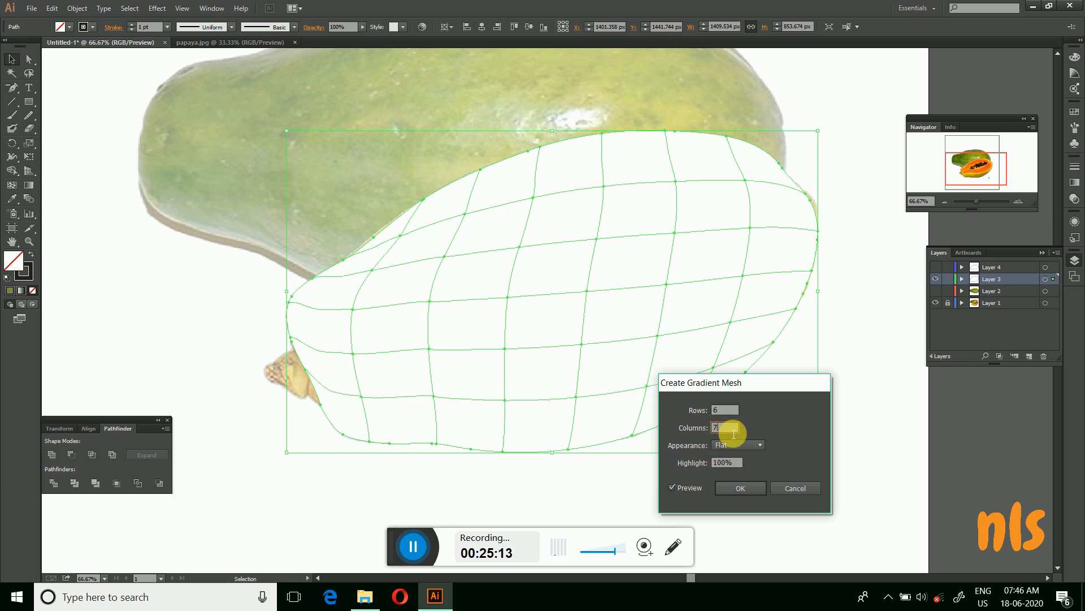
pyautogui.write('6')
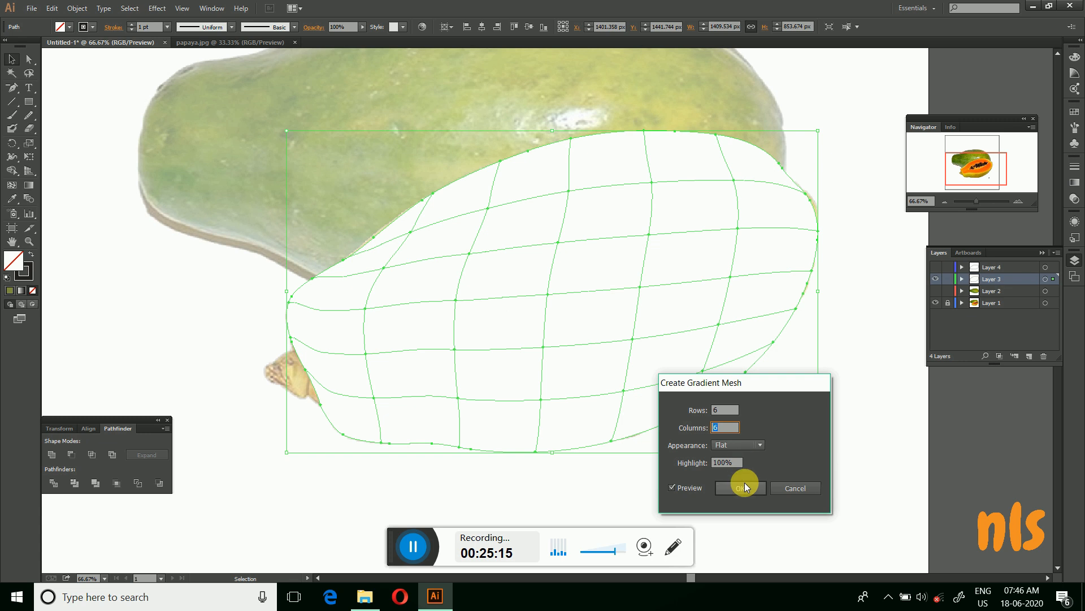
pyautogui.click(743, 486)
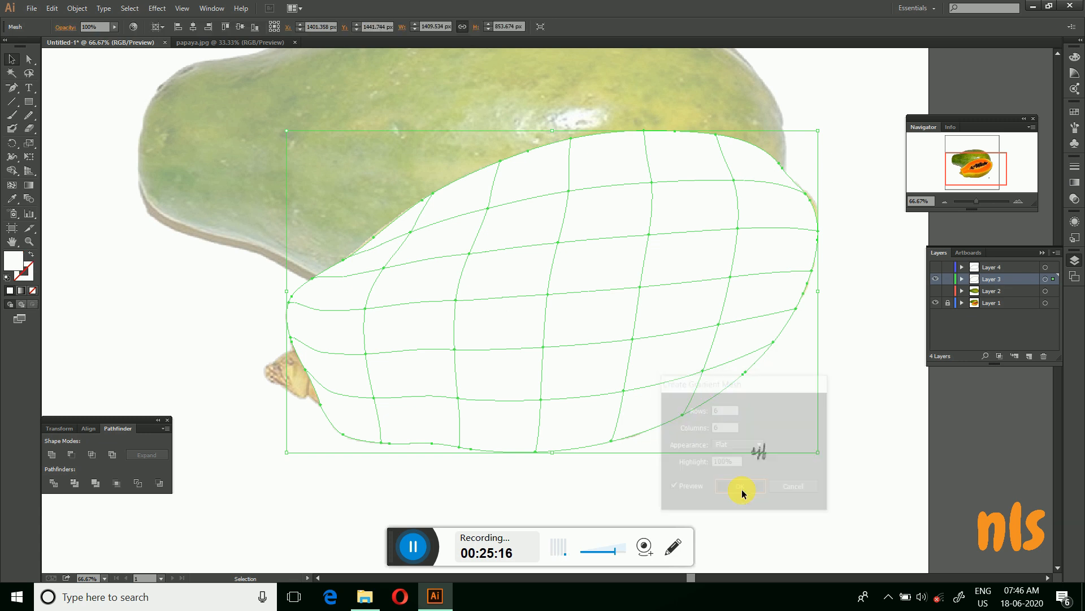
# Add mesh lines near the stem end and the wide end of the cut papaya's mesh, and display Layer 3 in outline view.
pyautogui.click(12, 185)
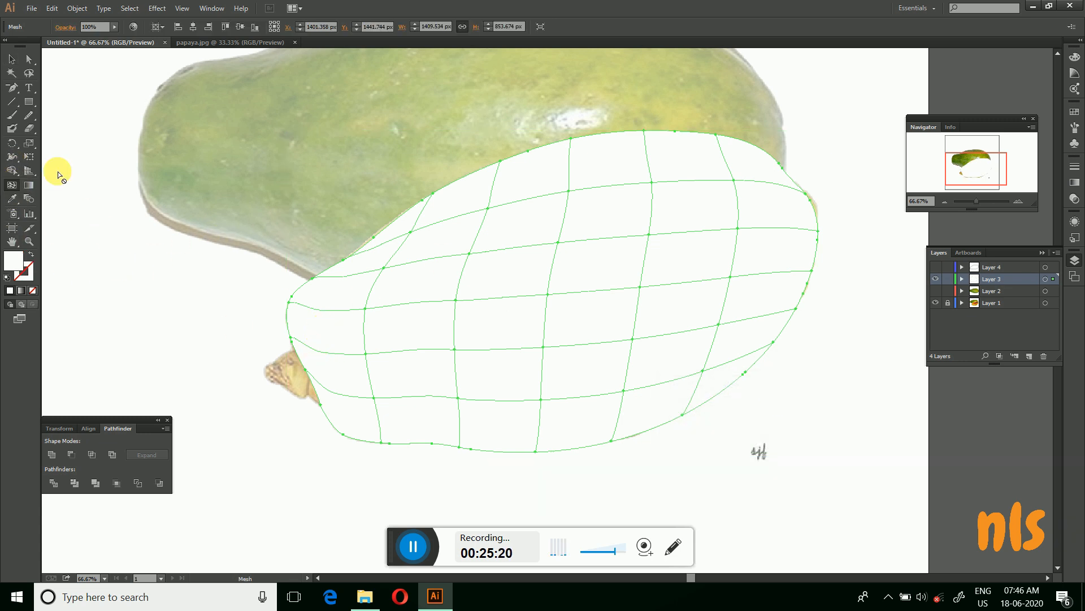
pyautogui.click(322, 353)
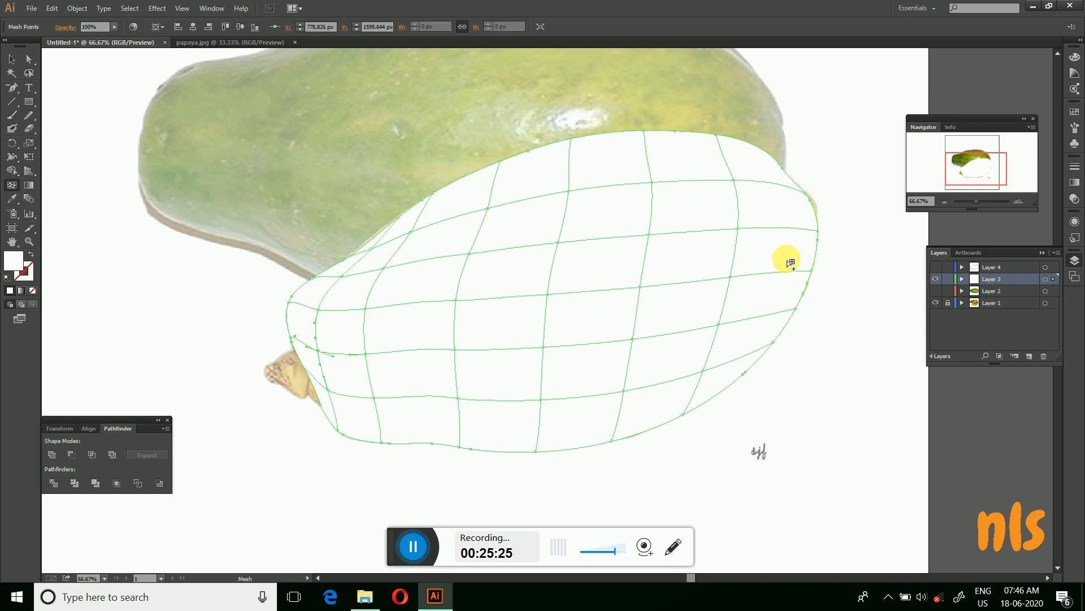
pyautogui.click(789, 274)
pyautogui.click(12, 59)
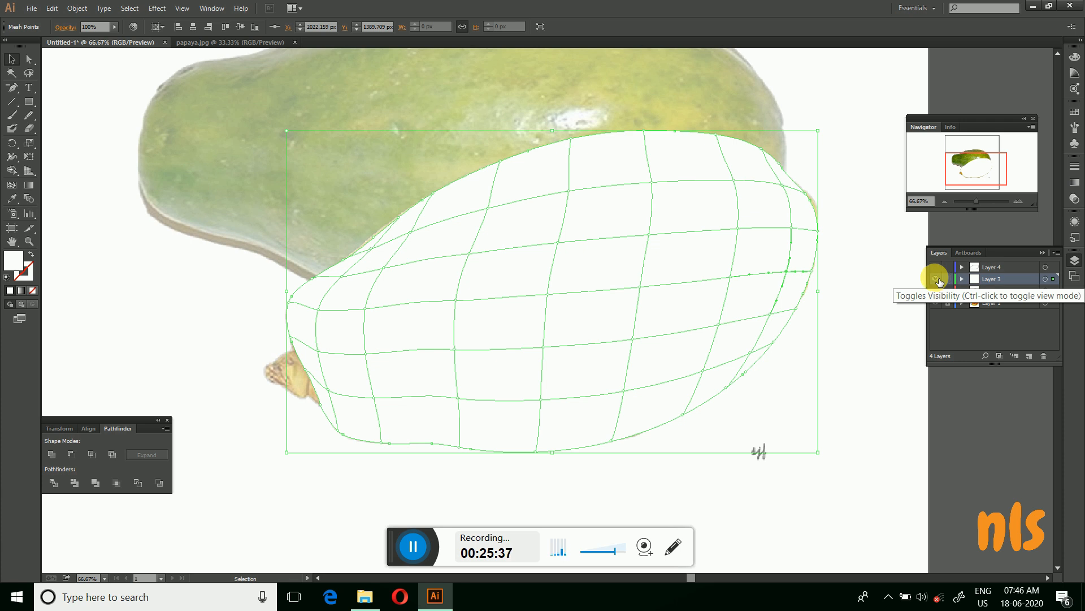
pyautogui.keyDown('ctrl'); pyautogui.click(937, 280); pyautogui.keyUp('ctrl')
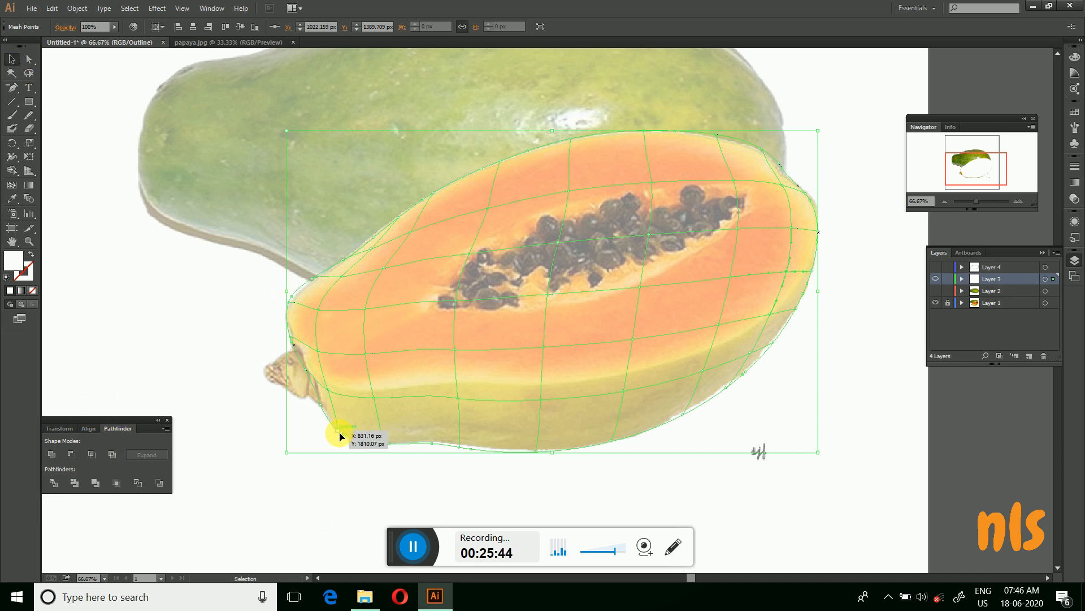
# Color the mesh points along the cut papaya's bottom edge with mustard yellow sampled from the peel in the photo.
pyautogui.click(29, 60)
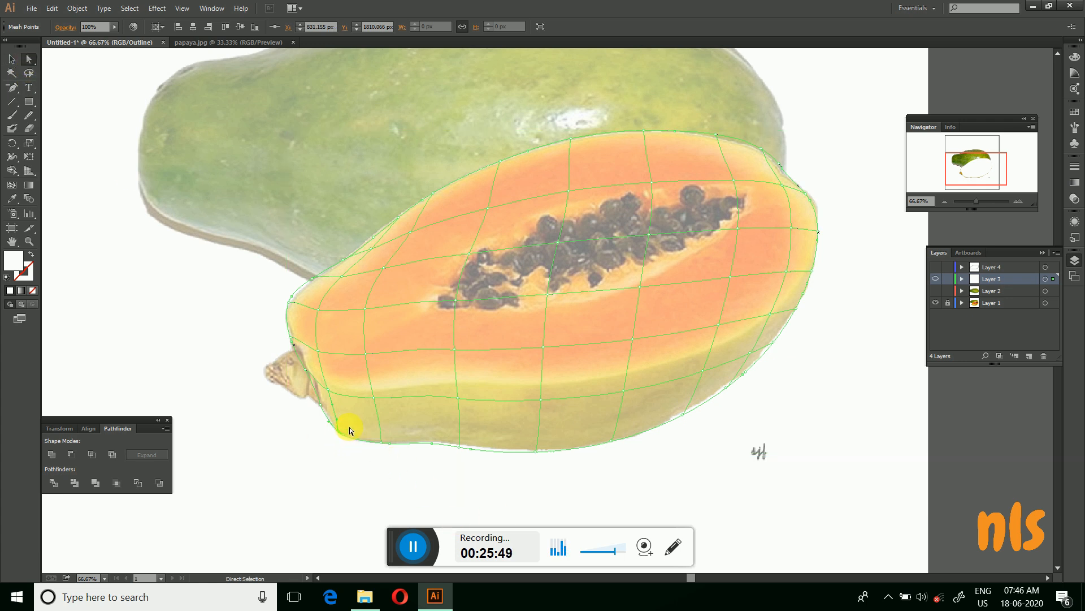
pyautogui.press('i')
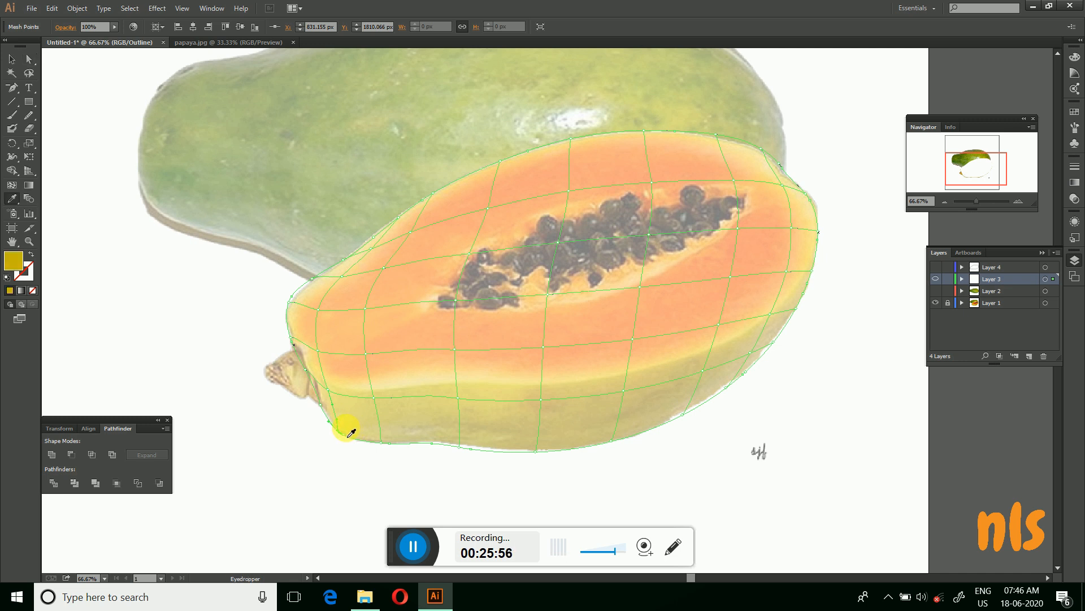
pyautogui.click(388, 444)
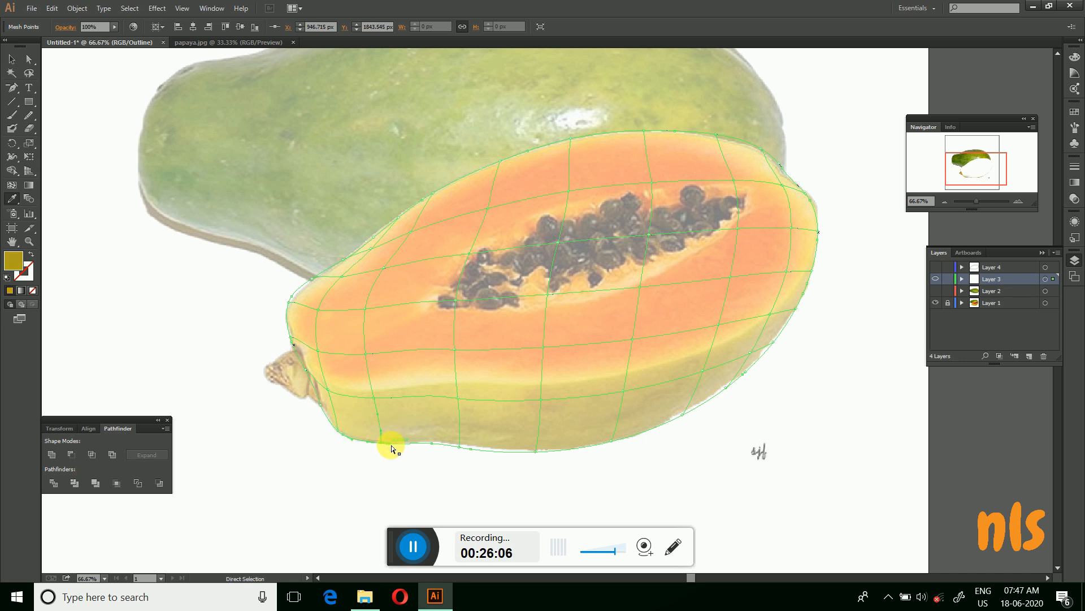
pyautogui.keyDown('ctrl'); pyautogui.click(459, 448); pyautogui.keyUp('ctrl')
pyautogui.click(473, 434)
pyautogui.keyDown('ctrl'); pyautogui.click(470, 450); pyautogui.keyUp('ctrl')
pyautogui.keyDown('ctrl'); pyautogui.click(536, 451); pyautogui.keyUp('ctrl')
pyautogui.click(537, 451)
pyautogui.keyDown('ctrl'); pyautogui.click(611, 440); pyautogui.keyUp('ctrl')
# Color the mesh points along the cut papaya's lower-right edge with peel tones sampled from the photo.
pyautogui.keyDown('ctrl'); pyautogui.click(683, 414); pyautogui.keyUp('ctrl')
pyautogui.keyDown('ctrl'); pyautogui.click(727, 387); pyautogui.keyUp('ctrl')
pyautogui.click(717, 375)
pyautogui.keyDown('ctrl'); pyautogui.click(745, 372); pyautogui.keyUp('ctrl')
pyautogui.keyDown('ctrl'); pyautogui.click(773, 341); pyautogui.keyUp('ctrl')
pyautogui.click(767, 339)
pyautogui.keyDown('ctrl'); pyautogui.click(796, 308); pyautogui.keyUp('ctrl')
pyautogui.click(783, 319)
pyautogui.keyDown('ctrl'); pyautogui.click(803, 293); pyautogui.keyUp('ctrl')
pyautogui.keyDown('ctrl'); pyautogui.click(807, 283); pyautogui.keyUp('ctrl')
# Color the edge mesh points around the cut papaya's wide end with tones sampled from the photo.
pyautogui.keyDown('ctrl'); pyautogui.click(817, 240); pyautogui.keyUp('ctrl')
pyautogui.keyDown('ctrl'); pyautogui.click(818, 232); pyautogui.keyUp('ctrl')
pyautogui.click(808, 231)
pyautogui.keyDown('ctrl'); pyautogui.click(810, 201); pyautogui.keyUp('ctrl')
pyautogui.click(808, 200)
pyautogui.keyDown('ctrl'); pyautogui.click(780, 165); pyautogui.keyUp('ctrl')
pyautogui.click(795, 305)
pyautogui.keyDown('ctrl'); pyautogui.click(762, 149); pyautogui.keyUp('ctrl')
pyautogui.click(778, 221)
# Color the mesh points from the cut papaya's top edge down to the stem end with skin tones sampled from the whole papaya.
pyautogui.keyDown('ctrl'); pyautogui.click(675, 131); pyautogui.keyUp('ctrl')
pyautogui.click(682, 104)
pyautogui.keyDown('ctrl'); pyautogui.click(571, 138); pyautogui.keyUp('ctrl')
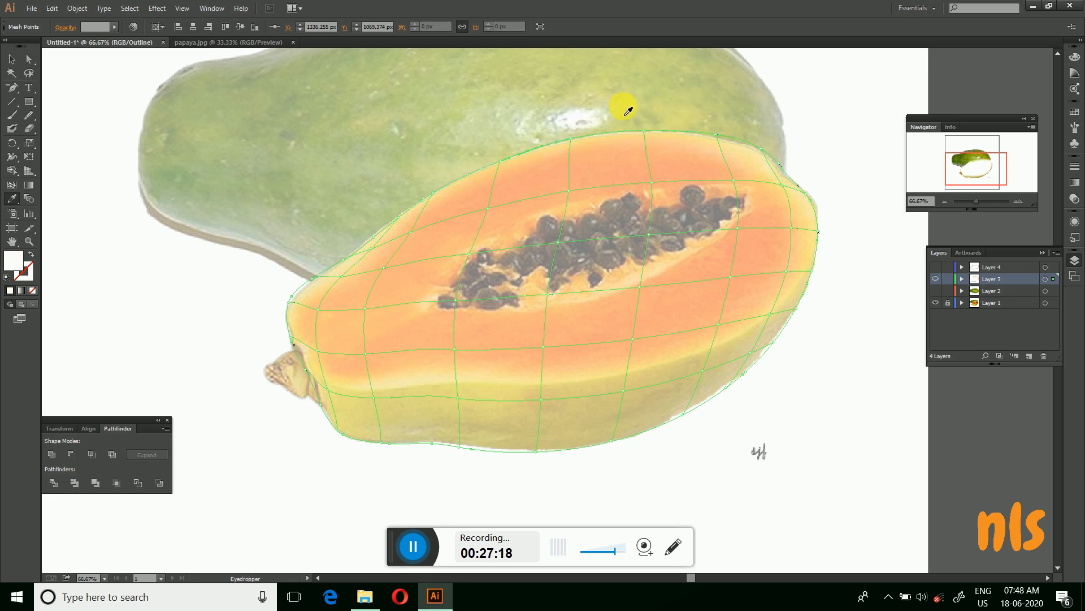
pyautogui.keyDown('ctrl'); pyautogui.click(400, 218); pyautogui.keyUp('ctrl')
pyautogui.click(424, 172)
pyautogui.keyDown('ctrl'); pyautogui.click(374, 237); pyautogui.keyUp('ctrl')
pyautogui.click(440, 169)
pyautogui.keyDown('ctrl'); pyautogui.click(343, 259); pyautogui.keyUp('ctrl')
pyautogui.keyDown('ctrl'); pyautogui.click(292, 296); pyautogui.keyUp('ctrl')
pyautogui.click(416, 174)
pyautogui.keyDown('ctrl'); pyautogui.click(292, 338); pyautogui.keyUp('ctrl')
pyautogui.click(385, 165)
# Color the inner column of mesh points beside the stem end with greens sampled from the whole papaya.
pyautogui.keyDown('ctrl'); pyautogui.click(318, 310); pyautogui.keyUp('ctrl')
pyautogui.click(221, 129)
pyautogui.keyDown('ctrl'); pyautogui.click(317, 350); pyautogui.keyUp('ctrl')
pyautogui.click(326, 264)
pyautogui.click(408, 57)
pyautogui.keyDown('ctrl'); pyautogui.click(318, 350); pyautogui.keyUp('ctrl')
pyautogui.click(392, 102)
pyautogui.keyDown('ctrl'); pyautogui.click(328, 389); pyautogui.keyUp('ctrl')
pyautogui.click(409, 98)
# Color the interior mesh points in the cut papaya's narrow half with greens sampled from the whole papaya.
pyautogui.keyDown('ctrl'); pyautogui.click(374, 397); pyautogui.keyUp('ctrl')
pyautogui.click(463, 108)
pyautogui.keyDown('ctrl'); pyautogui.click(365, 353); pyautogui.keyUp('ctrl')
pyautogui.click(455, 135)
pyautogui.keyDown('ctrl'); pyautogui.click(384, 268); pyautogui.keyUp('ctrl')
pyautogui.keyDown('ctrl'); pyautogui.click(342, 276); pyautogui.keyUp('ctrl')
pyautogui.click(431, 152)
pyautogui.keyDown('ctrl'); pyautogui.click(371, 249); pyautogui.keyUp('ctrl')
pyautogui.click(484, 105)
pyautogui.keyDown('ctrl'); pyautogui.click(487, 209); pyautogui.keyUp('ctrl')
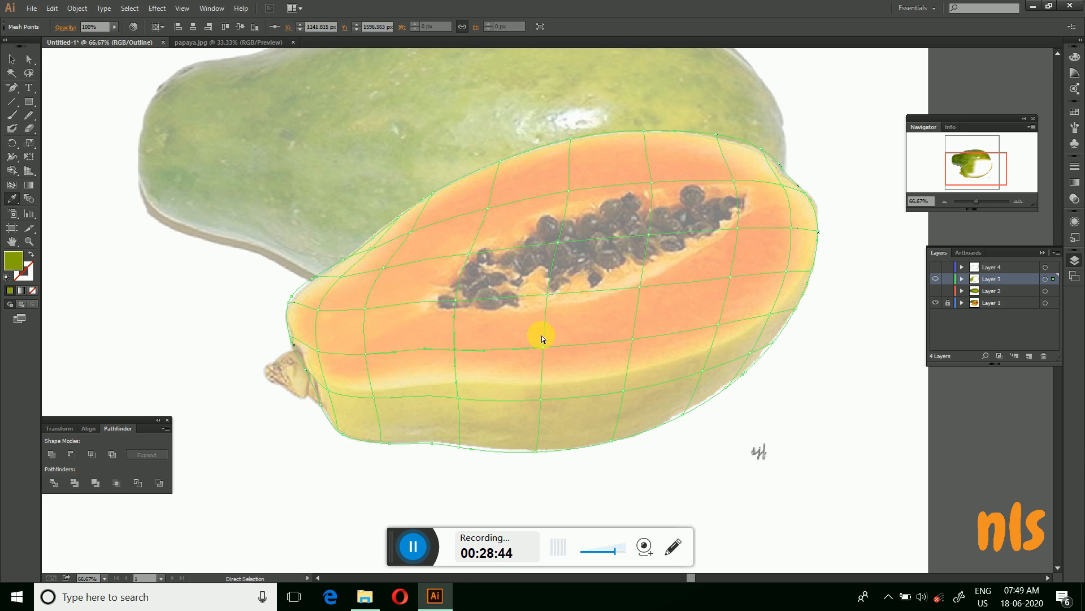
# Color mesh points in the lower middle and right-hand interior with green tones sampled from the whole papaya.
pyautogui.keyDown('ctrl'); pyautogui.click(458, 398); pyautogui.keyUp('ctrl')
pyautogui.click(693, 141)
pyautogui.click(719, 118)
pyautogui.keyDown('ctrl'); pyautogui.click(635, 334); pyautogui.keyUp('ctrl')
pyautogui.keyDown('ctrl'); pyautogui.click(644, 131); pyautogui.keyUp('ctrl')
pyautogui.keyDown('ctrl'); pyautogui.click(730, 277); pyautogui.keyUp('ctrl')
pyautogui.click(747, 115)
pyautogui.keyDown('ctrl'); pyautogui.click(718, 324); pyautogui.keyUp('ctrl')
pyautogui.click(714, 114)
# Color the inner mesh points just inside the cut papaya's wide end with skin tones sampled from the whole papaya.
pyautogui.keyDown('ctrl'); pyautogui.click(703, 370); pyautogui.keyUp('ctrl')
pyautogui.click(735, 96)
pyautogui.keyDown('ctrl'); pyautogui.click(750, 353); pyautogui.keyUp('ctrl')
pyautogui.click(797, 155)
pyautogui.keyDown('ctrl'); pyautogui.click(770, 314); pyautogui.keyUp('ctrl')
pyautogui.click(697, 105)
pyautogui.keyDown('ctrl'); pyautogui.click(788, 271); pyautogui.keyUp('ctrl')
pyautogui.click(662, 110)
pyautogui.keyDown('ctrl'); pyautogui.click(791, 227); pyautogui.keyUp('ctrl')
pyautogui.click(669, 96)
# Color the central mesh points of the cut papaya with olive and yellow-green sampled from the whole papaya.
pyautogui.keyDown('ctrl'); pyautogui.click(633, 340); pyautogui.keyUp('ctrl')
pyautogui.keyDown('ctrl'); pyautogui.click(639, 288); pyautogui.keyUp('ctrl')
pyautogui.moveTo(653, 232); pyautogui.dragTo(653, 227)
pyautogui.click(701, 104)
pyautogui.keyDown('ctrl'); pyautogui.click(652, 182); pyautogui.keyUp('ctrl')
pyautogui.click(712, 115)
pyautogui.keyDown('ctrl'); pyautogui.click(641, 339); pyautogui.keyUp('ctrl')
pyautogui.click(680, 93)
pyautogui.keyDown('ctrl'); pyautogui.click(568, 192); pyautogui.keyUp('ctrl')
# Color the remaining central and top-edge mesh points with green sampled from the whole papaya, and return Layer 3 to preview.
pyautogui.click(693, 90)
pyautogui.keyDown('ctrl'); pyautogui.click(545, 349); pyautogui.keyUp('ctrl')
pyautogui.click(726, 102)
pyautogui.keyDown('ctrl'); pyautogui.click(588, 135); pyautogui.keyUp('ctrl')
pyautogui.click(732, 93)
pyautogui.scroll(3, 597, 137)
pyautogui.keyDown('ctrl'); pyautogui.click(831, 116); pyautogui.keyUp('ctrl')
pyautogui.keyDown('ctrl'); pyautogui.click(735, 116); pyautogui.keyUp('ctrl')
pyautogui.click(659, 102)
pyautogui.click(782, 77)
pyautogui.click(303, 170)
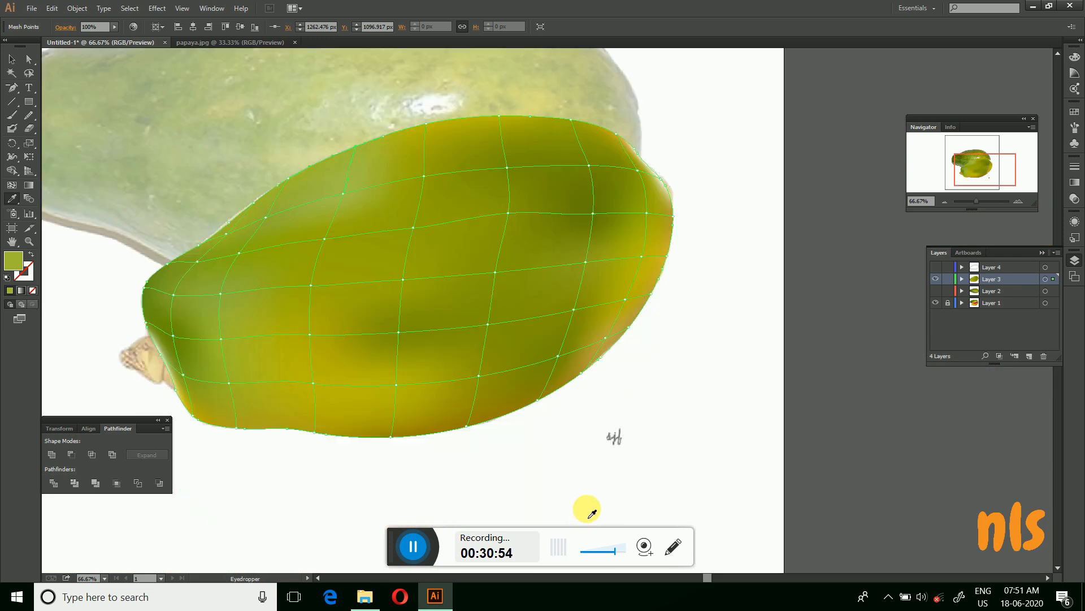
# Recolor the dark mesh points in the middle and wide end with lighter yellow-green sampled from the surrounding mesh.
pyautogui.scroll(-1, 661, 460)
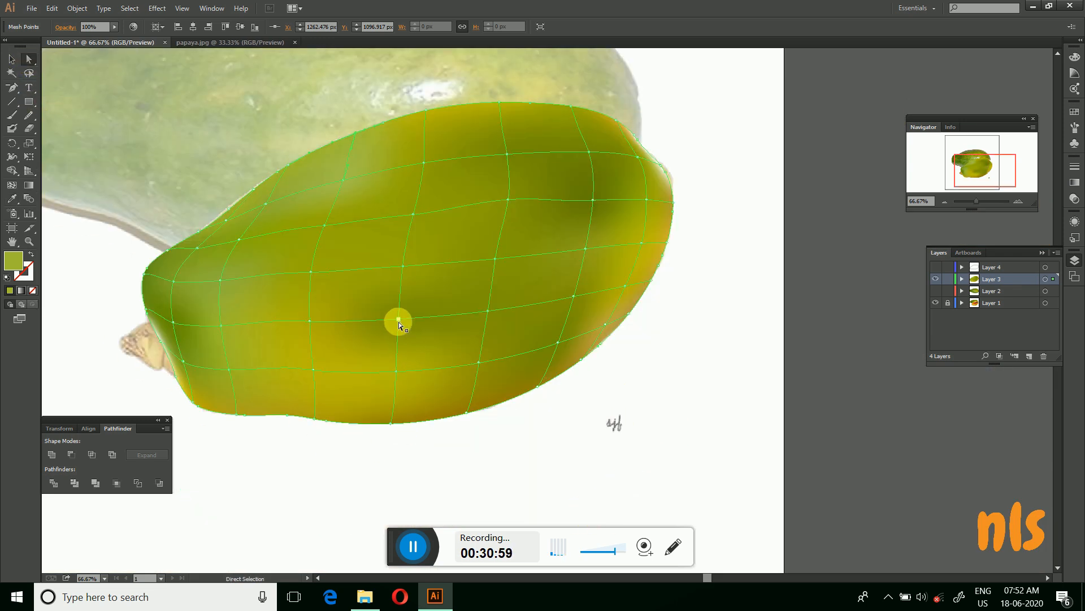
pyautogui.press('i')
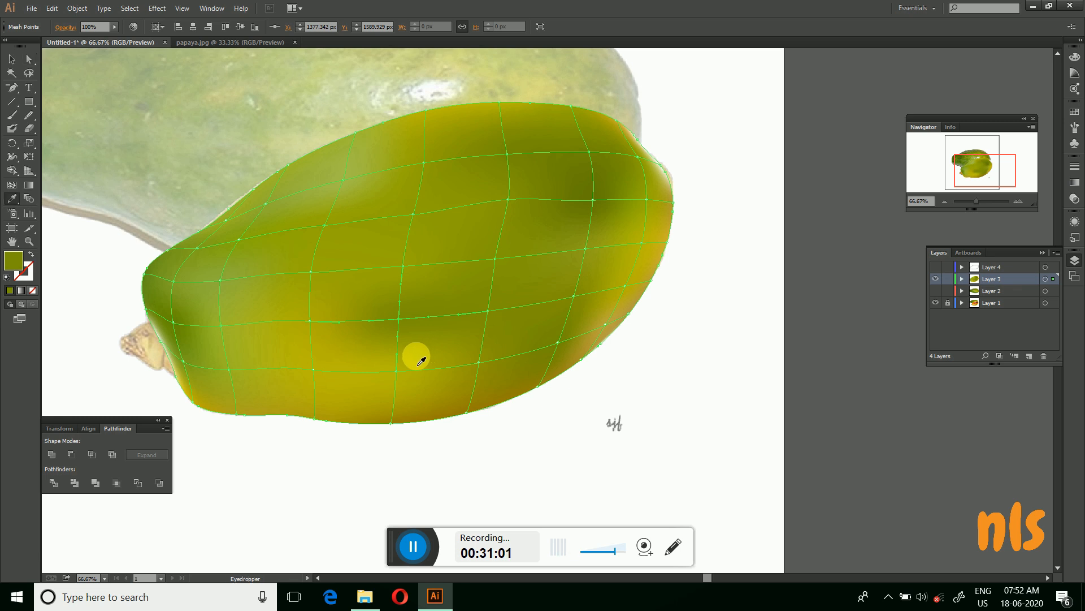
pyautogui.click(412, 359)
pyautogui.press('a')
pyautogui.click(495, 258)
pyautogui.keyDown('ctrl'); pyautogui.click(558, 342); pyautogui.keyUp('ctrl')
pyautogui.click(590, 300)
pyautogui.keyDown('ctrl'); pyautogui.click(593, 200); pyautogui.keyUp('ctrl')
pyautogui.click(624, 250)
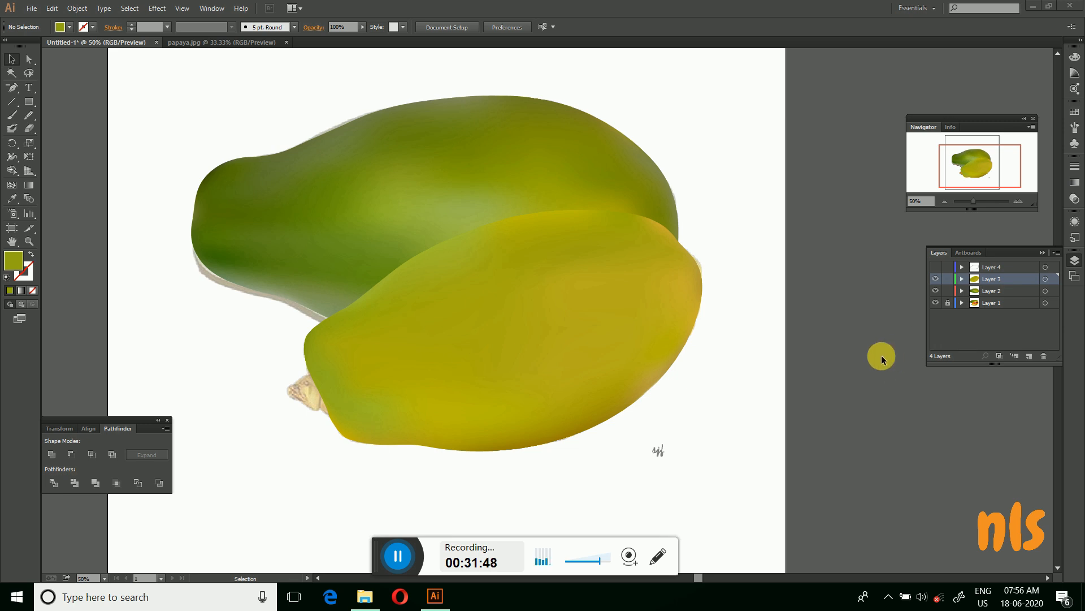
# Show Layer 4 and hide Layers 2 and 3, leaving the reference photo on Layer 1 visible.
pyautogui.click(936, 268)
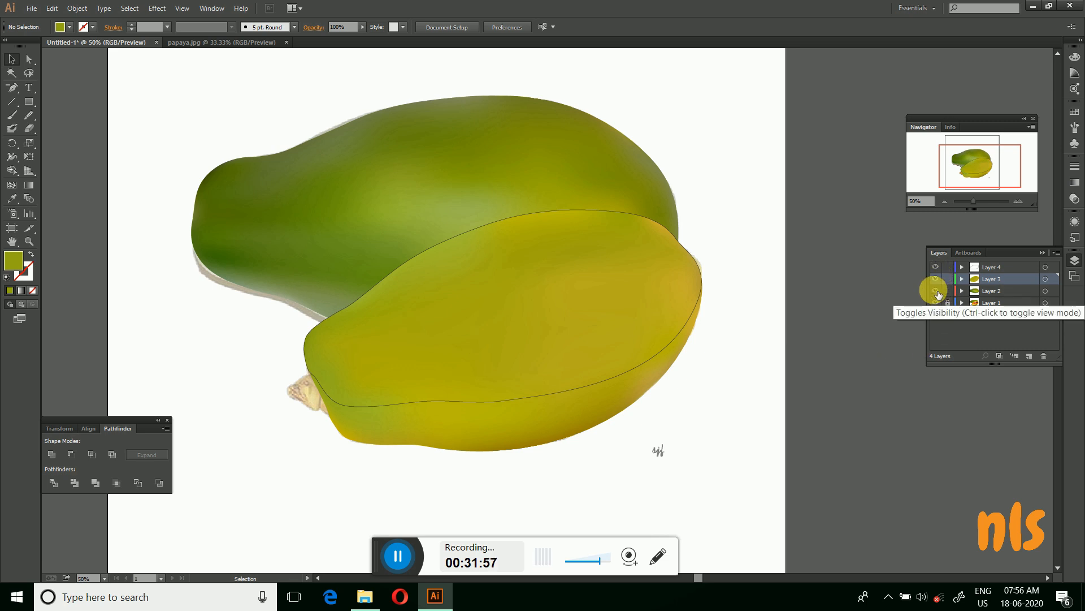
pyautogui.click(936, 291)
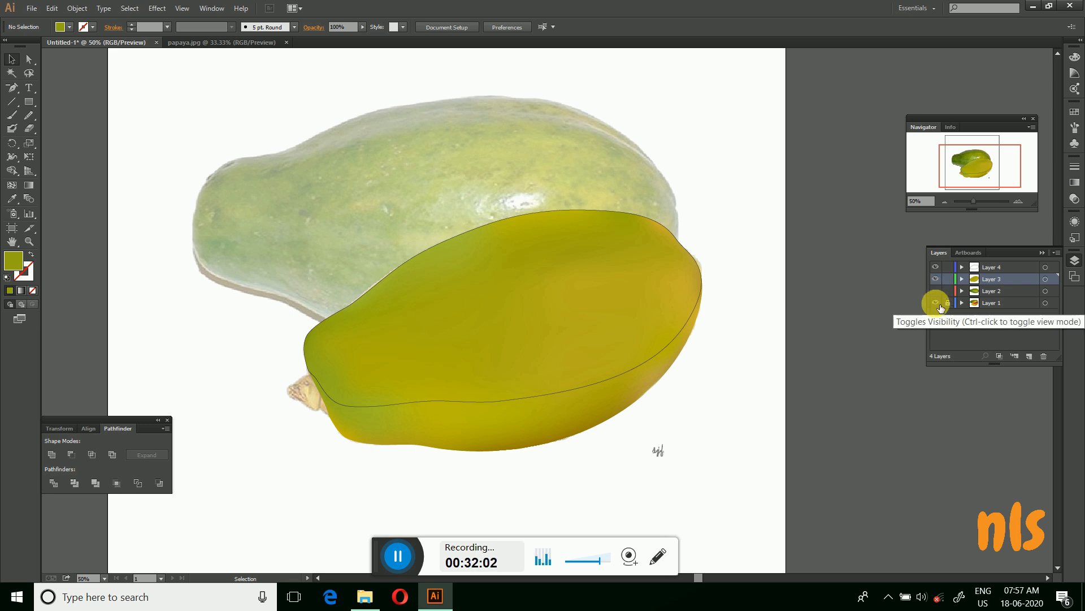
pyautogui.click(936, 303)
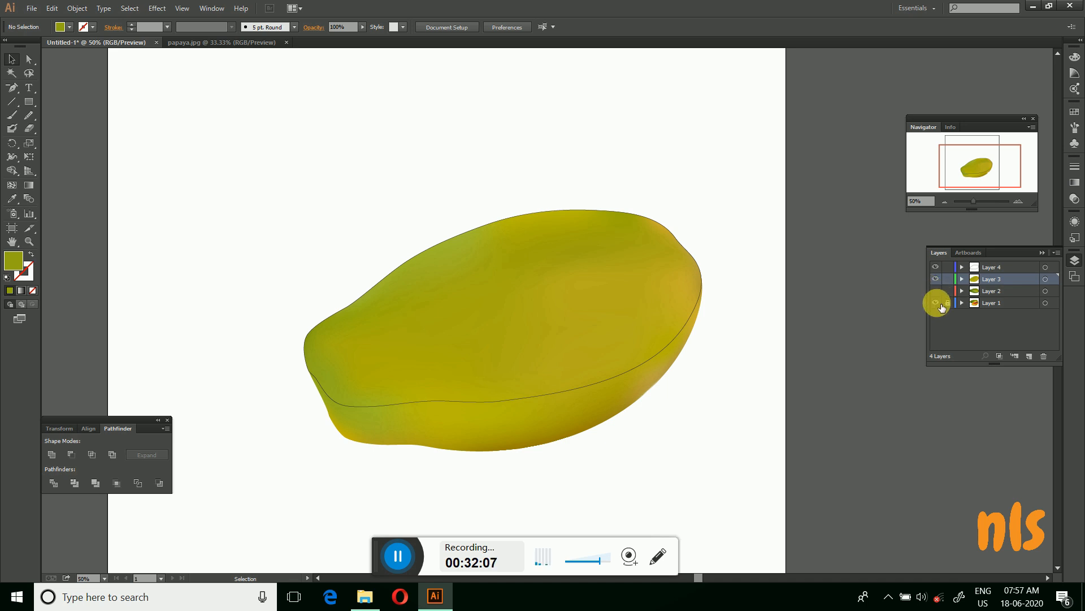
pyautogui.click(936, 303)
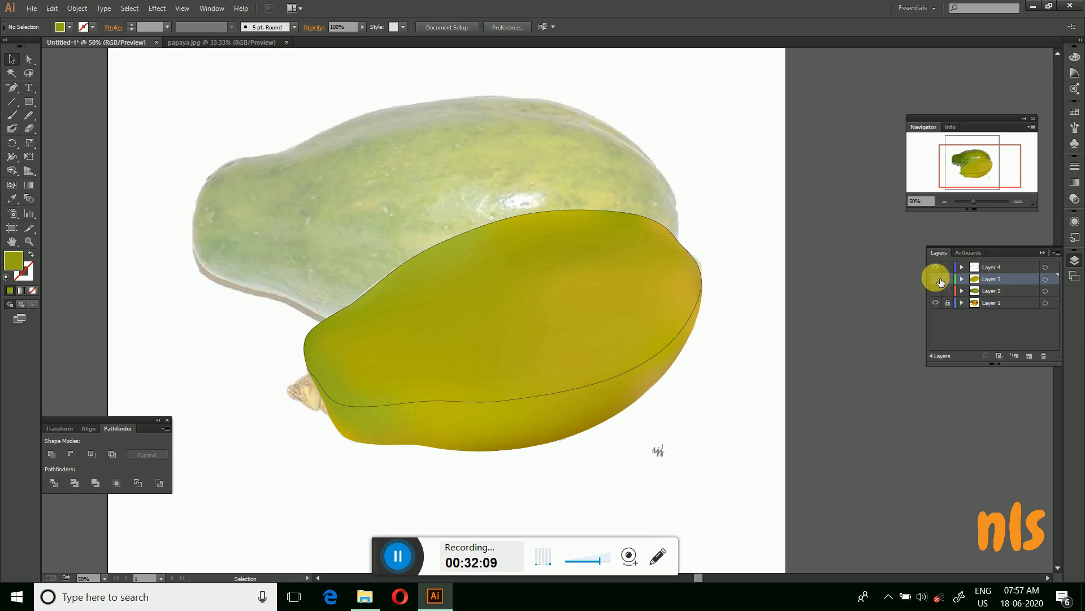
pyautogui.click(936, 279)
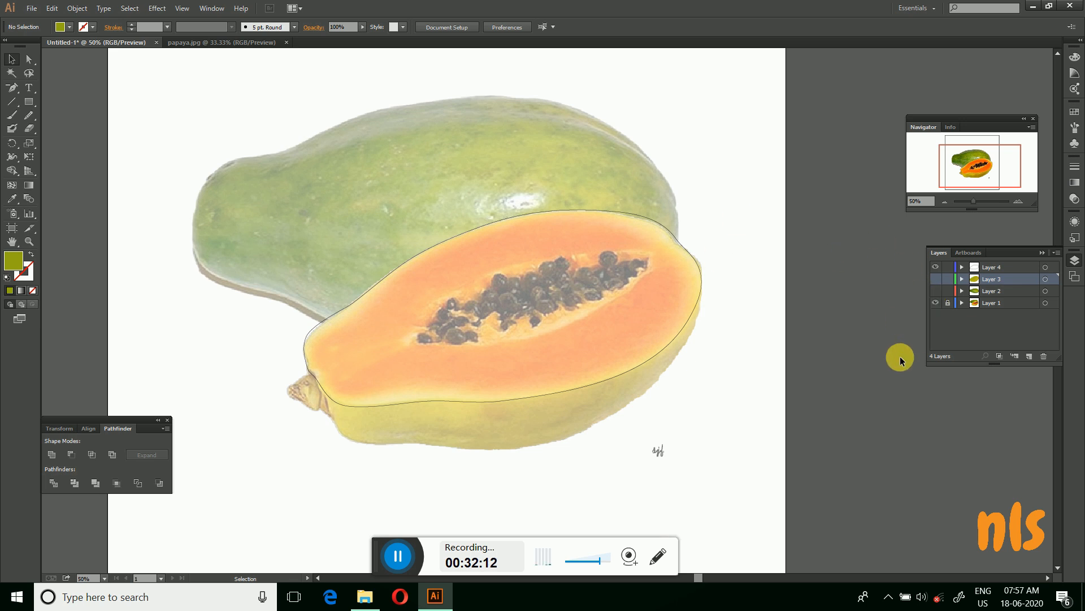
# Convert the cut face's outline on Layer 4 into a flat gradient mesh with 6 rows and 6 columns.
pyautogui.click(478, 402)
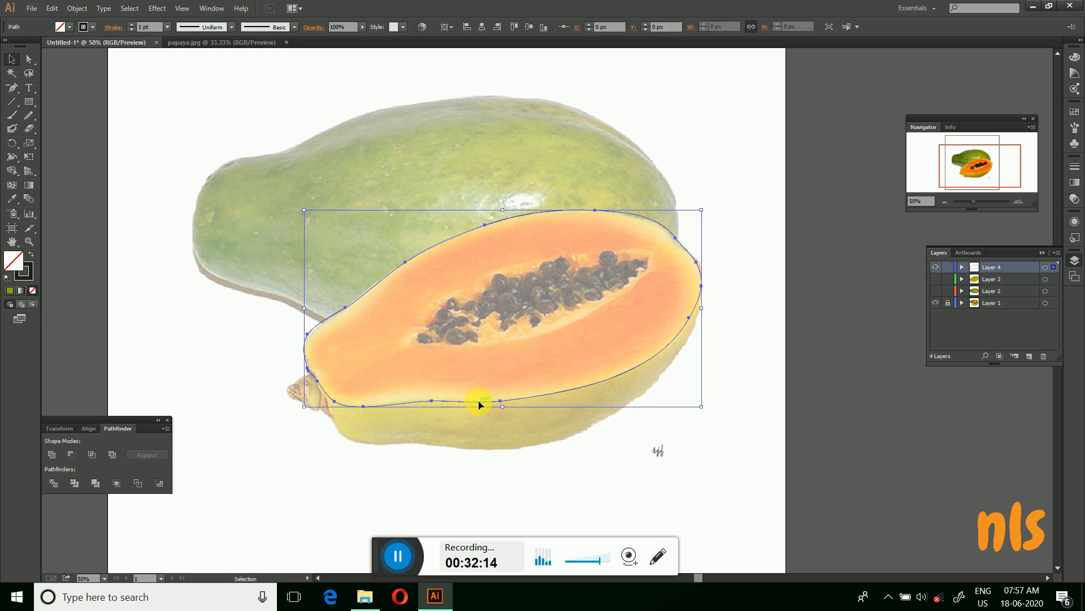
pyautogui.click(78, 9)
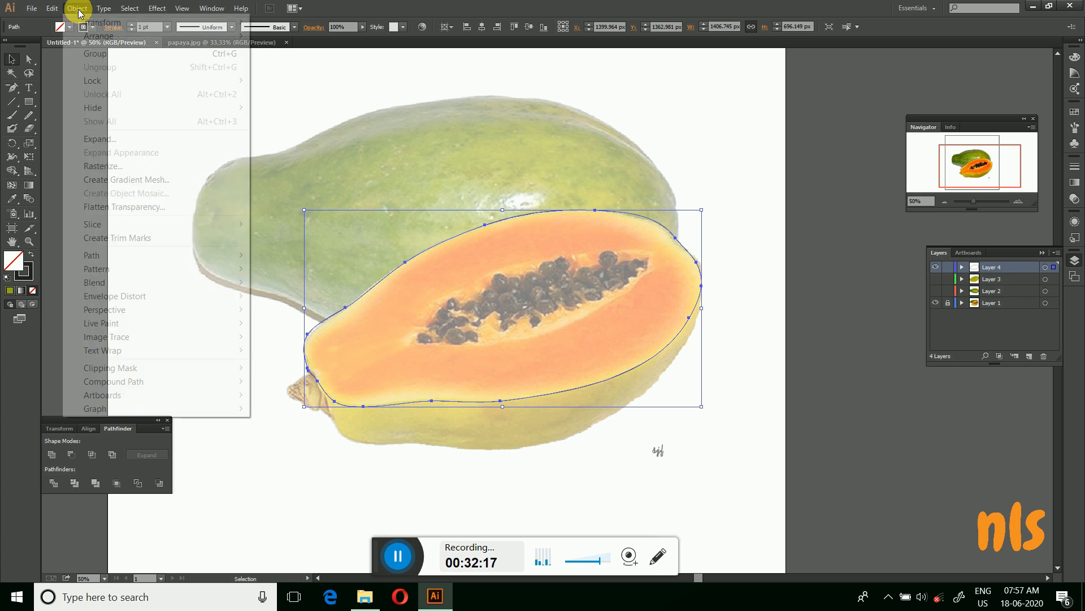
pyautogui.click(116, 181)
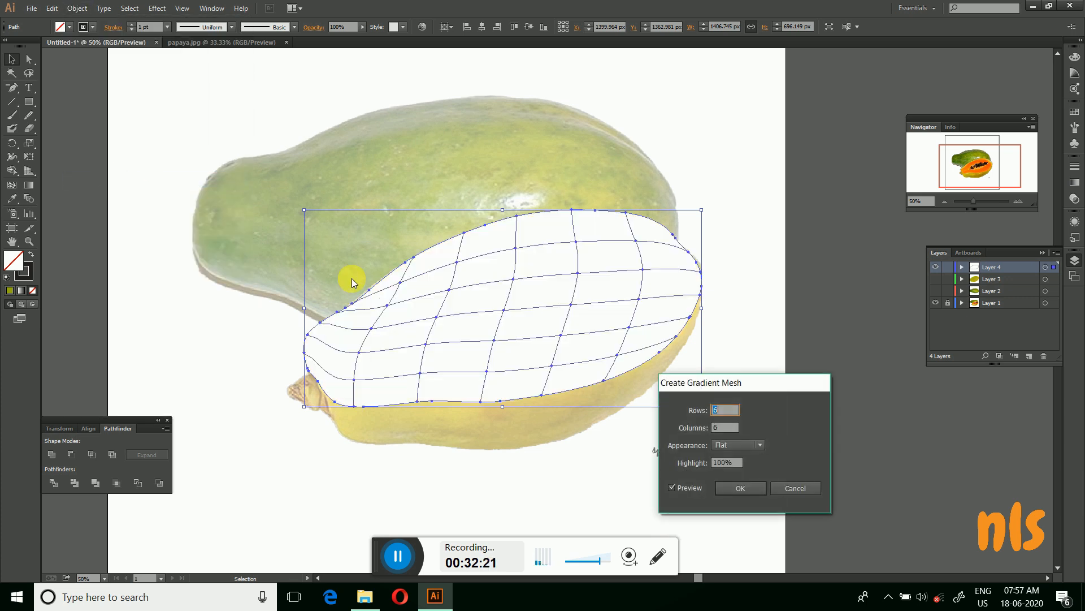
pyautogui.click(748, 488)
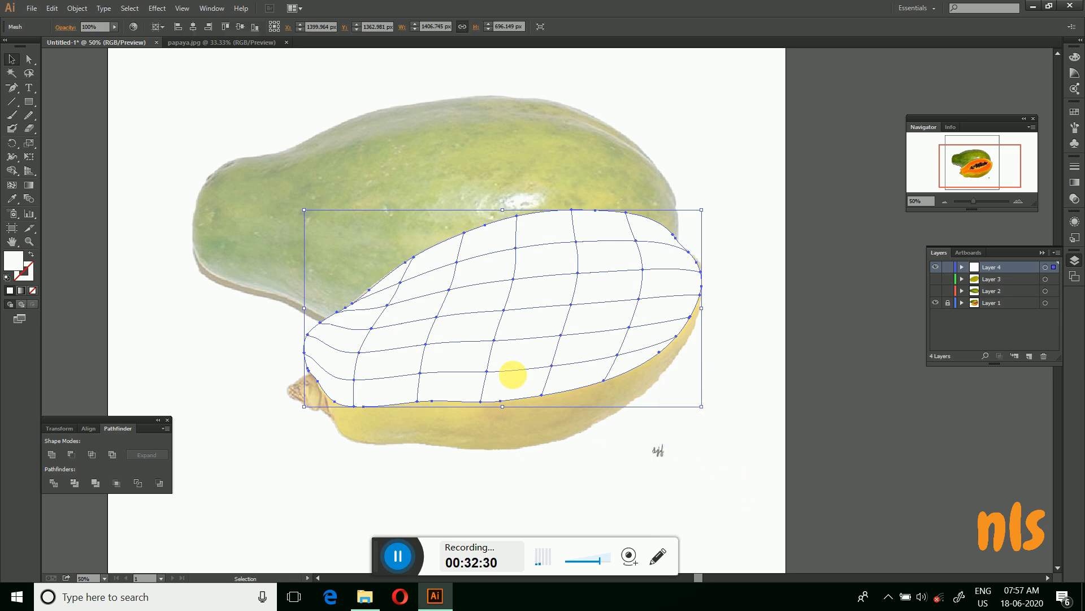
# Add mesh lines near the stem end and the wide end of the cut face's mesh, and display Layer 4 in outline view.
pyautogui.click(12, 185)
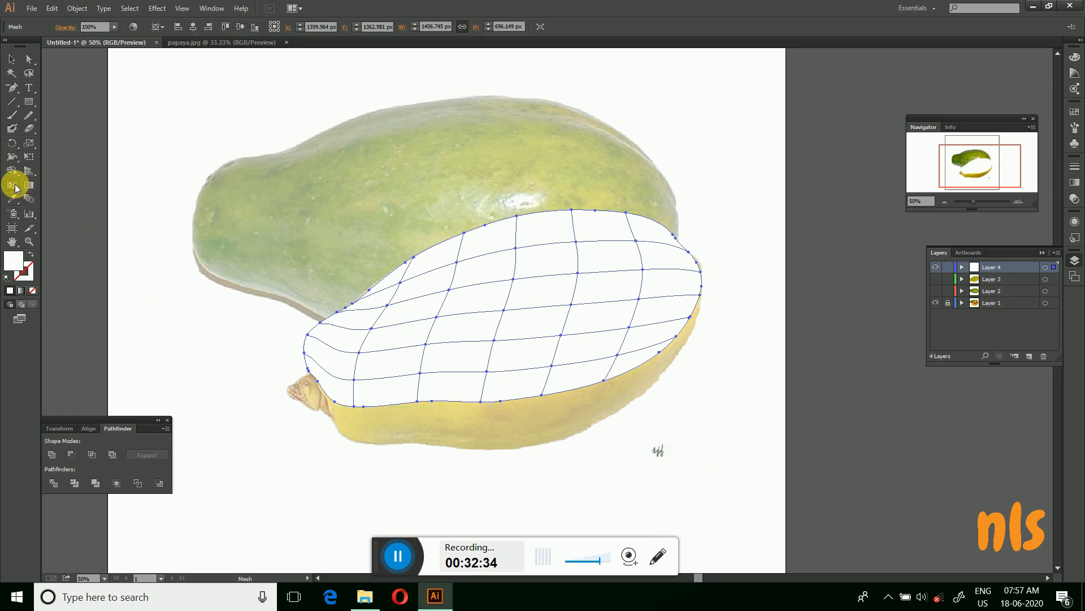
pyautogui.click(326, 345)
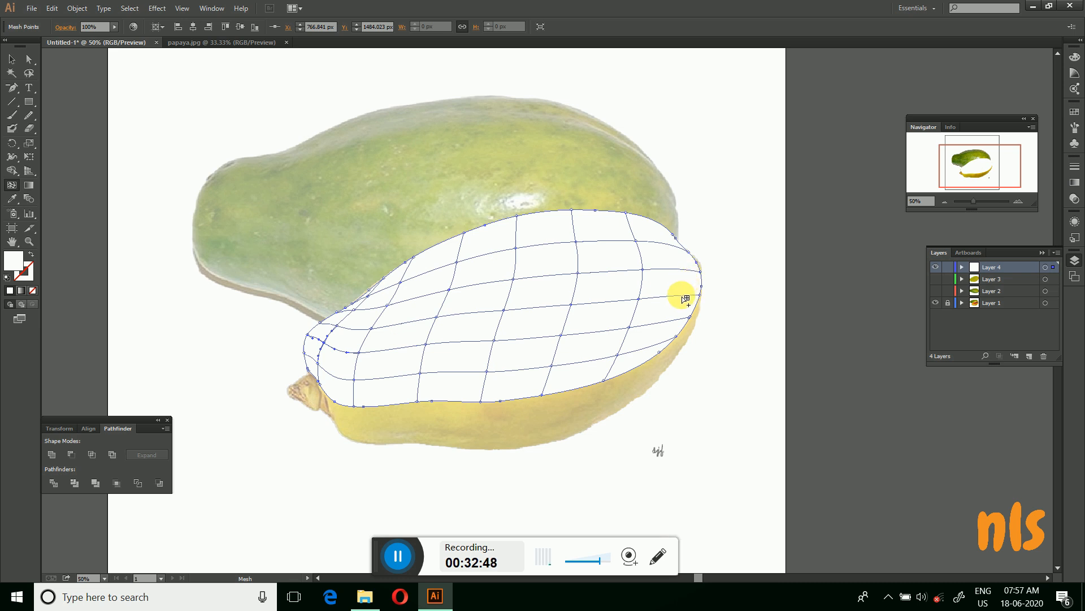
pyautogui.click(684, 296)
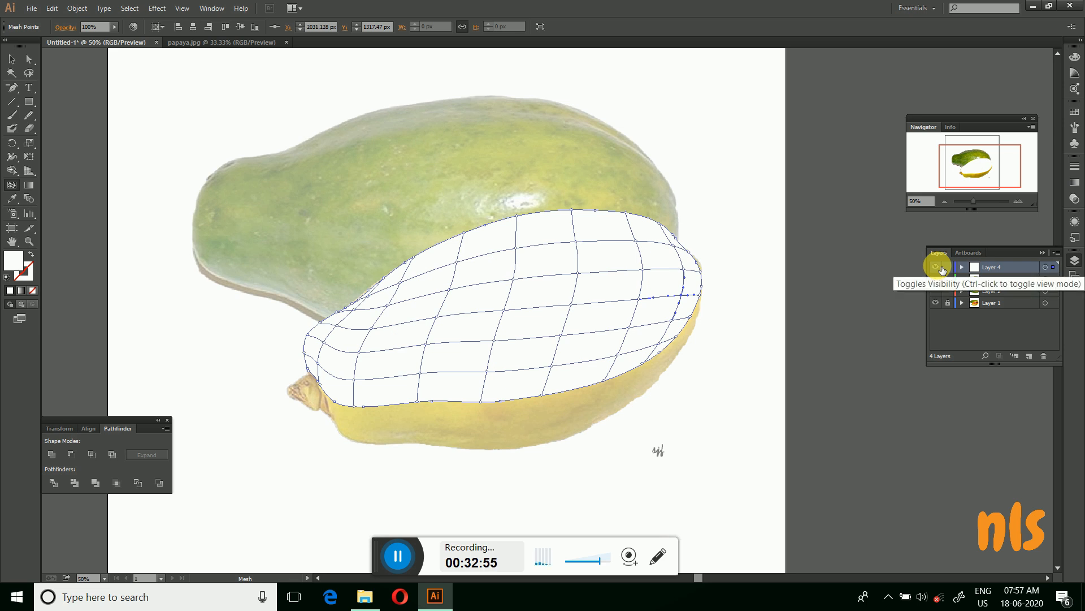
pyautogui.keyDown('ctrl'); pyautogui.click(941, 269); pyautogui.keyUp('ctrl')
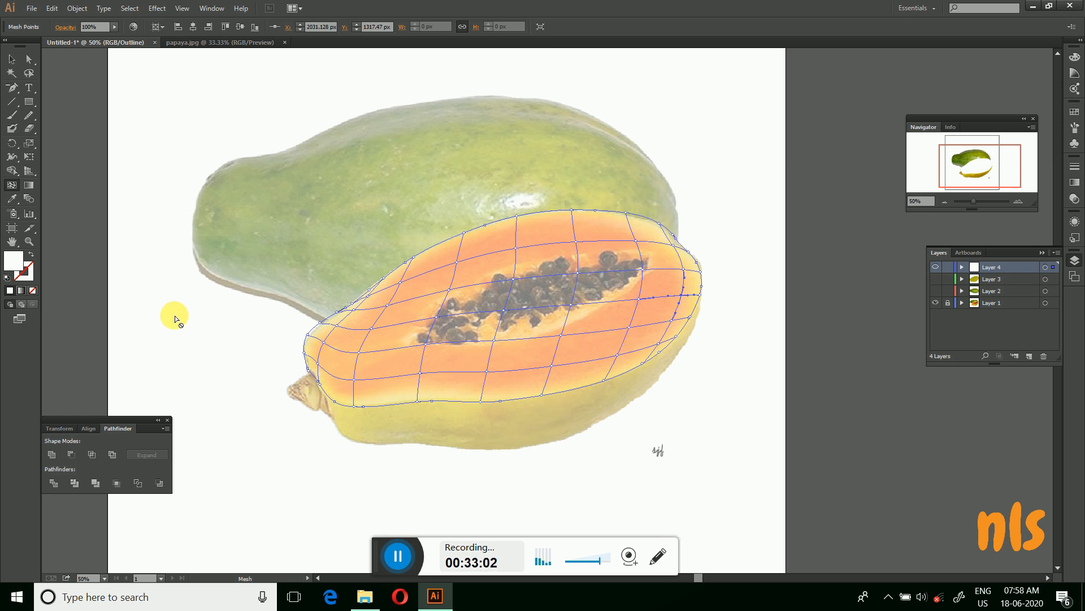
# Color the mesh points along the cut face's lower edge with yellow sampled from the photo.
pyautogui.click(28, 59)
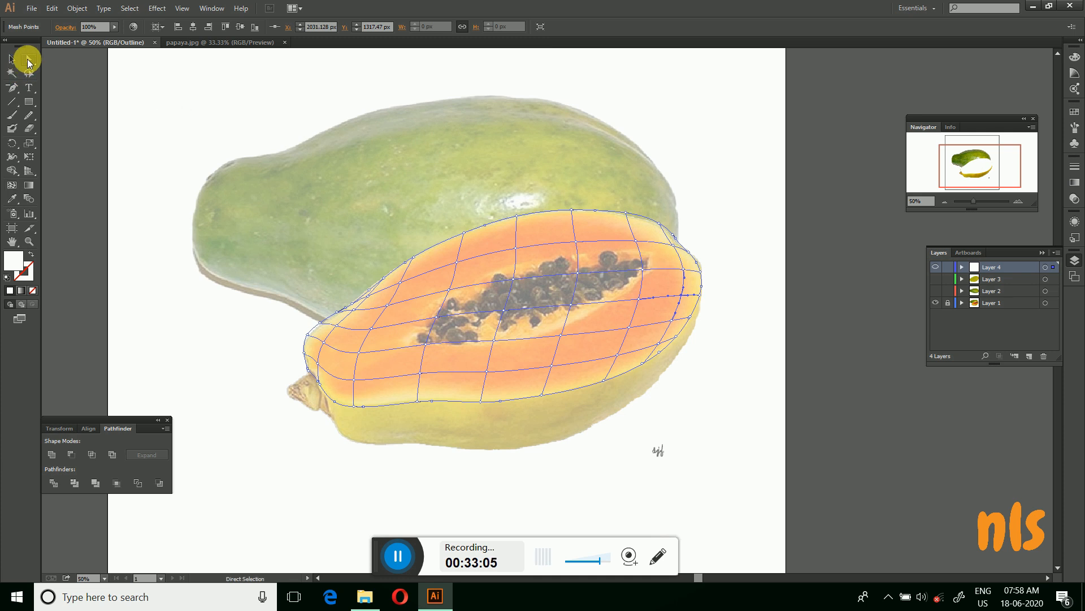
pyautogui.click(417, 401)
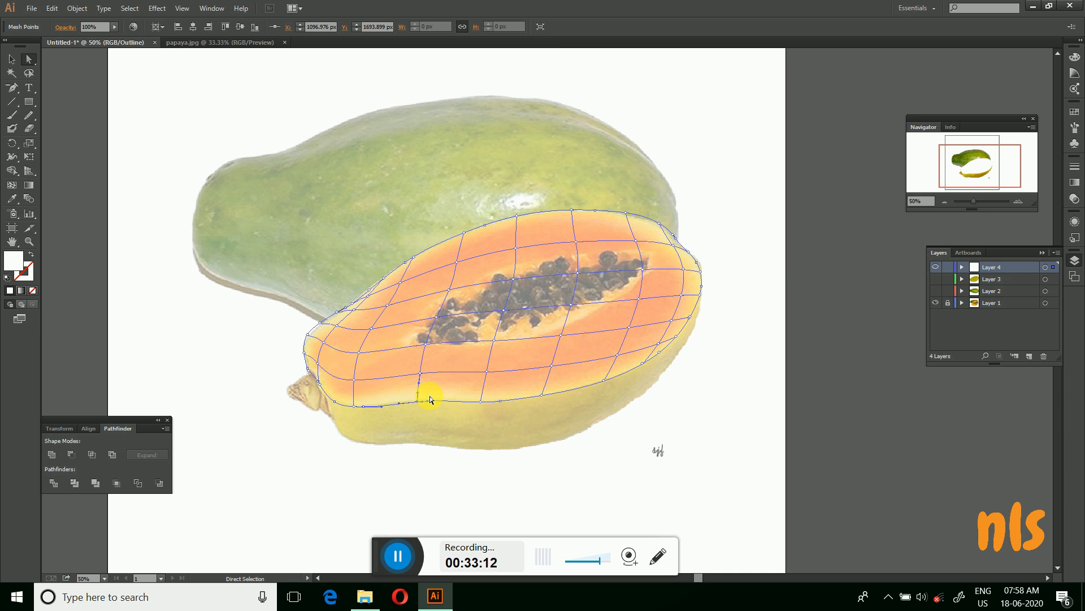
pyautogui.press('i')
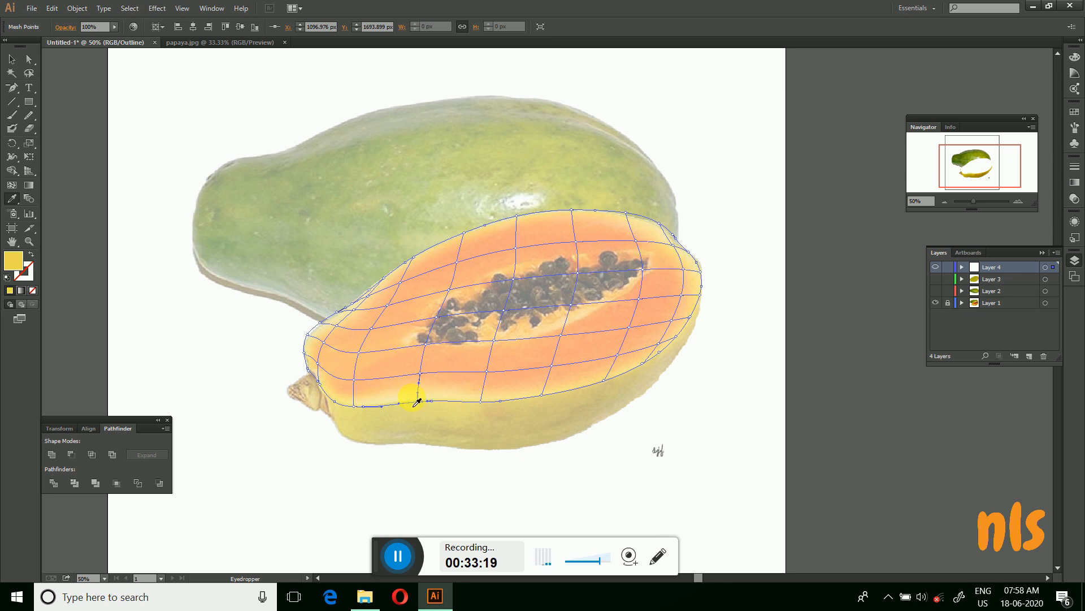
pyautogui.keyDown('ctrl'); pyautogui.click(541, 395); pyautogui.keyUp('ctrl')
pyautogui.keyDown('ctrl'); pyautogui.click(604, 385); pyautogui.keyUp('ctrl')
pyautogui.keyDown('ctrl'); pyautogui.click(671, 335); pyautogui.keyUp('ctrl')
pyautogui.keyDown('ctrl'); pyautogui.click(690, 316); pyautogui.keyUp('ctrl')
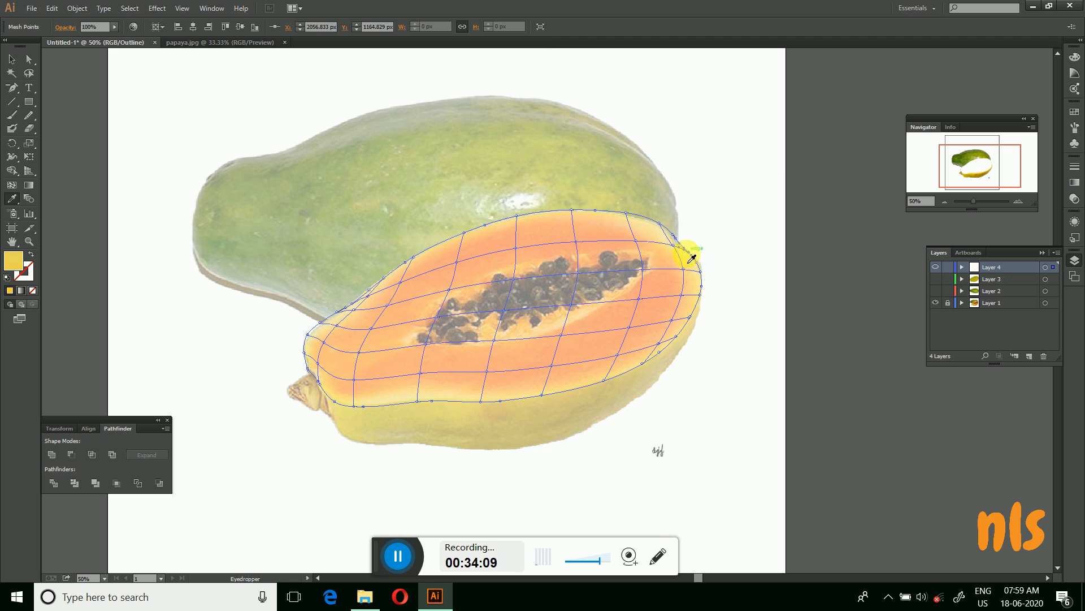
# Color the mesh points around the cut face's wide end and highest edge with colors sampled from the photo.
pyautogui.keyDown('ctrl'); pyautogui.click(663, 229); pyautogui.keyUp('ctrl')
pyautogui.keyDown('ctrl'); pyautogui.click(660, 225); pyautogui.keyUp('ctrl')
pyautogui.click(700, 277)
pyautogui.keyDown('ctrl'); pyautogui.click(572, 212); pyautogui.keyUp('ctrl')
pyautogui.click(680, 250)
pyautogui.click(698, 260)
pyautogui.keyDown('ctrl'); pyautogui.click(517, 219); pyautogui.keyUp('ctrl')
pyautogui.click(485, 227)
pyautogui.keyDown('ctrl'); pyautogui.click(465, 234); pyautogui.keyUp('ctrl')
pyautogui.click(469, 257)
# Color the mesh points along the cut face's upper edge sloping down to the stem end, sampling the photo.
pyautogui.click(386, 278)
pyautogui.keyDown('ctrl'); pyautogui.click(413, 258); pyautogui.keyUp('ctrl')
pyautogui.click(389, 287)
pyautogui.keyDown('ctrl'); pyautogui.click(384, 278); pyautogui.keyUp('ctrl')
pyautogui.click(386, 284)
pyautogui.keyDown('ctrl'); pyautogui.click(369, 290); pyautogui.keyUp('ctrl')
pyautogui.click(362, 318)
pyautogui.keyDown('ctrl'); pyautogui.click(352, 304); pyautogui.keyUp('ctrl')
pyautogui.click(346, 314)
pyautogui.keyDown('ctrl'); pyautogui.click(338, 312); pyautogui.keyUp('ctrl')
# Color the outer mesh points around the cut face's stem end with tones sampled from the photo.
pyautogui.click(378, 407)
pyautogui.keyDown('ctrl'); pyautogui.click(320, 322); pyautogui.keyUp('ctrl')
pyautogui.click(365, 405)
pyautogui.keyDown('ctrl'); pyautogui.click(308, 368); pyautogui.keyUp('ctrl')
pyautogui.click(315, 383)
pyautogui.keyDown('ctrl'); pyautogui.click(320, 383); pyautogui.keyUp('ctrl')
pyautogui.click(315, 376)
# Refine the mesh point colors from the stem end along the cut face's upper side with close-up samples from the photo.
pyautogui.scroll(2, 345, 390)
pyautogui.keyDown('ctrl'); pyautogui.click(265, 318); pyautogui.keyUp('ctrl')
pyautogui.click(279, 315)
pyautogui.keyDown('ctrl'); pyautogui.click(297, 258); pyautogui.keyUp('ctrl')
pyautogui.click(339, 247)
pyautogui.keyDown('ctrl'); pyautogui.click(346, 239); pyautogui.keyUp('ctrl')
pyautogui.click(357, 222)
pyautogui.keyDown('ctrl'); pyautogui.click(394, 193); pyautogui.keyUp('ctrl')
pyautogui.click(400, 199)
pyautogui.keyDown('ctrl'); pyautogui.click(458, 181); pyautogui.keyUp('ctrl')
pyautogui.click(458, 181)
pyautogui.keyDown('ctrl'); pyautogui.click(570, 137); pyautogui.keyUp('ctrl')
pyautogui.click(574, 138)
pyautogui.keyDown('ctrl'); pyautogui.click(1002, 104); pyautogui.keyUp('ctrl')
pyautogui.hotkey('ctrl', '-')
pyautogui.scroll(-3, 631, 271)
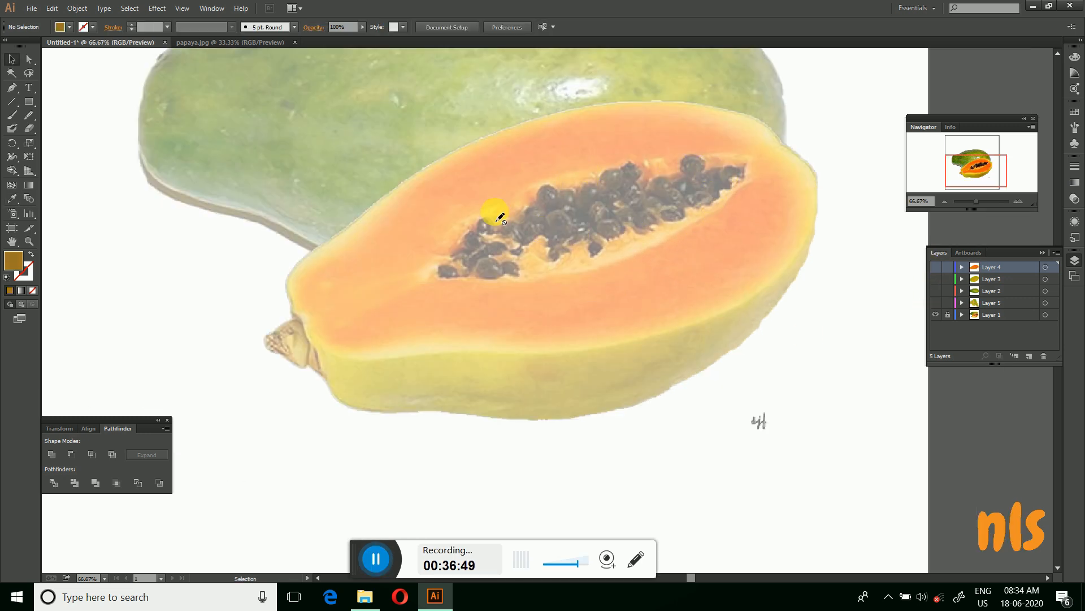
# Add a new layer above Layer 4 and trace the seed cavity's outline on it as a closed Pen path.
pyautogui.click(1029, 357)
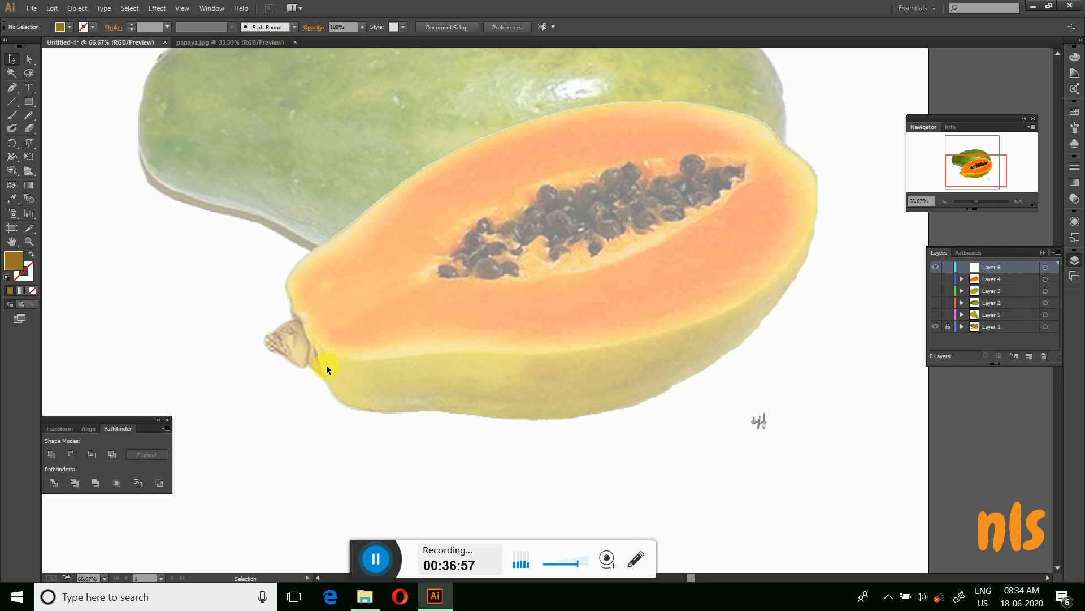
pyautogui.click(13, 89)
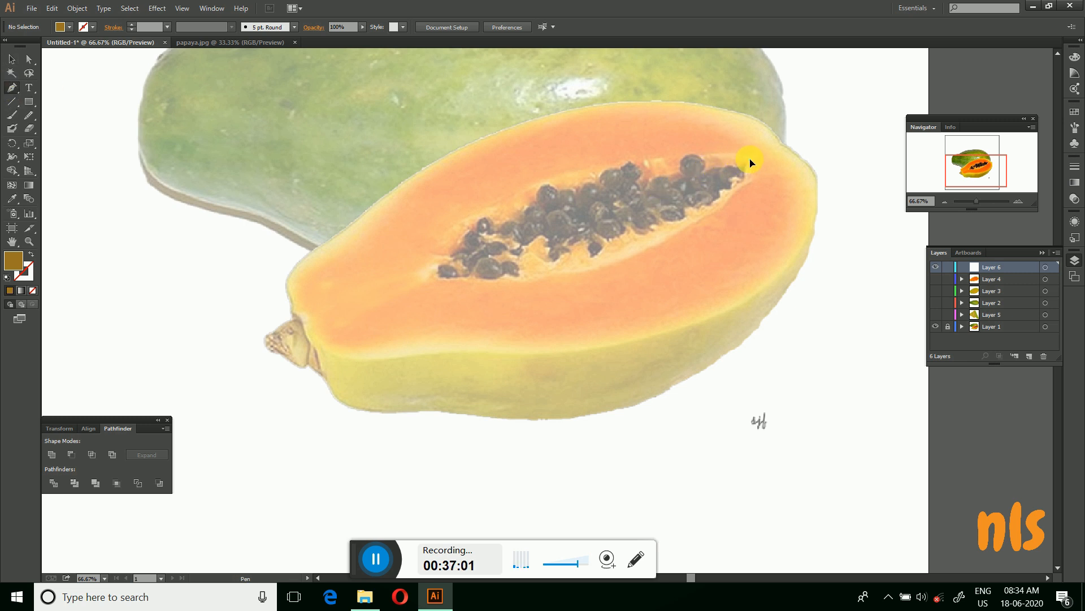
pyautogui.click(747, 159)
pyautogui.moveTo(701, 157); pyautogui.dragTo(422, 264)
pyautogui.moveTo(410, 276); pyautogui.dragTo(420, 283)
pyautogui.moveTo(448, 278); pyautogui.dragTo(572, 271)
pyautogui.moveTo(622, 260); pyautogui.dragTo(640, 253)
pyautogui.moveTo(691, 226); pyautogui.dragTo(743, 187)
pyautogui.moveTo(757, 169); pyautogui.dragTo(757, 163)
pyautogui.click(750, 160)
# Move the cavity shape below the photo's seeds and fill it with light orange sampled from the photo.
pyautogui.click(12, 59)
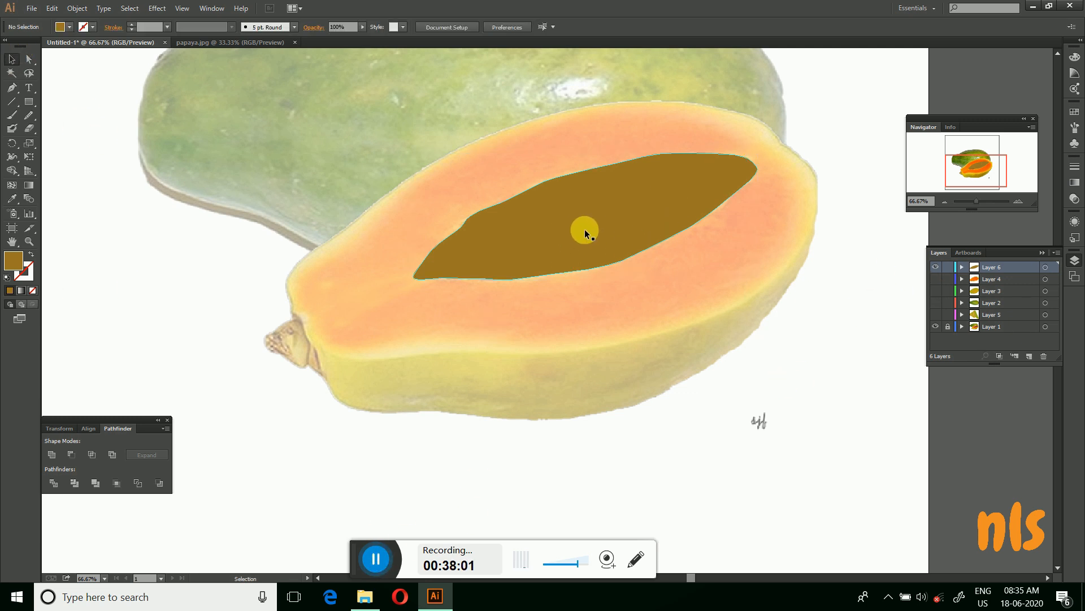
pyautogui.moveTo(584, 229); pyautogui.dragTo(601, 291)
pyautogui.press('i')
pyautogui.click(578, 185)
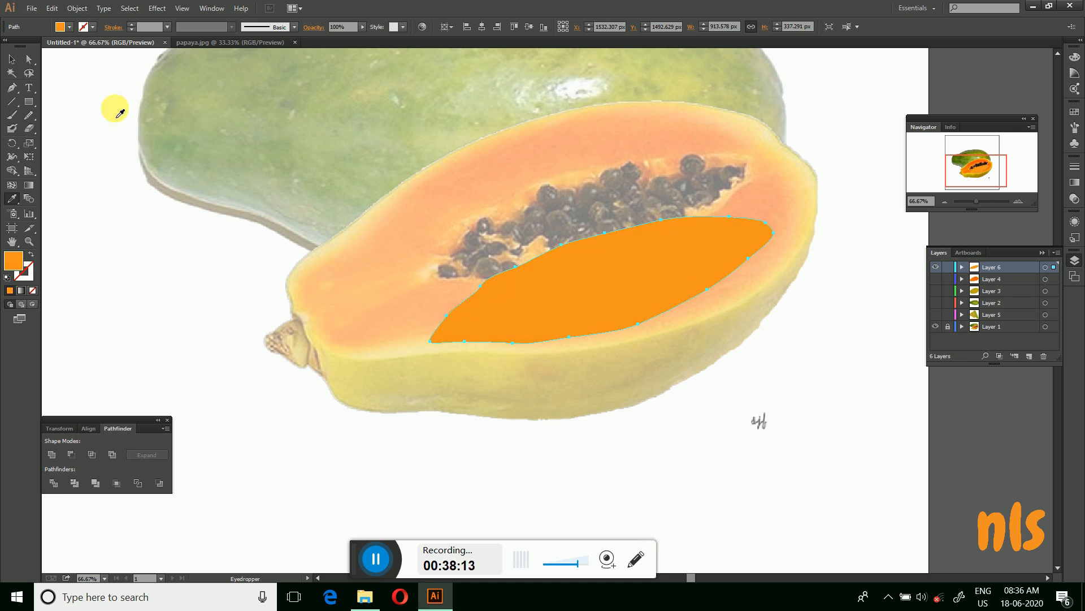
pyautogui.click(725, 191)
pyautogui.click(11, 61)
pyautogui.click(54, 151)
pyautogui.moveTo(561, 293); pyautogui.dragTo(498, 304)
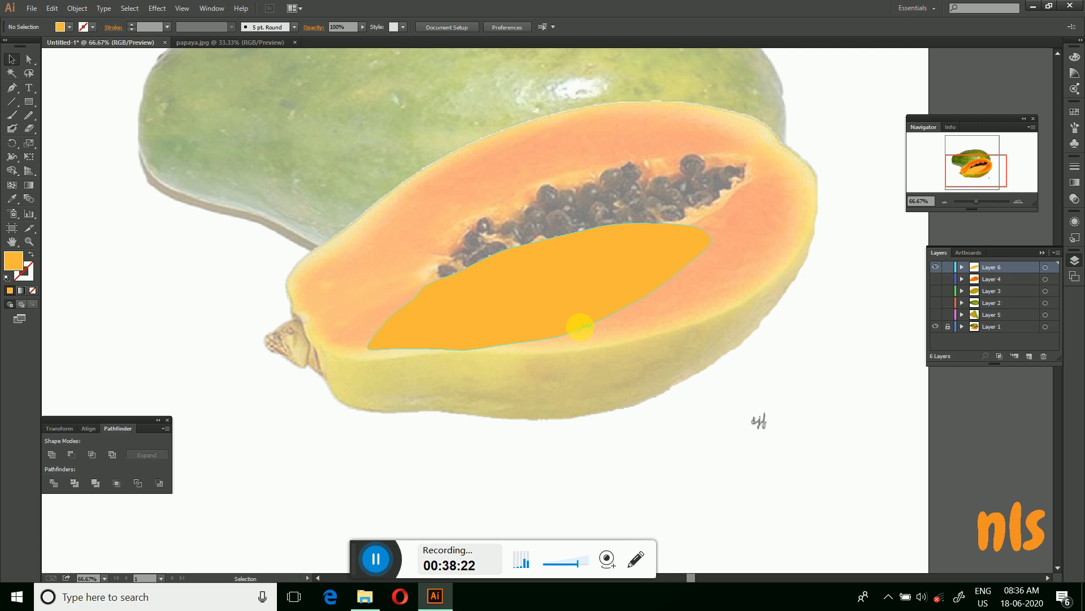
pyautogui.moveTo(584, 313); pyautogui.dragTo(600, 313)
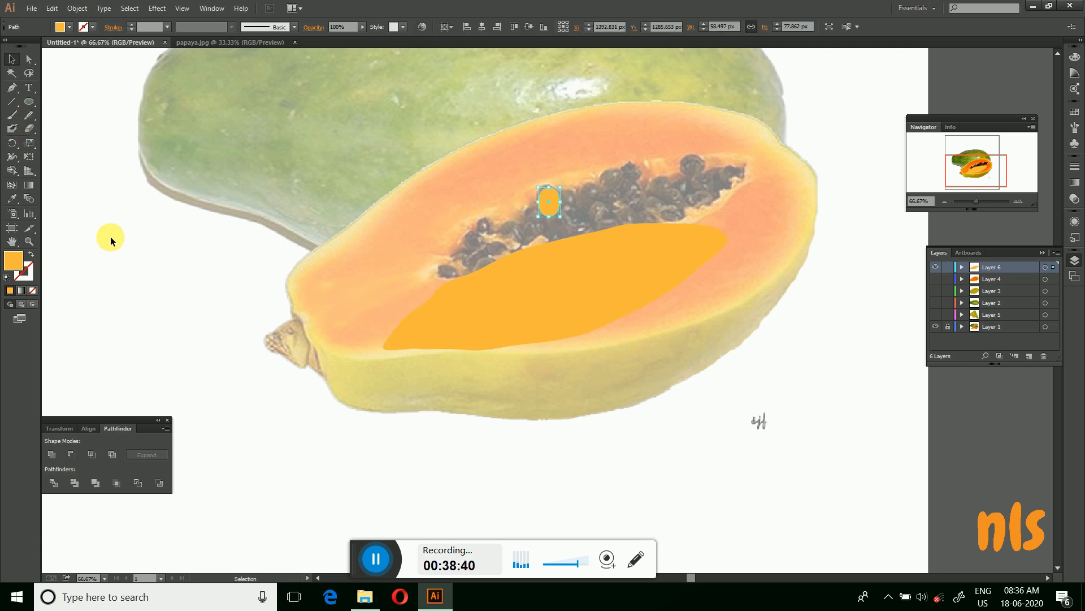
# Fill the small seed ellipse with dark brown sampled from the photo's seeds and shift it slightly toward the upper left.
pyautogui.click(12, 199)
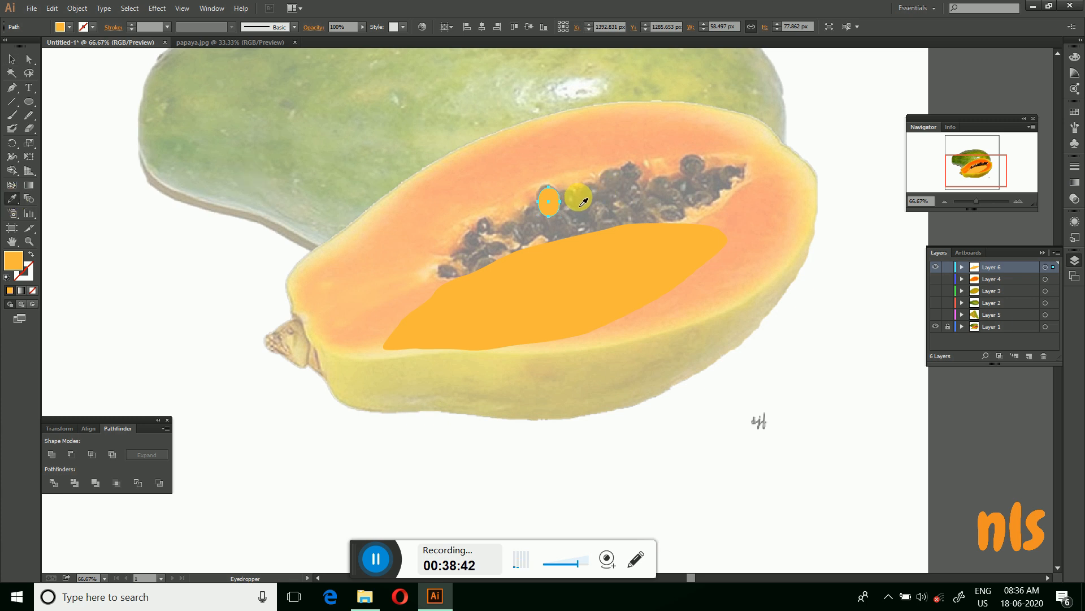
pyautogui.click(615, 186)
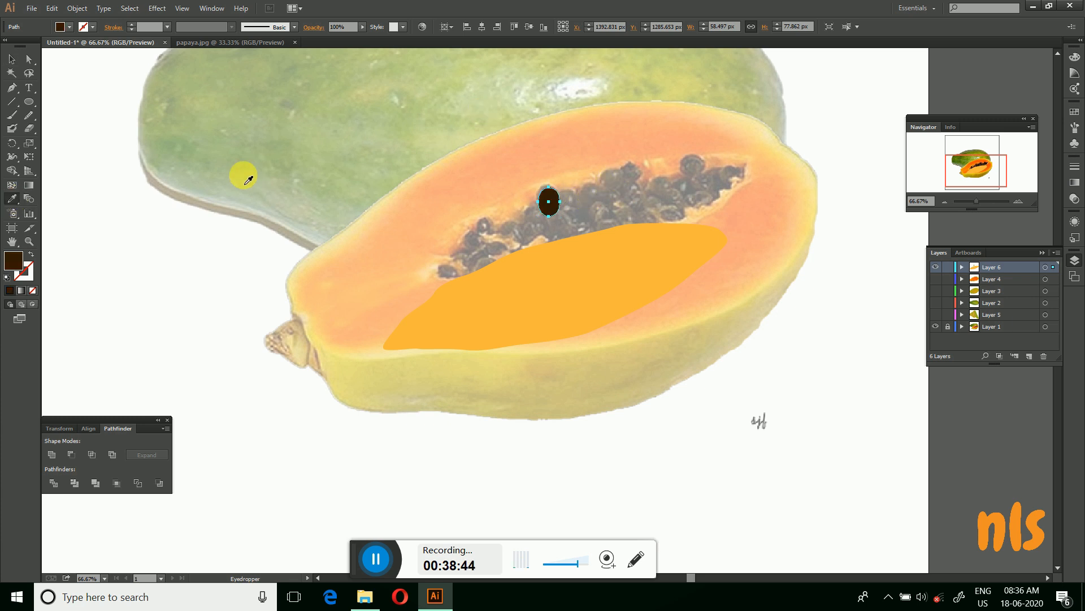
pyautogui.click(12, 58)
pyautogui.moveTo(552, 201); pyautogui.dragTo(548, 196)
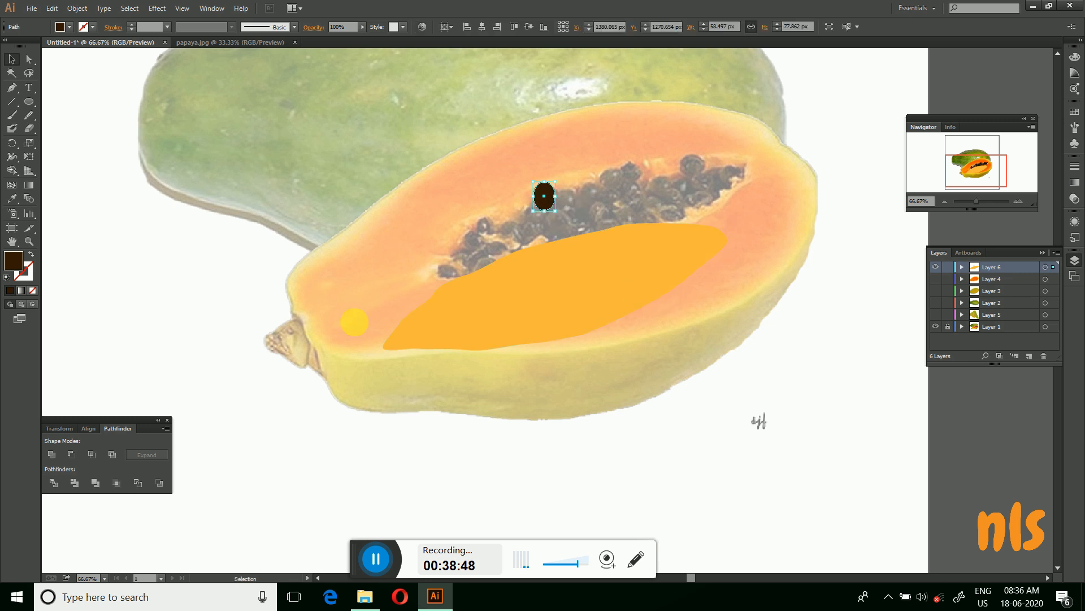
pyautogui.click(217, 314)
# Draw a highlight ellipse about 20 by 24 px on the dark seed, filled with grayish brown, and adjust its position.
pyautogui.click(30, 103)
pyautogui.moveTo(552, 190); pyautogui.dragTo(559, 200)
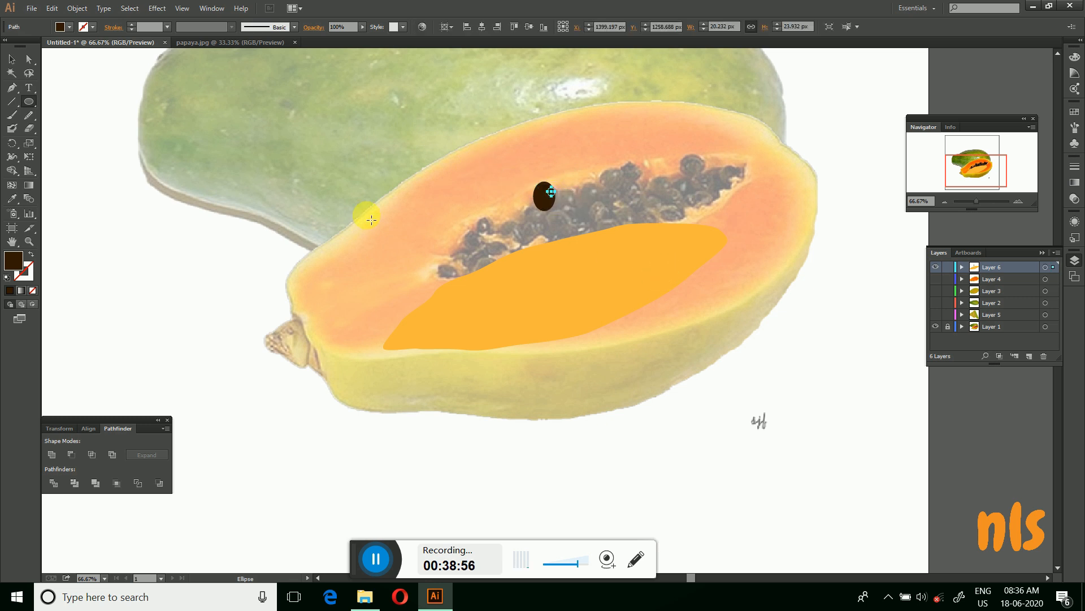
pyautogui.click(11, 198)
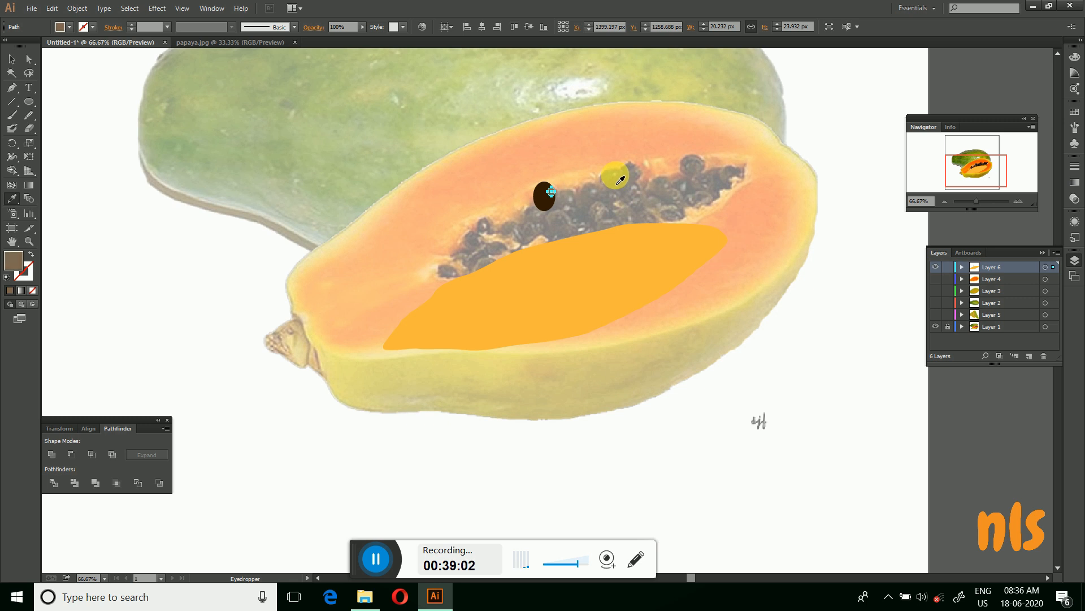
pyautogui.click(11, 59)
pyautogui.click(94, 229)
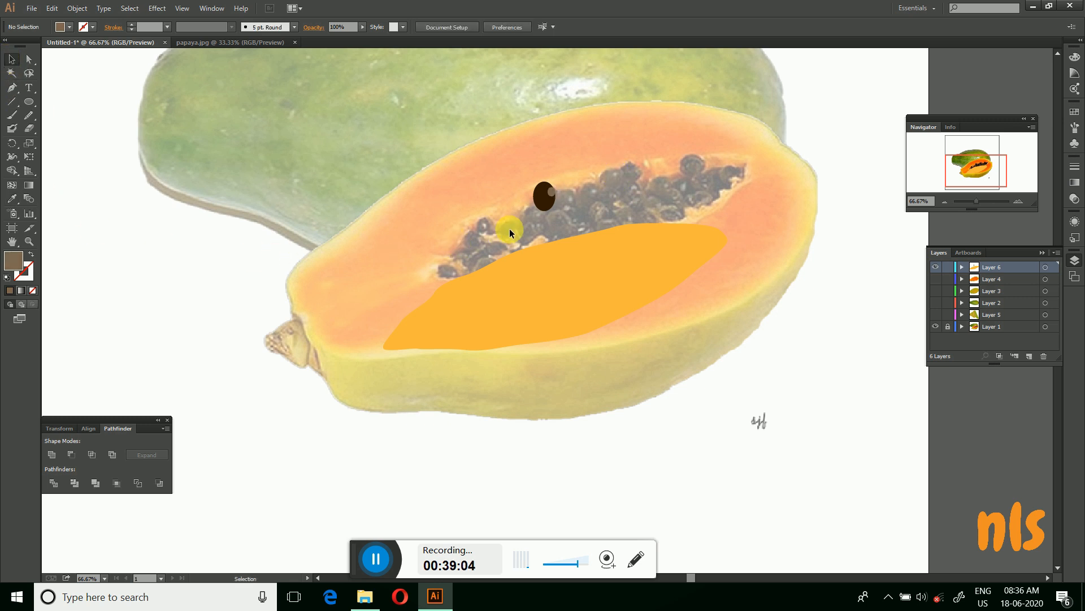
pyautogui.scroll(2, 554, 244)
pyautogui.moveTo(545, 124); pyautogui.dragTo(542, 121)
pyautogui.click(220, 193)
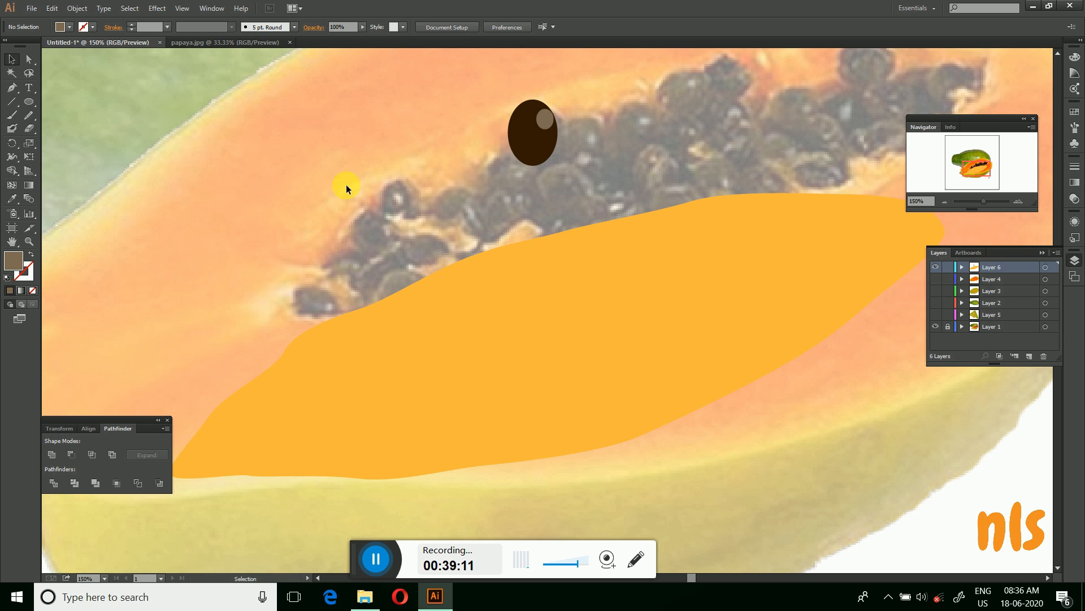
# Try to move the orange cavity shape up behind the dark seed.
pyautogui.scroll(2, 592, 141)
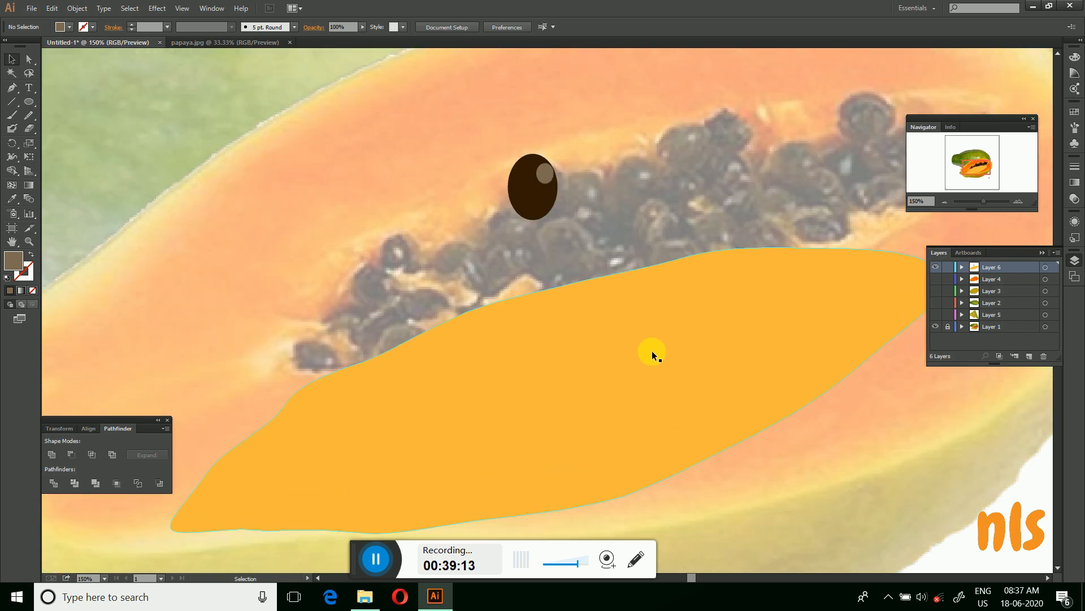
pyautogui.moveTo(643, 354); pyautogui.dragTo(693, 198)
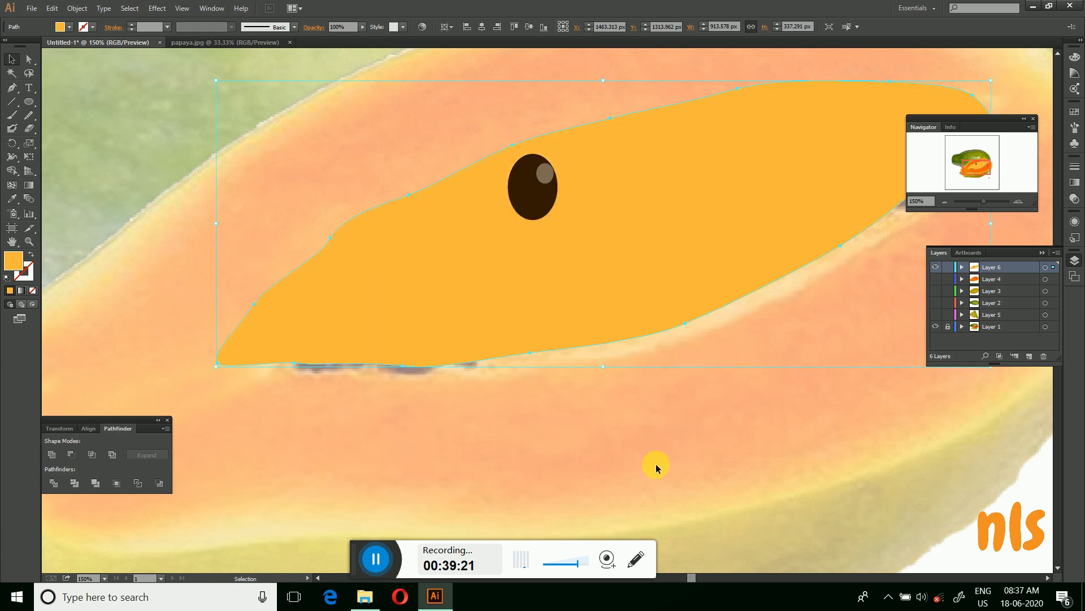
pyautogui.click(622, 405)
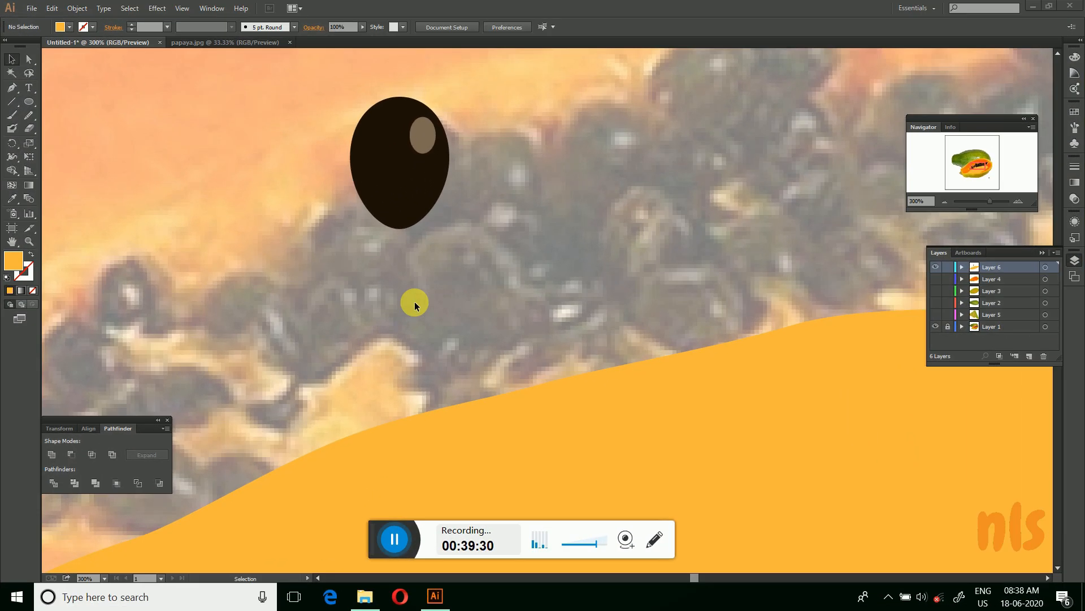
# Group the dark seed shape with its highlight.
pyautogui.click(362, 181)
pyautogui.keyDown('shift'); pyautogui.click(422, 135); pyautogui.keyUp('shift')
pyautogui.click(81, 9)
pyautogui.click(84, 47)
pyautogui.click(466, 319)
# Place copies of the grouped seed over the photo's seeds and vary their position and rotation.
pyautogui.scroll(-3, 469, 286)
pyautogui.click(454, 245)
pyautogui.moveTo(454, 246); pyautogui.dragTo(698, 202)
pyautogui.click(571, 248)
pyautogui.click(710, 211)
pyautogui.moveTo(674, 198)
pyautogui.mouseDown()
pyautogui.moveTo(757, 211)
pyautogui.moveTo(718, 204)
pyautogui.moveTo(716, 227)
pyautogui.moveTo(685, 216)
pyautogui.mouseUp()
pyautogui.moveTo(686, 218); pyautogui.dragTo(695, 255)
pyautogui.moveTo(696, 252); pyautogui.dragTo(653, 221)
pyautogui.moveTo(654, 220); pyautogui.dragTo(629, 213)
pyautogui.moveTo(631, 215); pyautogui.dragTo(663, 268)
pyautogui.moveTo(652, 272); pyautogui.dragTo(629, 267)
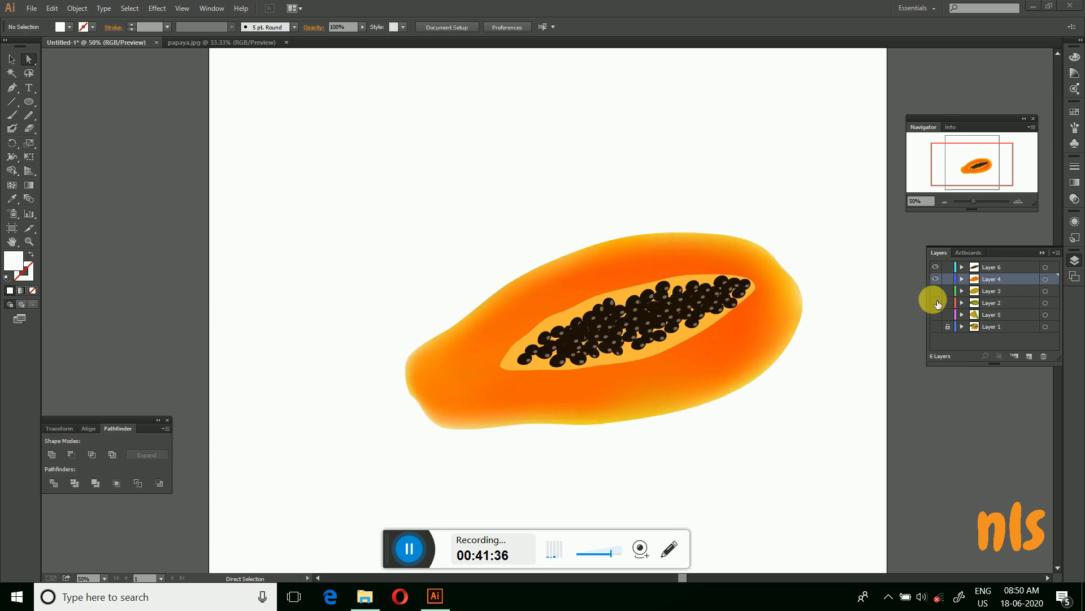
# Show Layers 3, 2 and 5 to display the complete papaya illustration with the photo hidden.
pyautogui.click(937, 292)
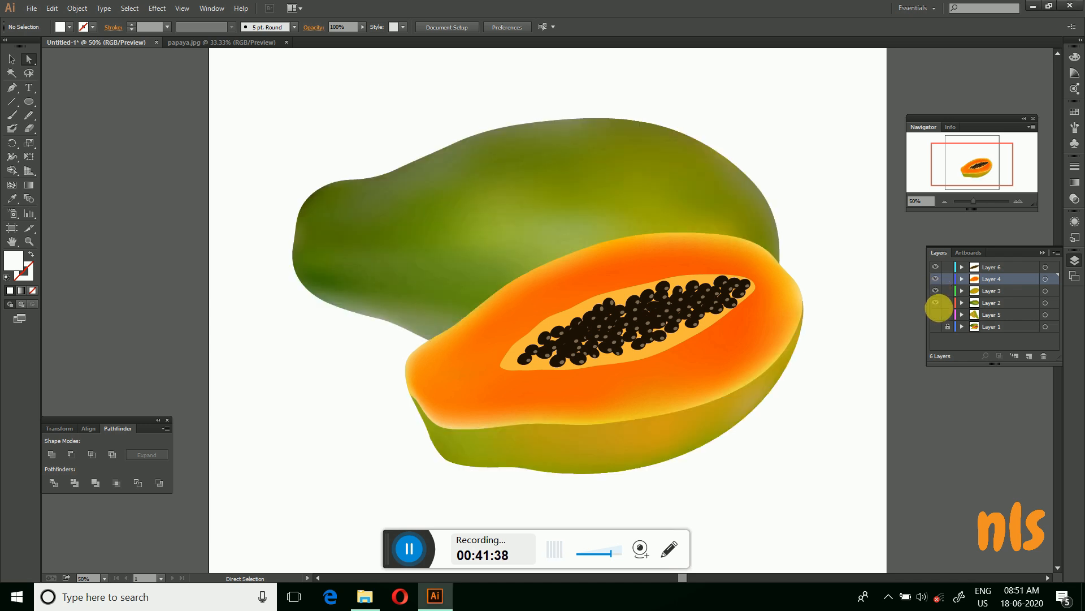
pyautogui.click(937, 304)
pyautogui.click(936, 315)
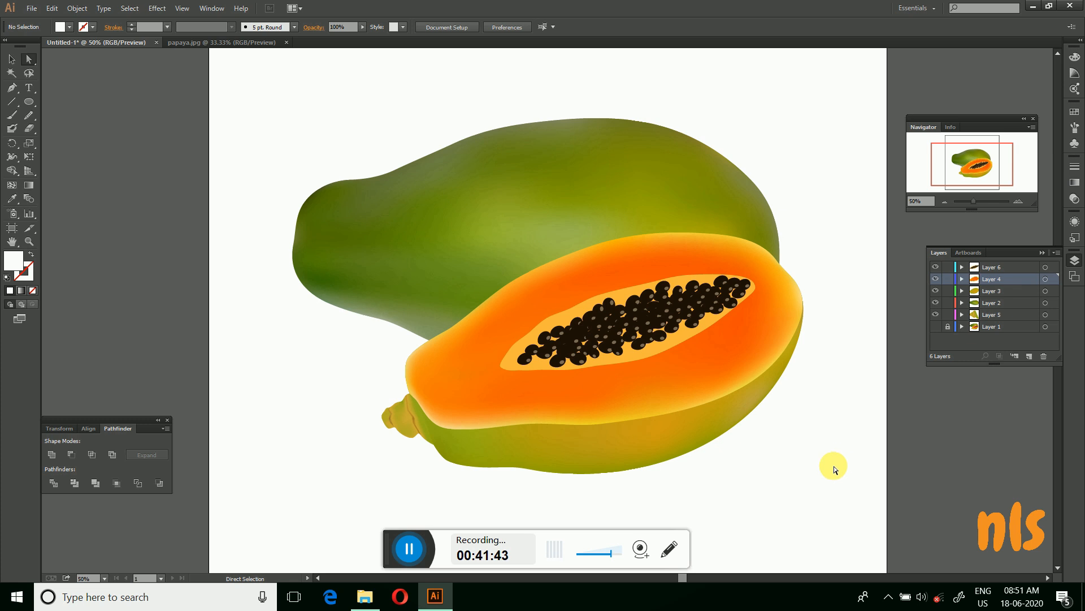
pyautogui.scroll(-1, 828, 458)
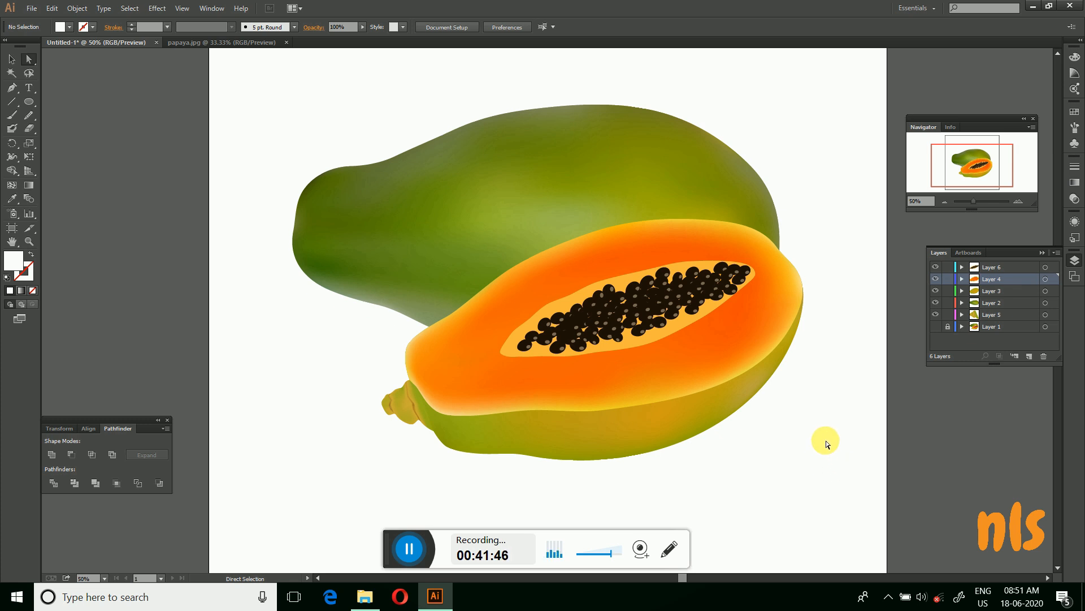